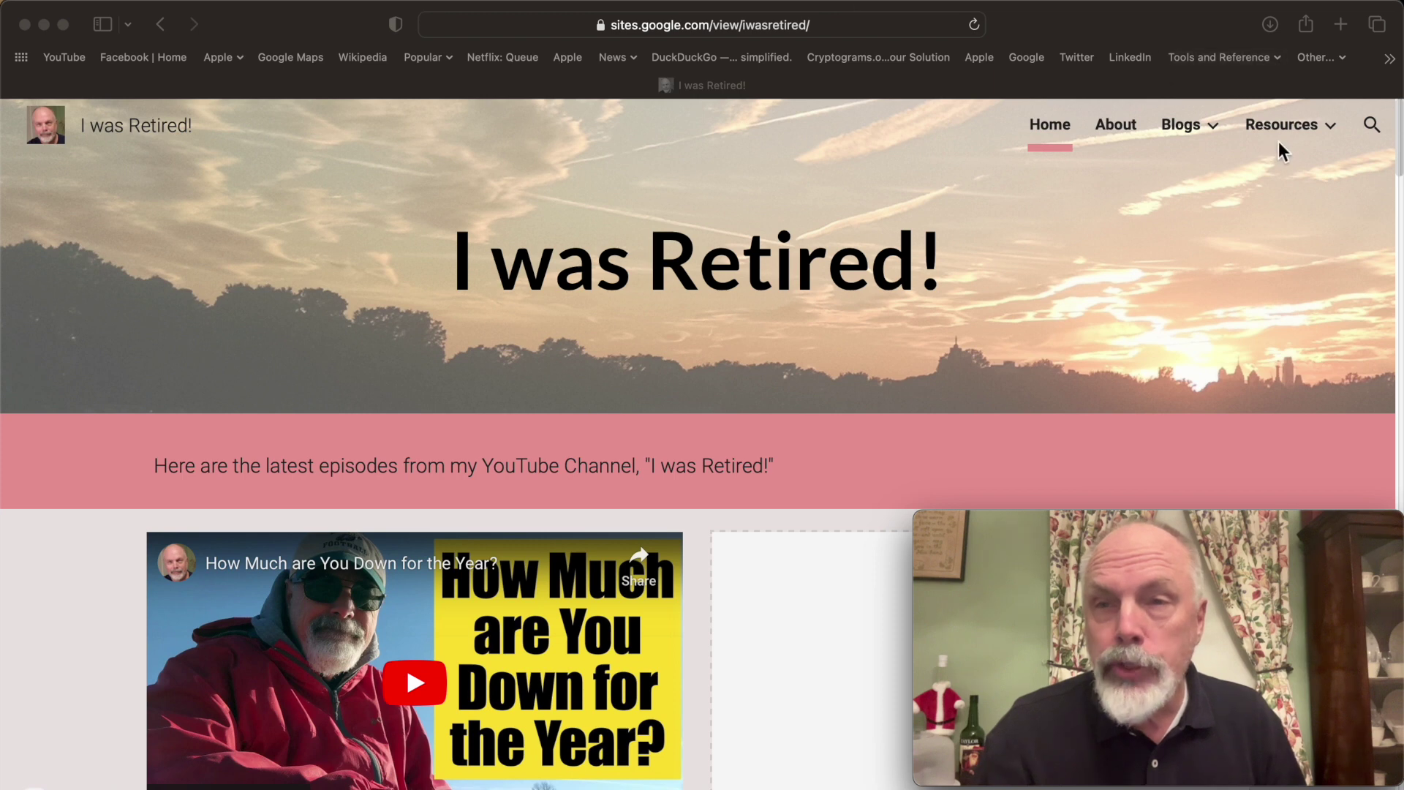
Open the Resources > Links page and scroll through the episode list.
{"action": "left_click", "coordinate": [1299, 128]}
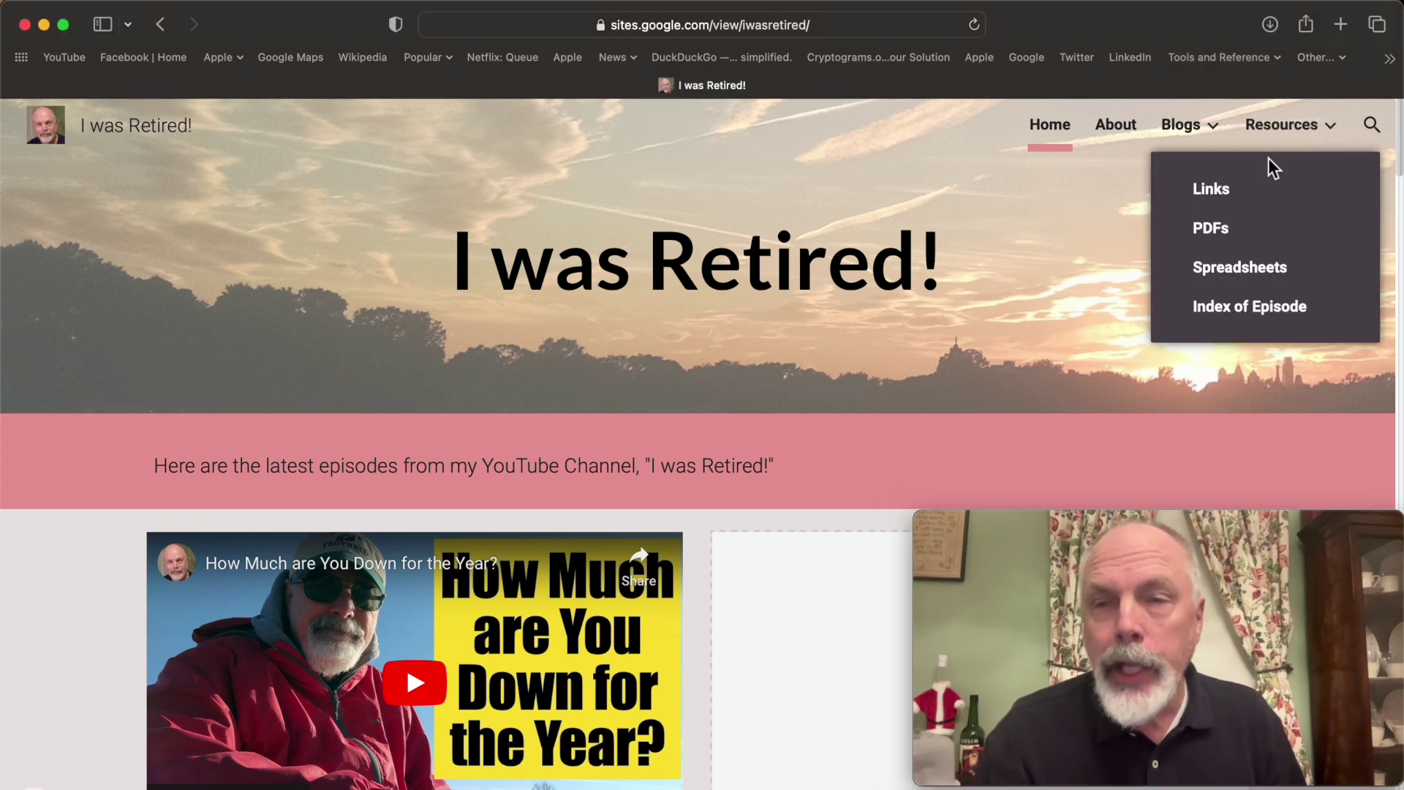
{"action": "left_click", "coordinate": [1227, 202]}
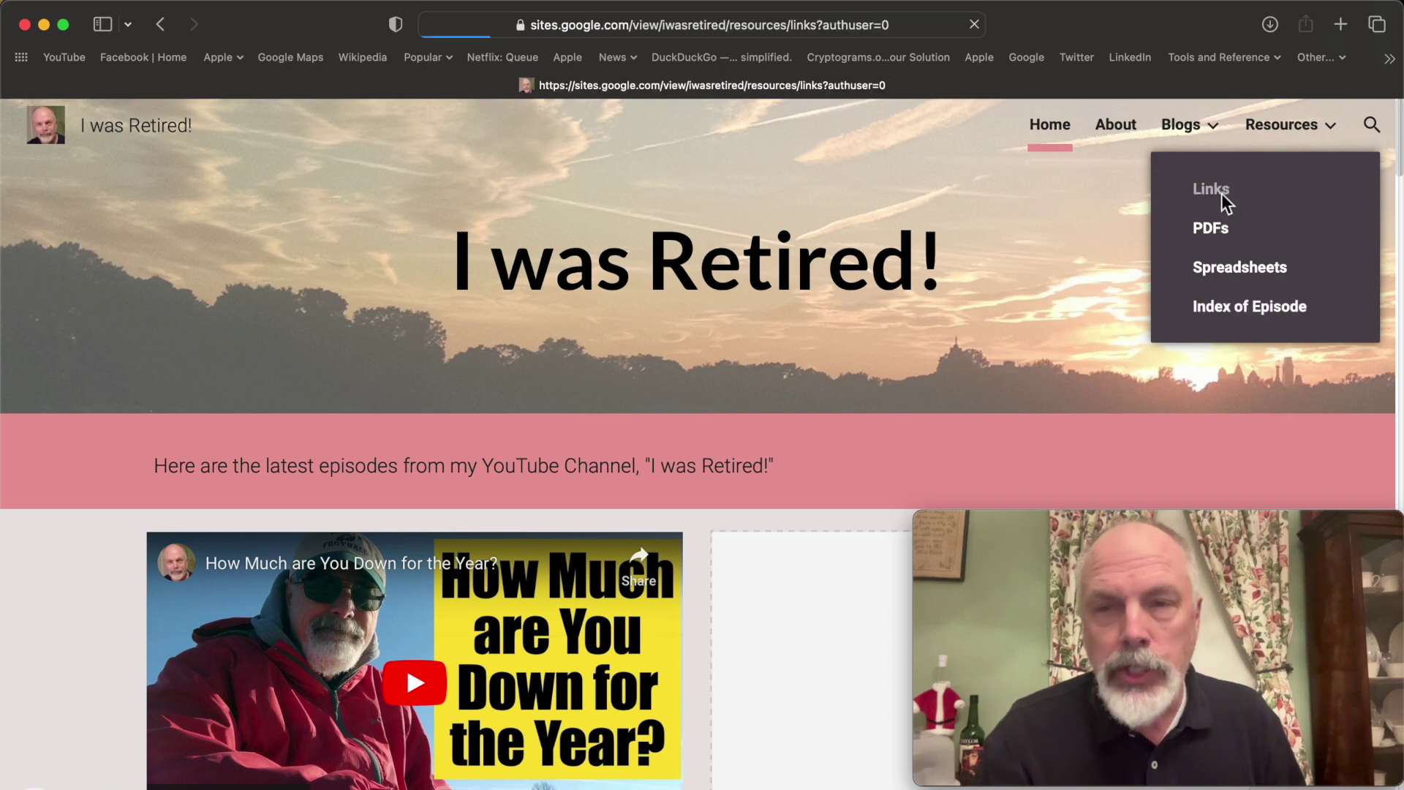
{"action": "scroll", "coordinate": [467, 515], "scroll_direction": "down", "scroll_amount": 15}
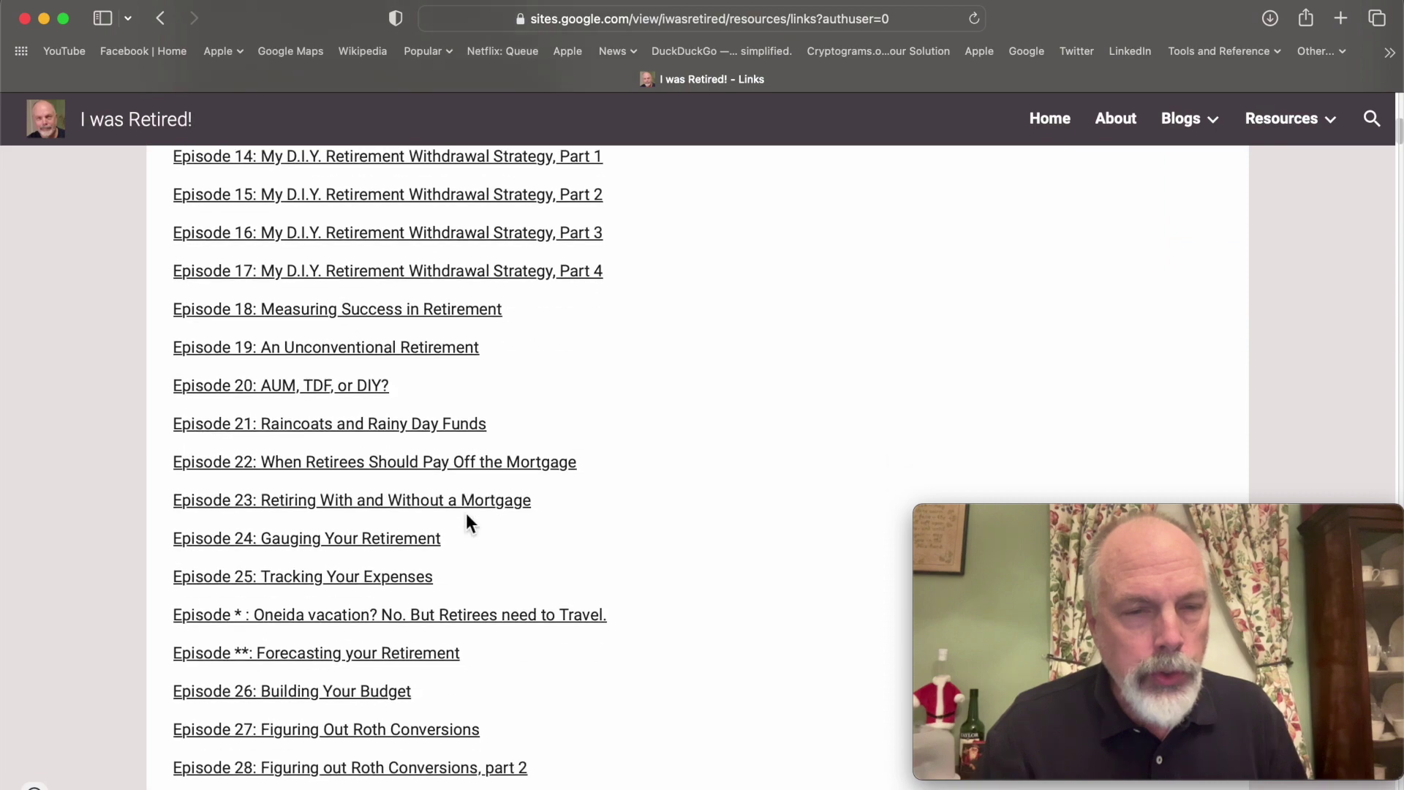
{"action": "scroll", "coordinate": [467, 515], "scroll_direction": "down", "scroll_amount": 20}
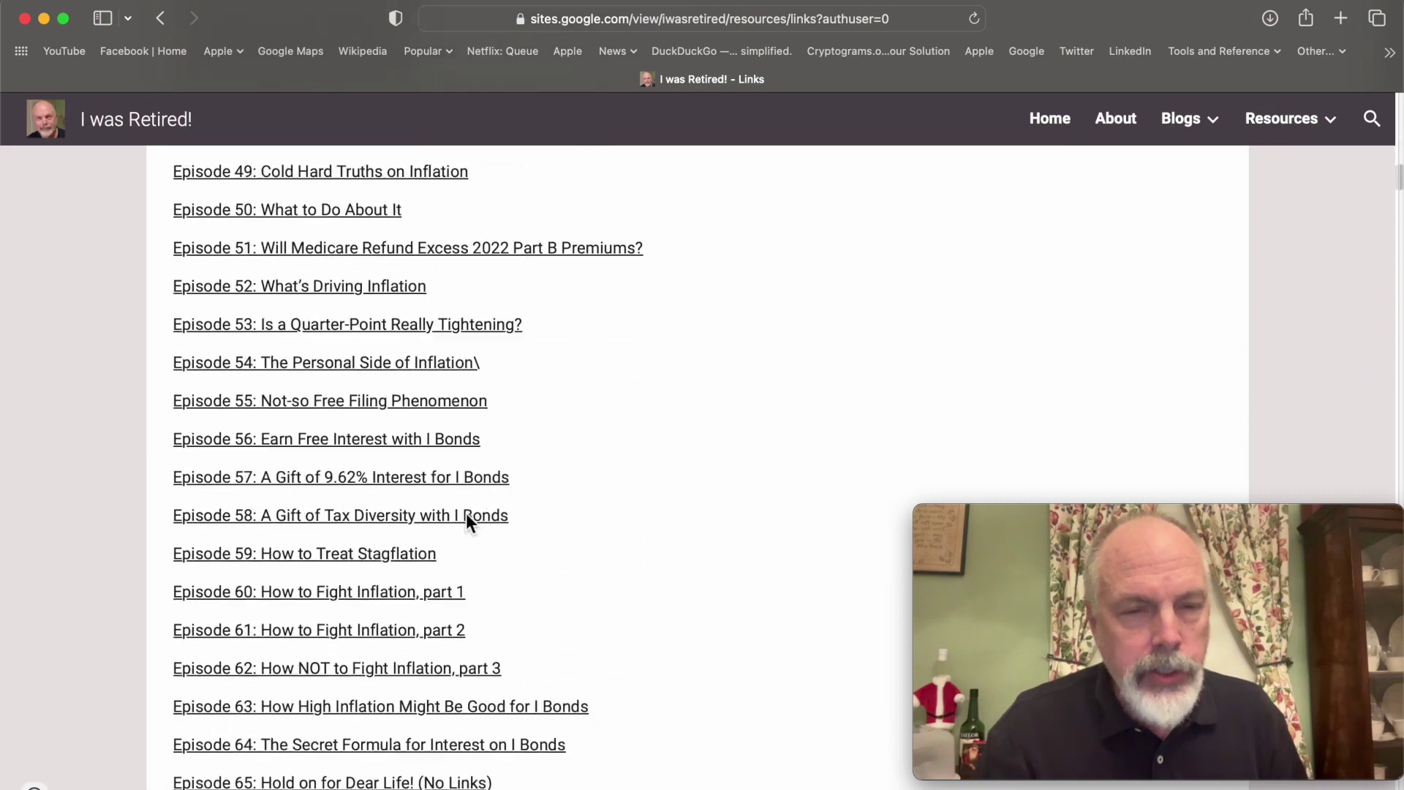
{"action": "scroll", "coordinate": [466, 528], "scroll_direction": "down", "scroll_amount": 10}
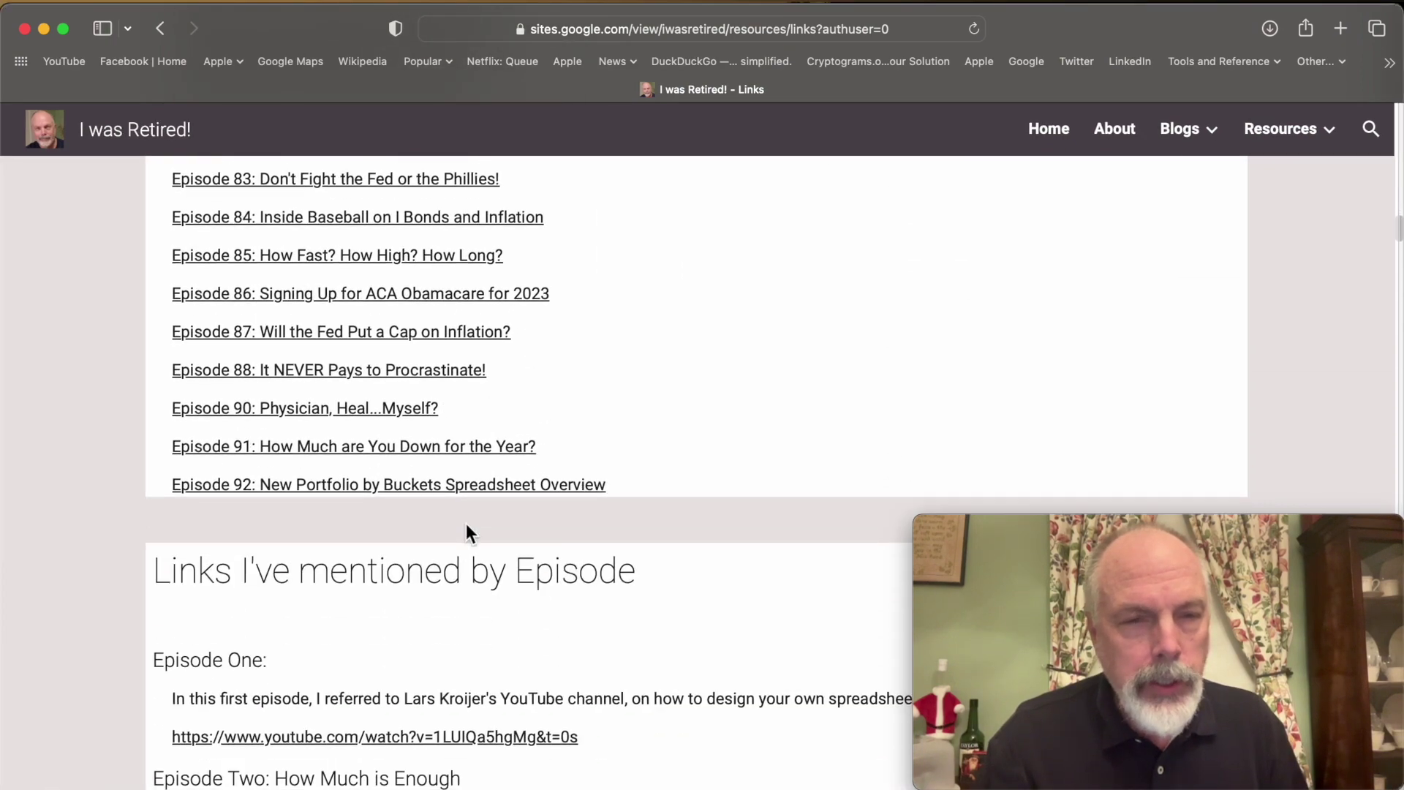
Jump to the Episode 90 links, then go to the site's Spreadsheets page.
{"action": "left_click", "coordinate": [352, 413]}
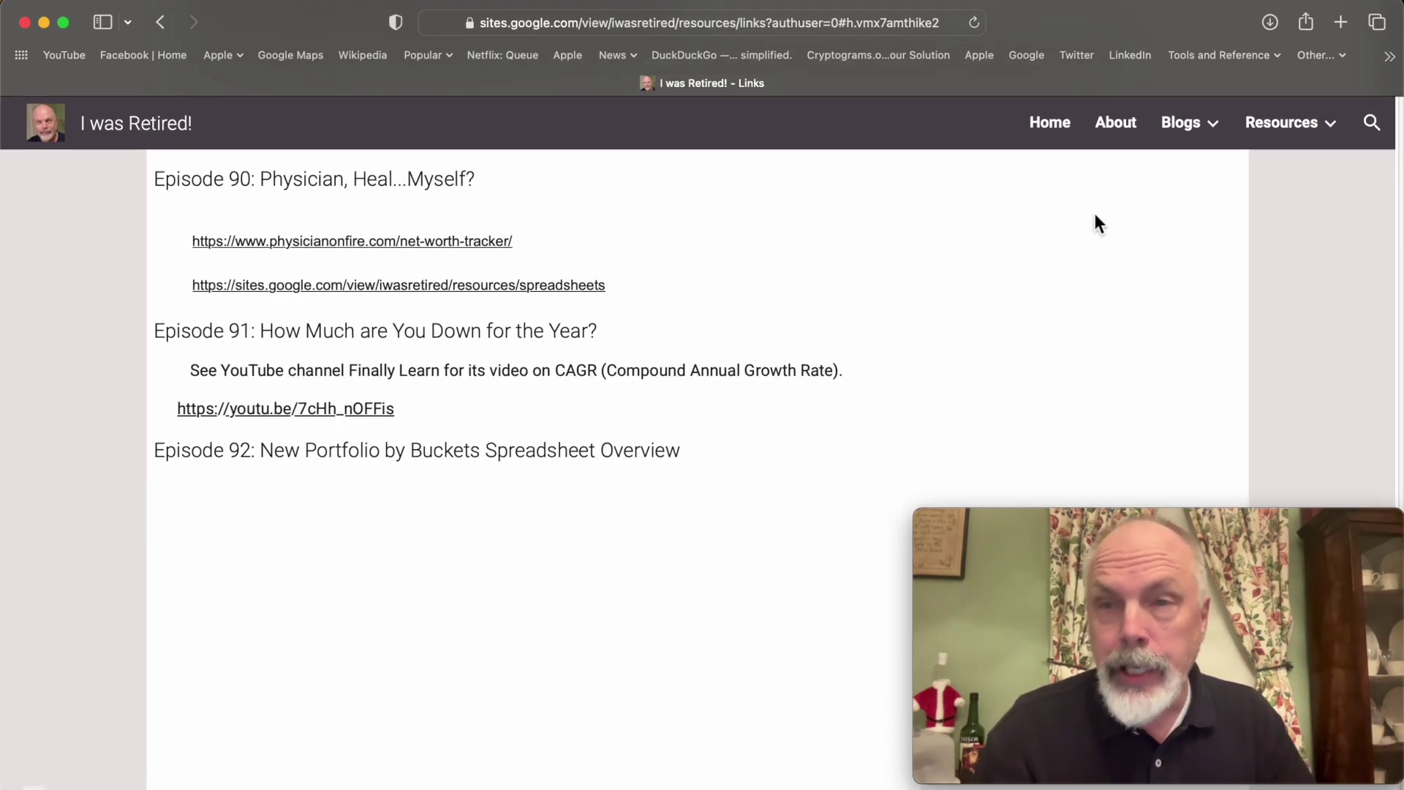
{"action": "mouse_move", "coordinate": [1291, 139]}
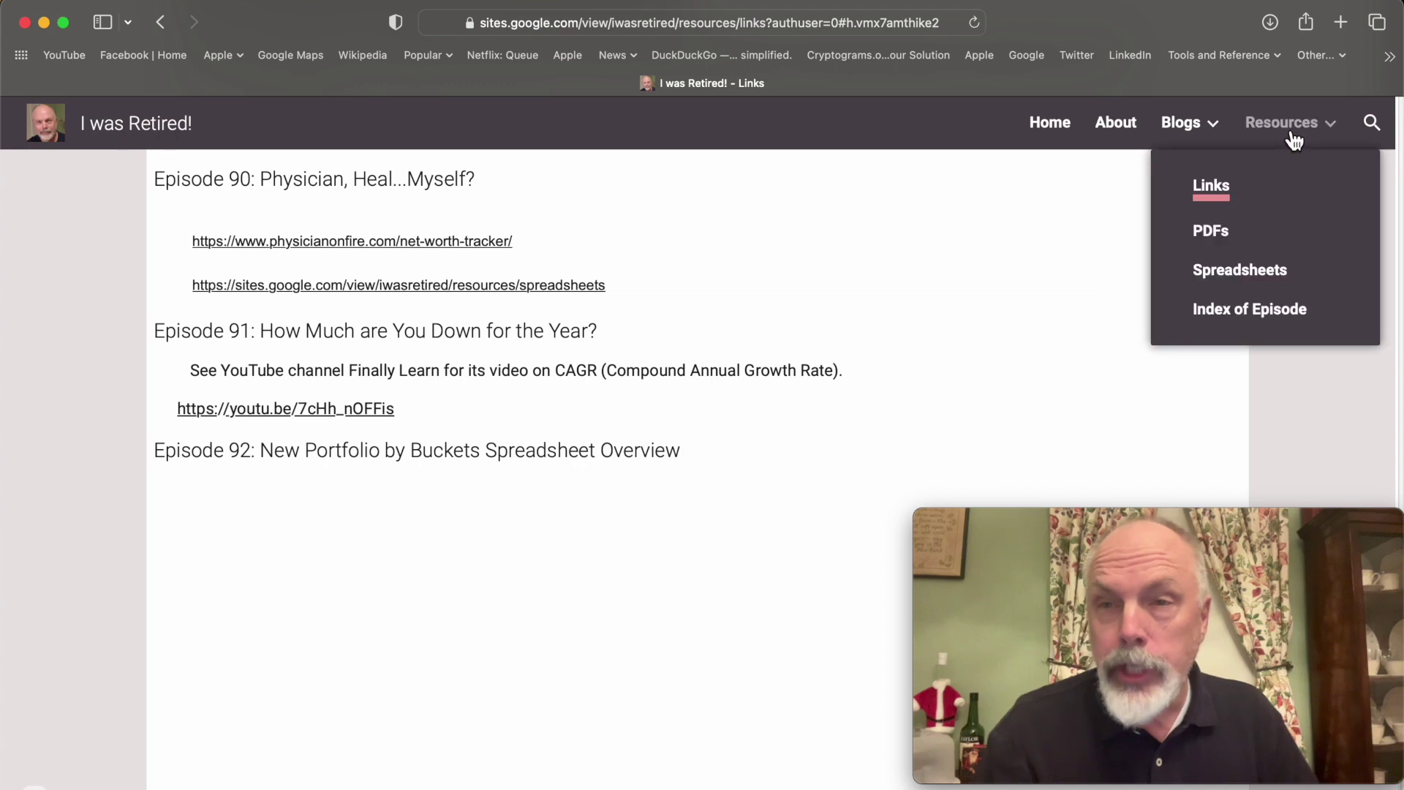
{"action": "left_click", "coordinate": [1248, 267]}
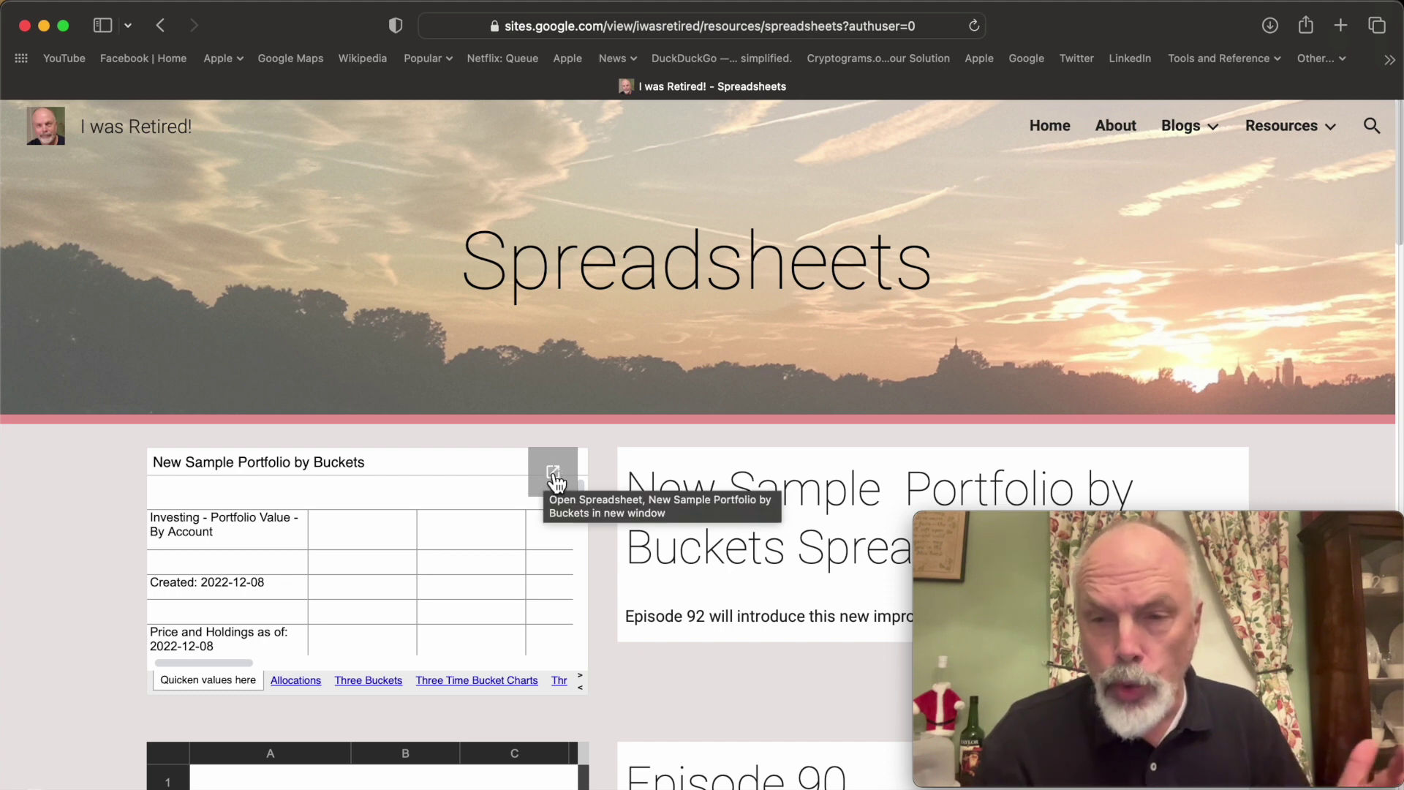
Open the embedded New Sample Portfolio by Buckets spreadsheet in a new Google Sheets tab.
{"action": "left_click", "coordinate": [554, 478]}
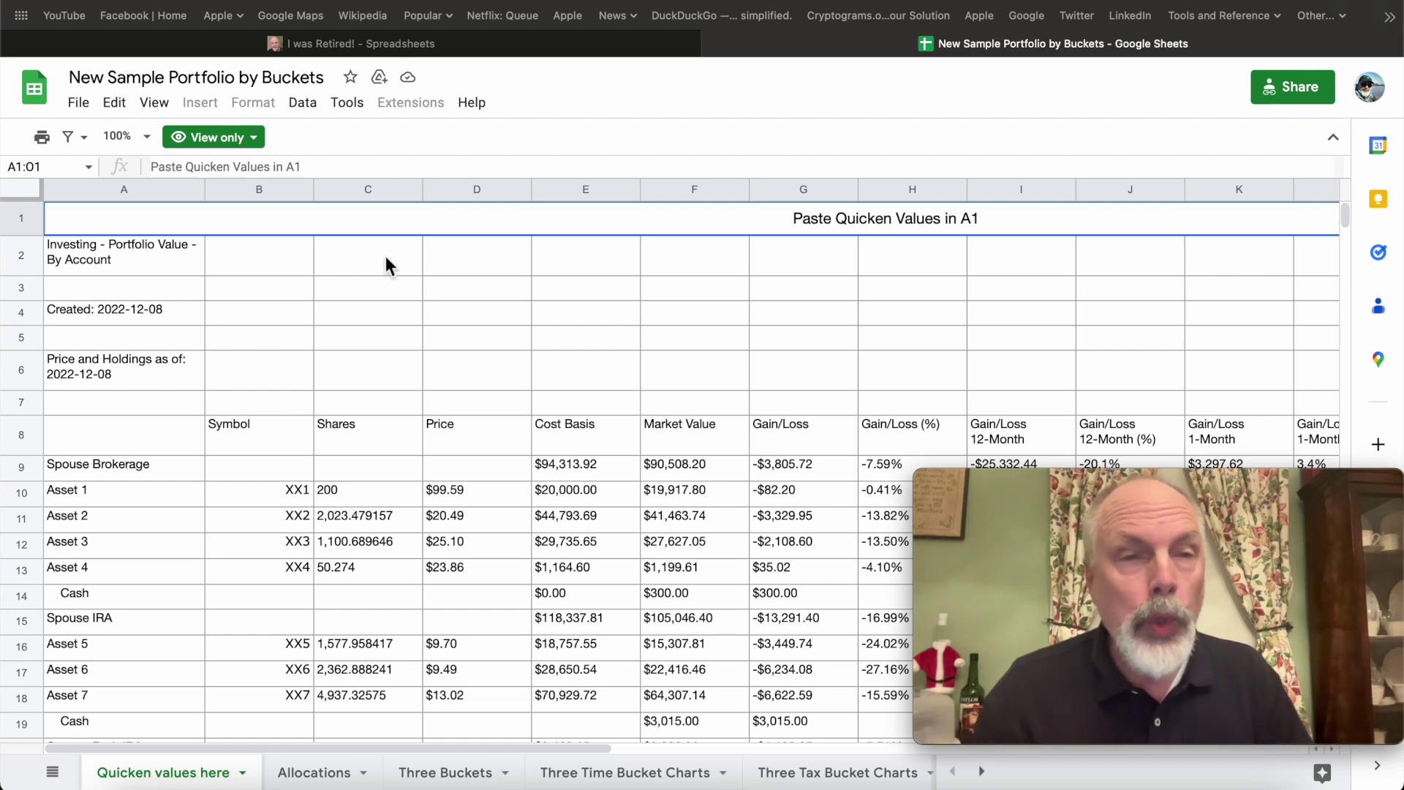
Save 'Copy of New Sample Portfolio by Buckets' to My Drive with the default name.
{"action": "left_click", "coordinate": [81, 105]}
{"action": "mouse_move", "coordinate": [106, 338]}
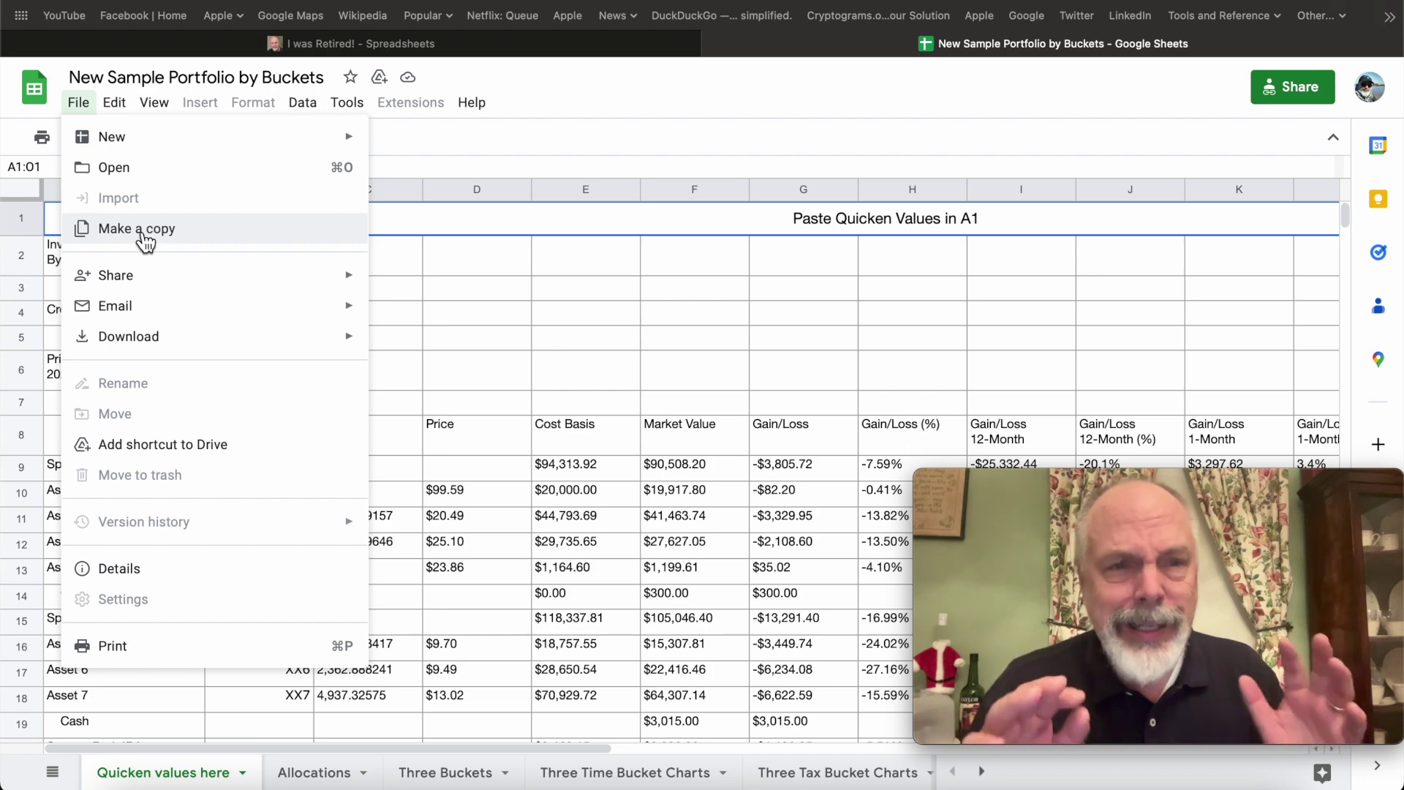
{"action": "left_click", "coordinate": [143, 234]}
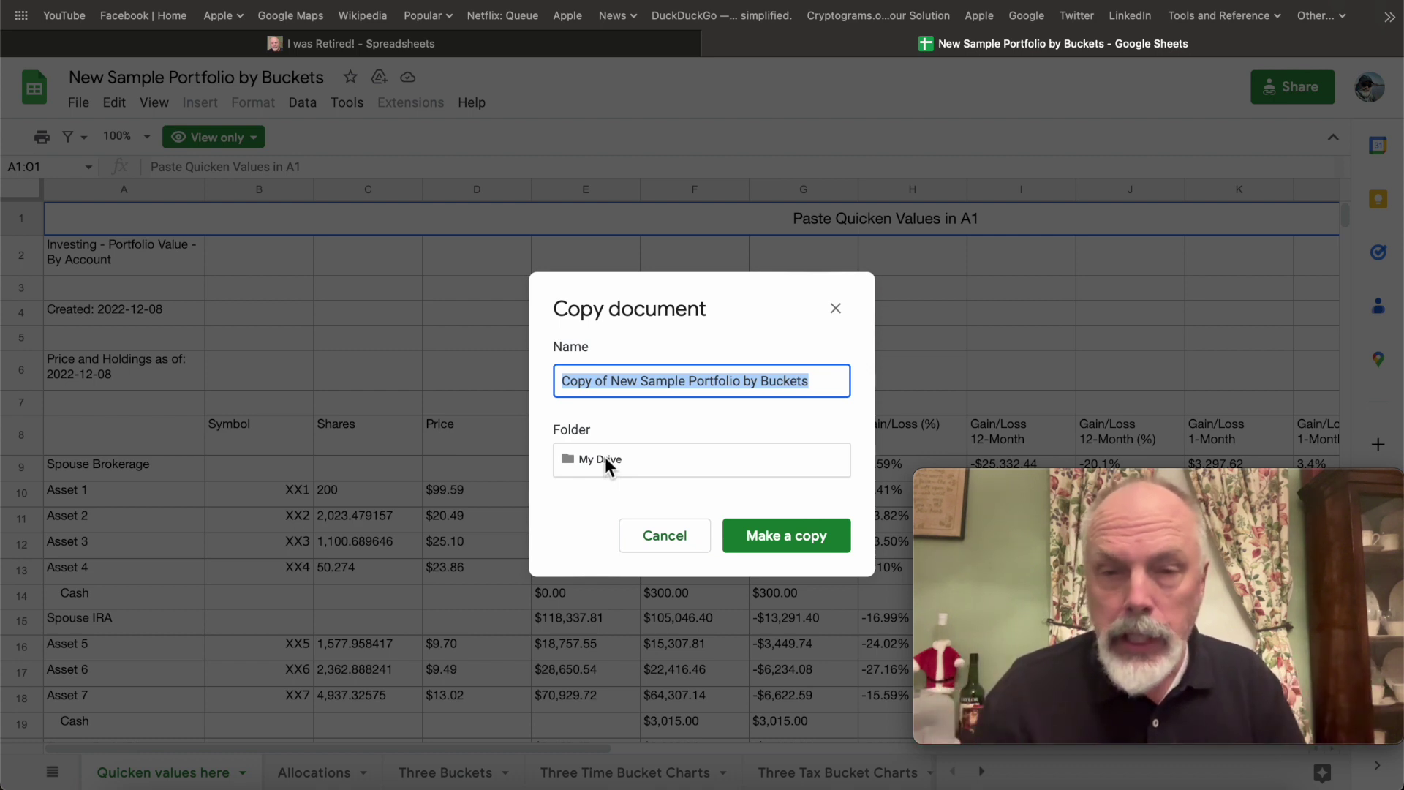
{"action": "left_click", "coordinate": [794, 539]}
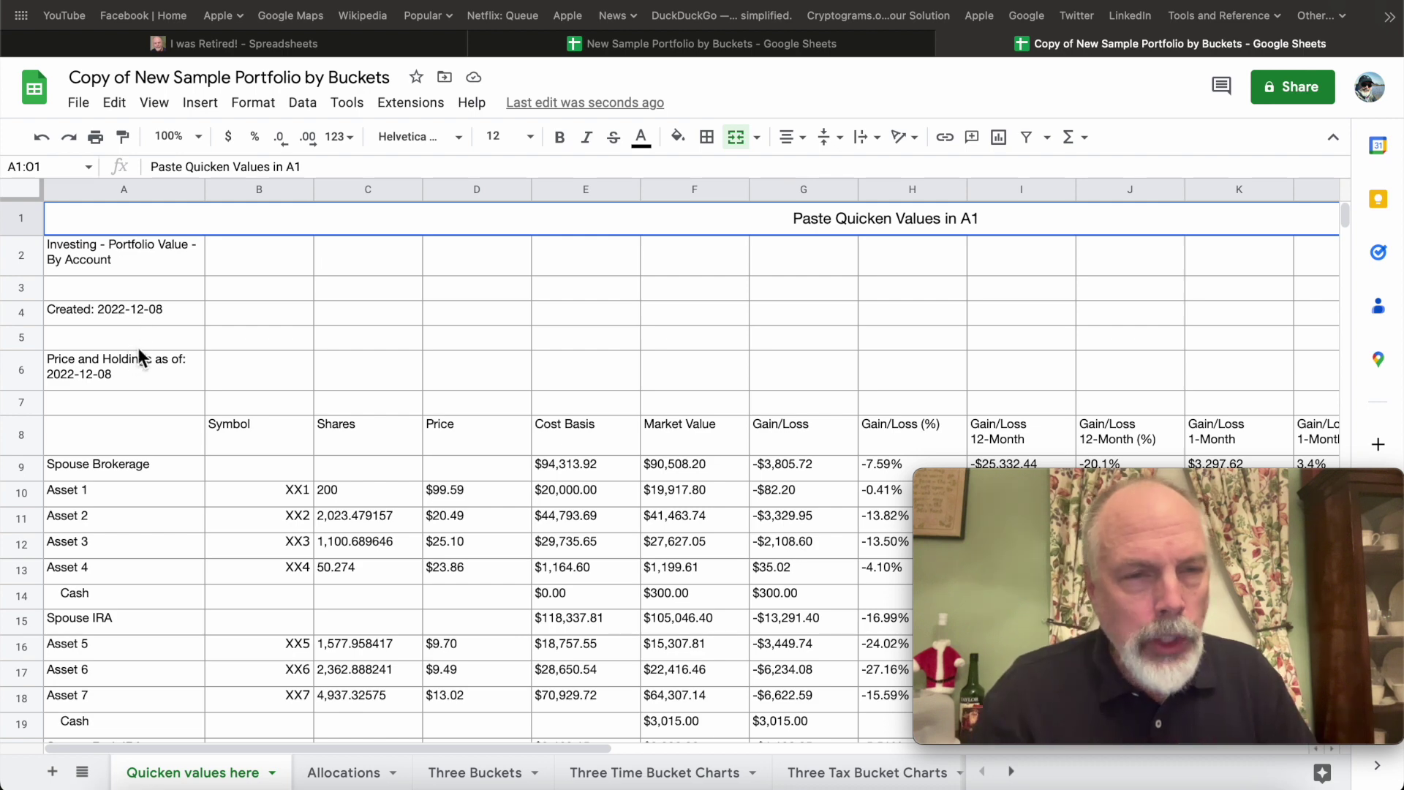
Scroll the Quicken values here sheet down to Total Portfolio, then view the Allocations sheet.
{"action": "scroll", "coordinate": [144, 465], "scroll_direction": "down", "scroll_amount": 3}
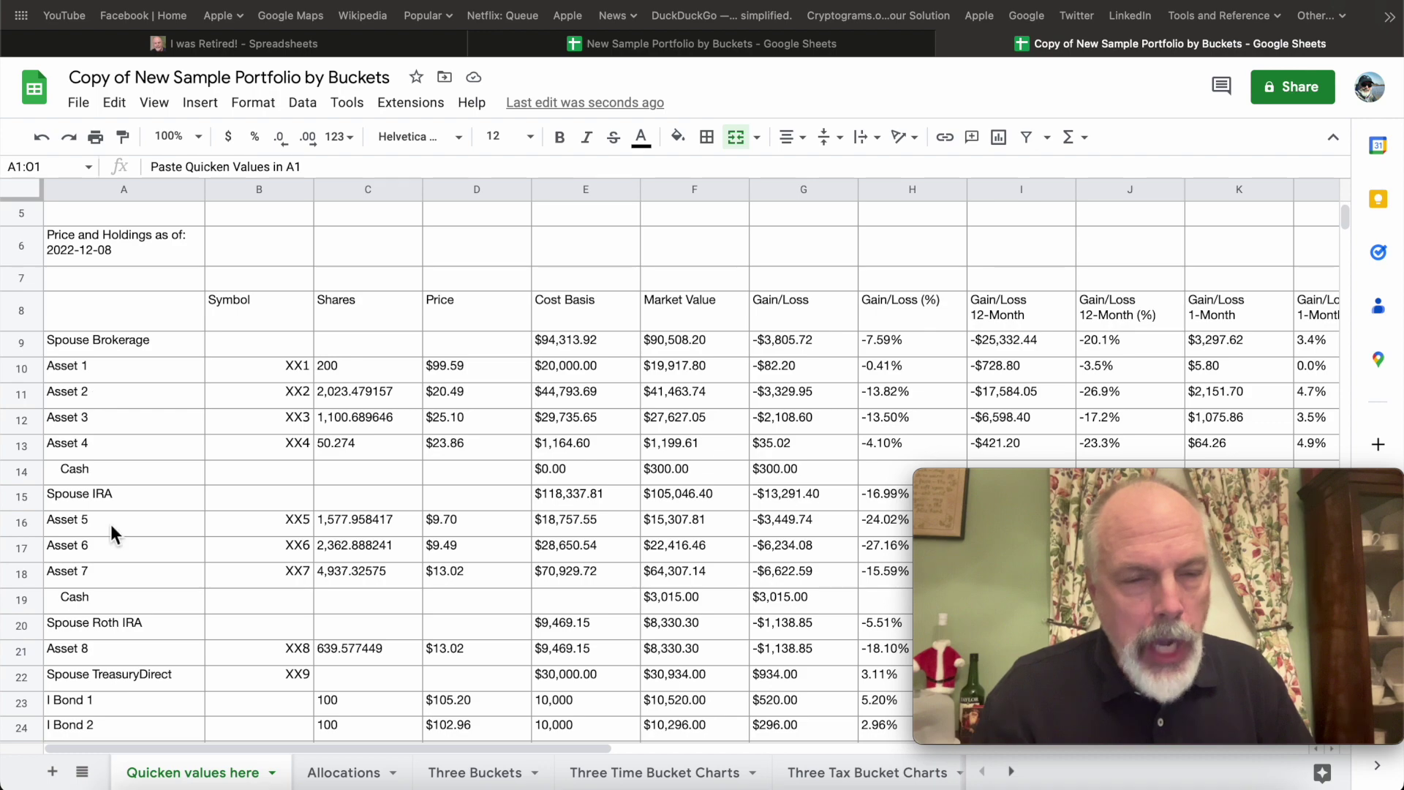
{"action": "scroll", "coordinate": [110, 524], "scroll_direction": "down", "scroll_amount": 15}
{"action": "scroll", "coordinate": [111, 525], "scroll_direction": "down", "scroll_amount": 3}
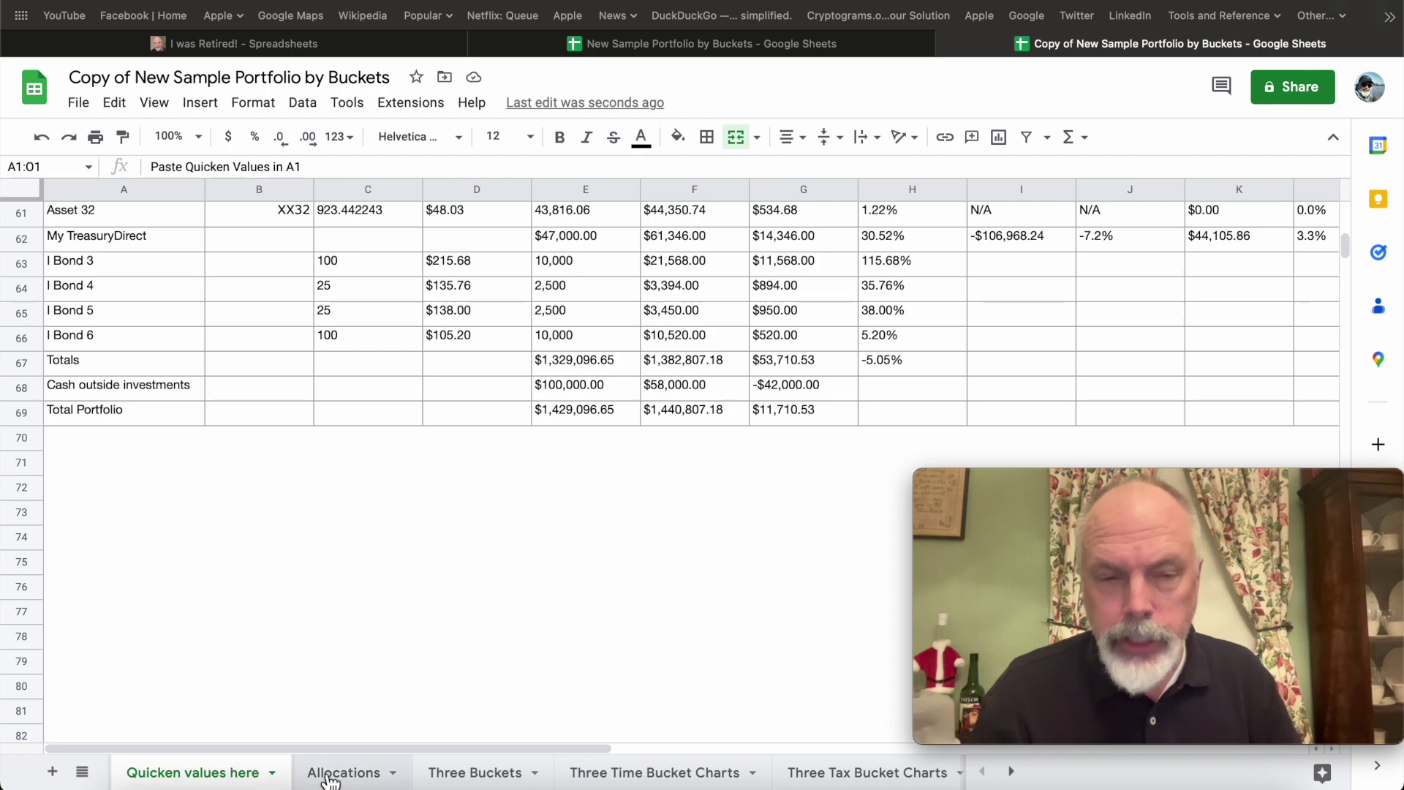
{"action": "left_click", "coordinate": [353, 780]}
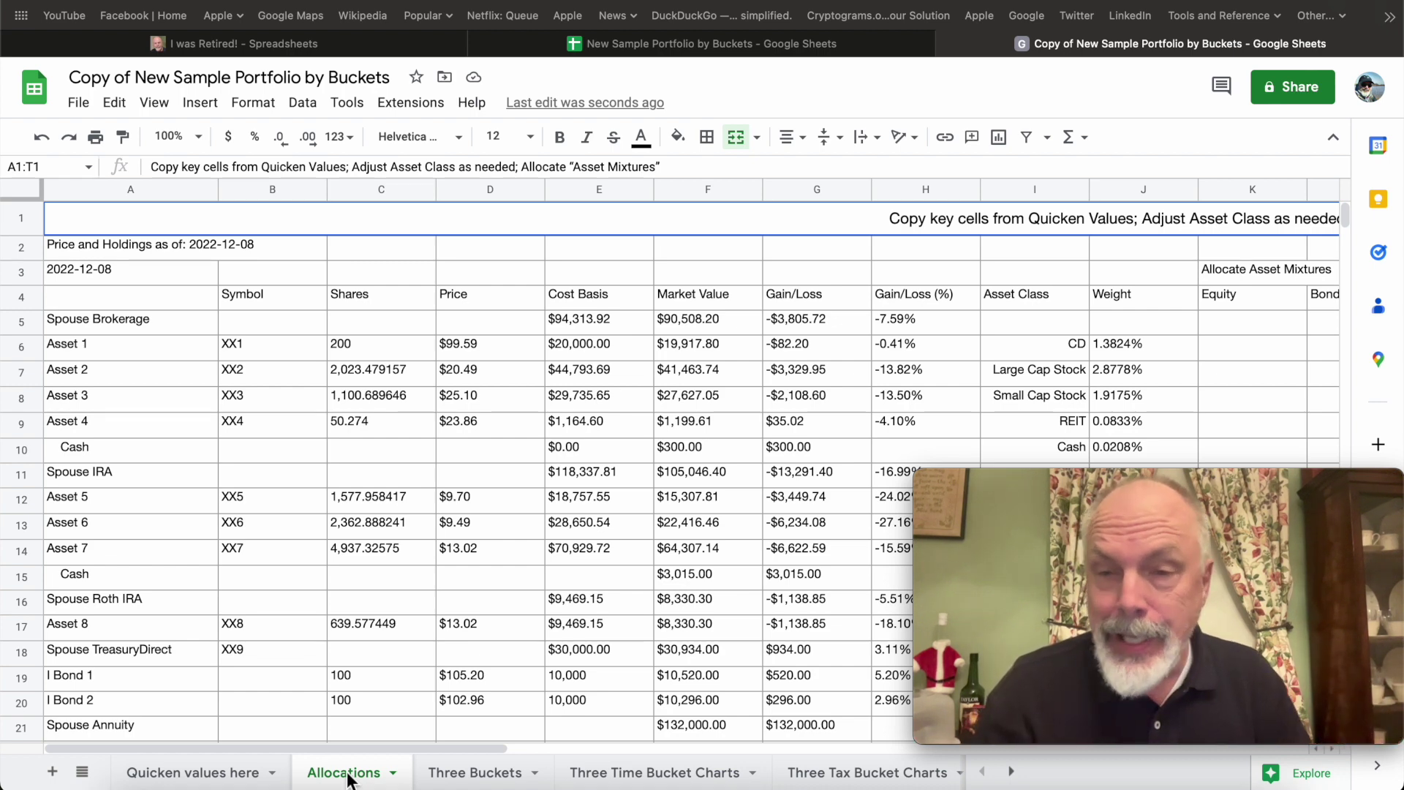
Review the Three Buckets sheet, recheck Quicken values here, then return to Allocations.
{"action": "left_click", "coordinate": [469, 779]}
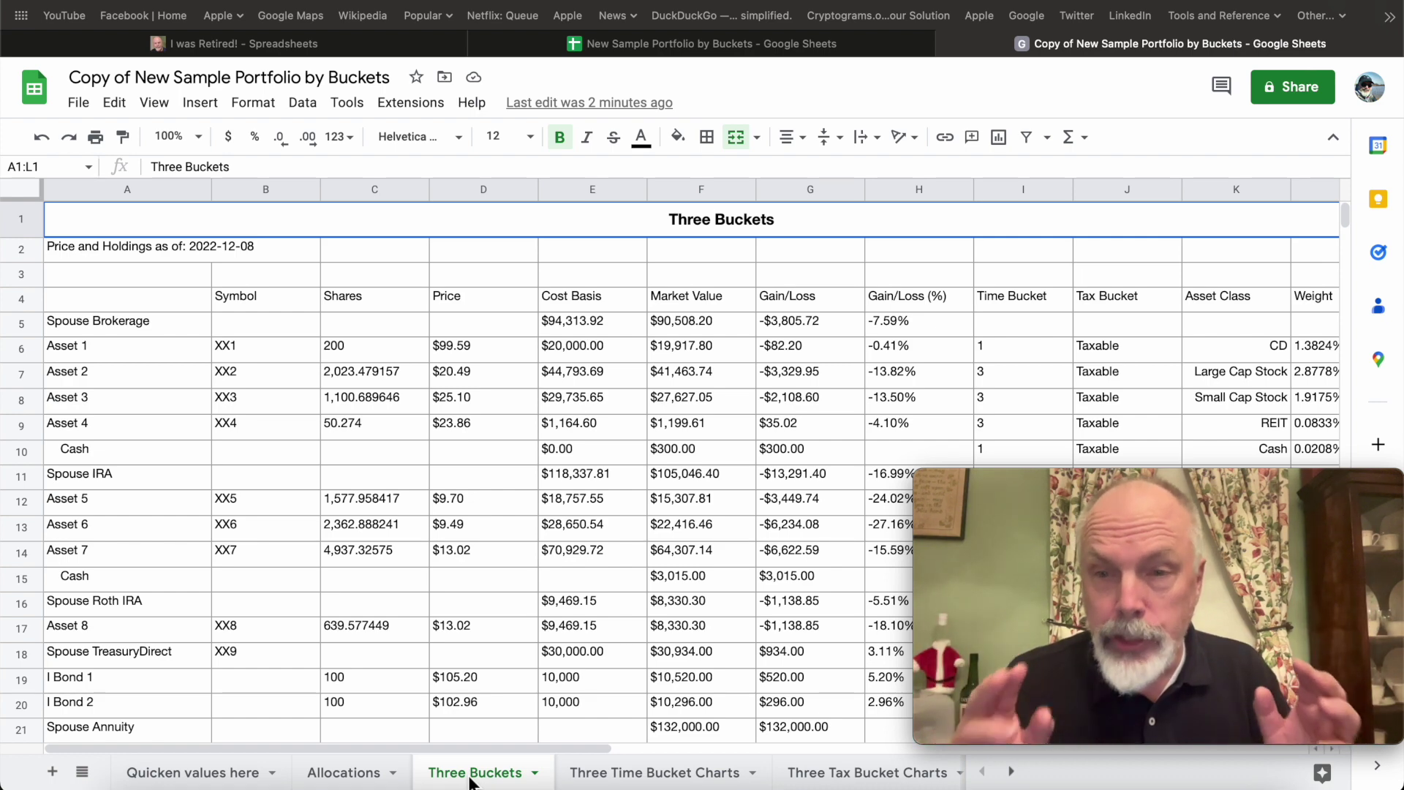
{"action": "left_click", "coordinate": [204, 775]}
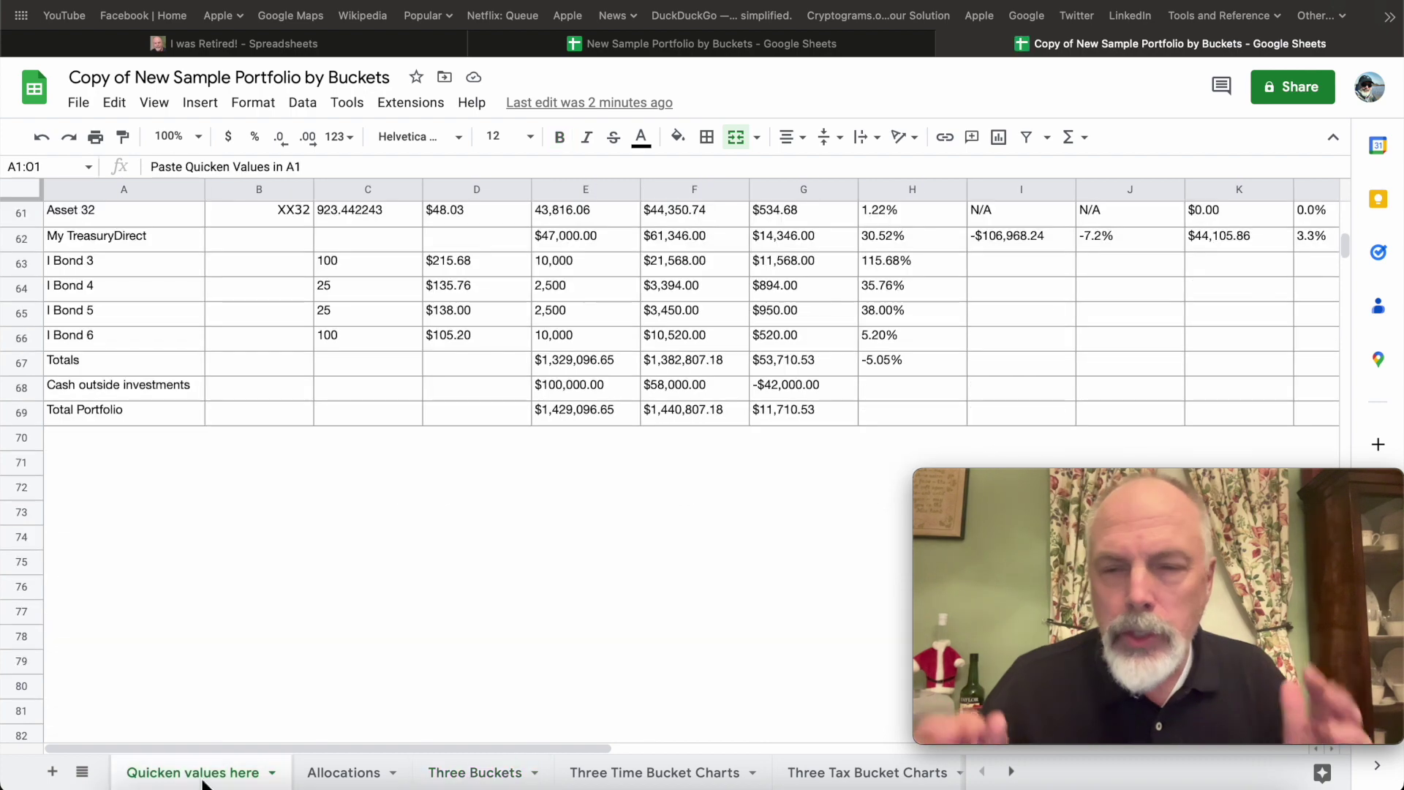
{"action": "scroll", "coordinate": [218, 743], "scroll_direction": "up", "scroll_amount": 20}
{"action": "scroll", "coordinate": [219, 743], "scroll_direction": "right", "scroll_amount": 1}
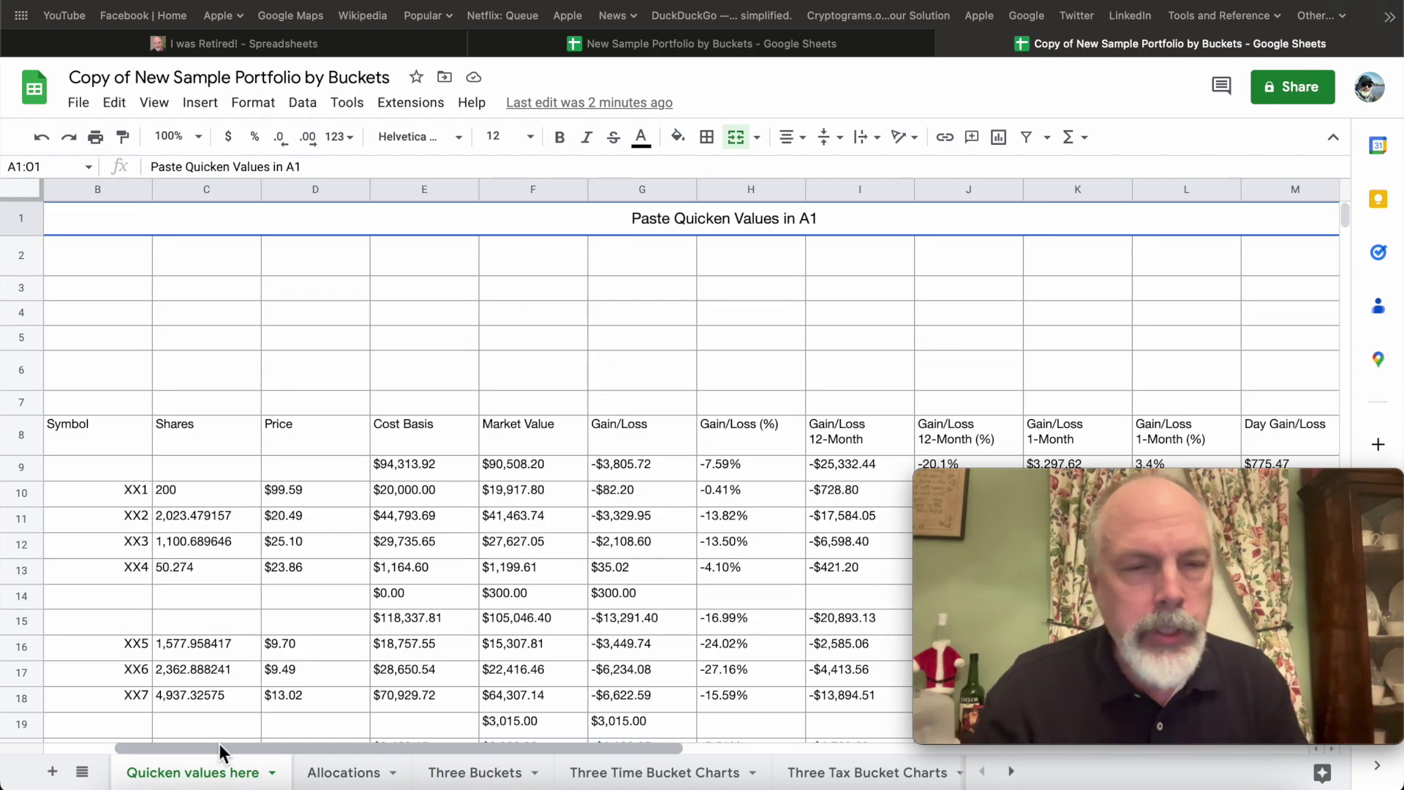
{"action": "scroll", "coordinate": [219, 742], "scroll_direction": "down", "scroll_amount": 2}
{"action": "scroll", "coordinate": [218, 743], "scroll_direction": "up", "scroll_amount": 2}
{"action": "scroll", "coordinate": [218, 743], "scroll_direction": "left", "scroll_amount": 1}
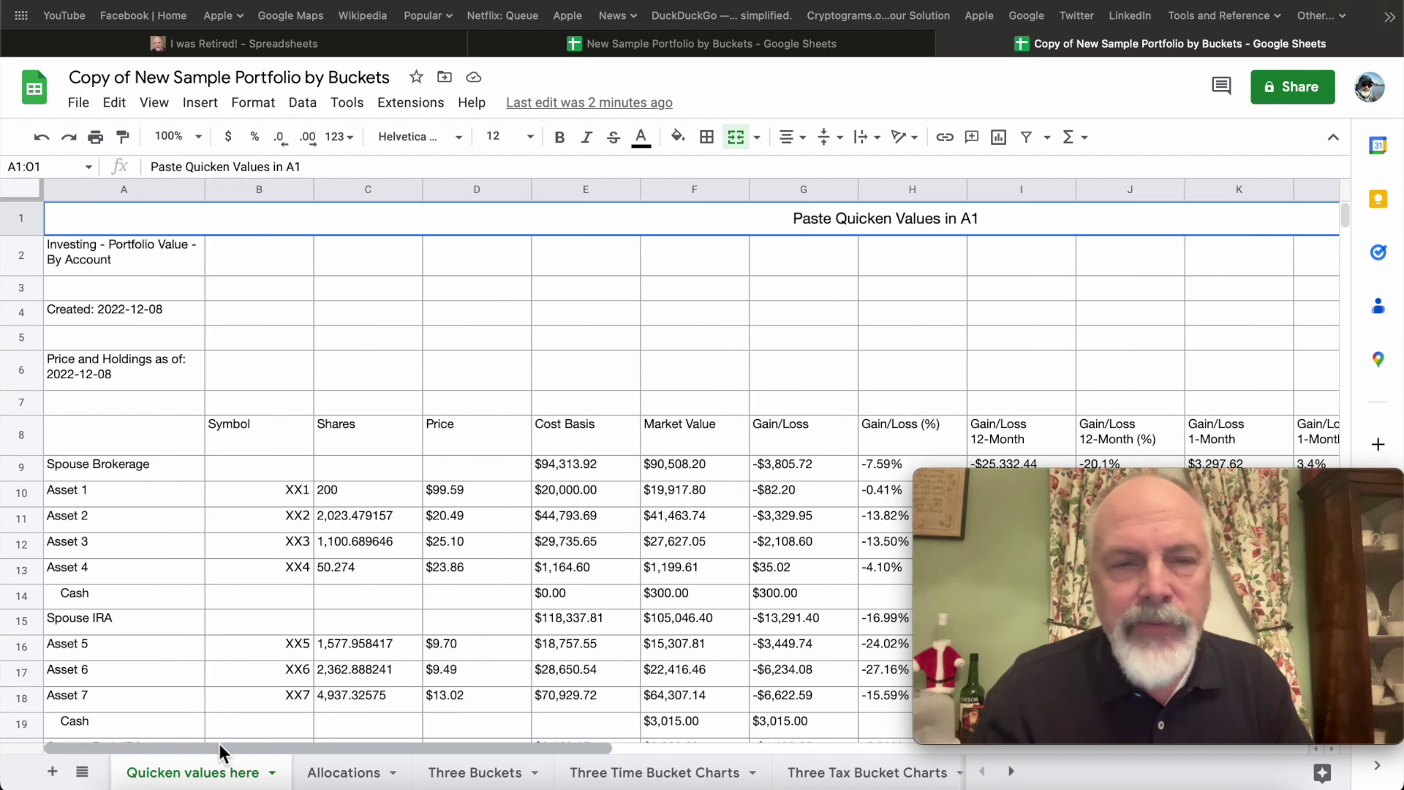
{"action": "scroll", "coordinate": [218, 742], "scroll_direction": "down", "scroll_amount": 3}
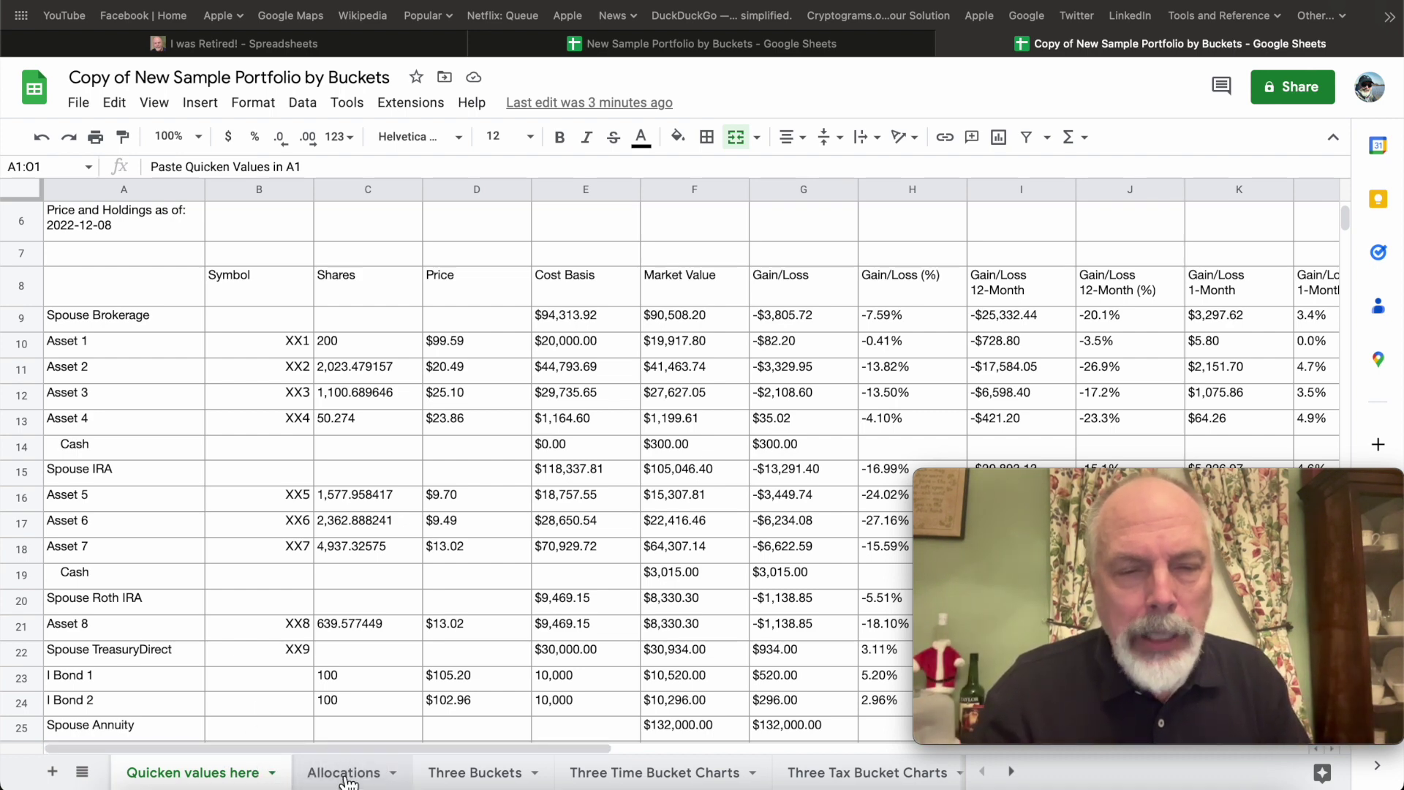
{"action": "left_click", "coordinate": [344, 773]}
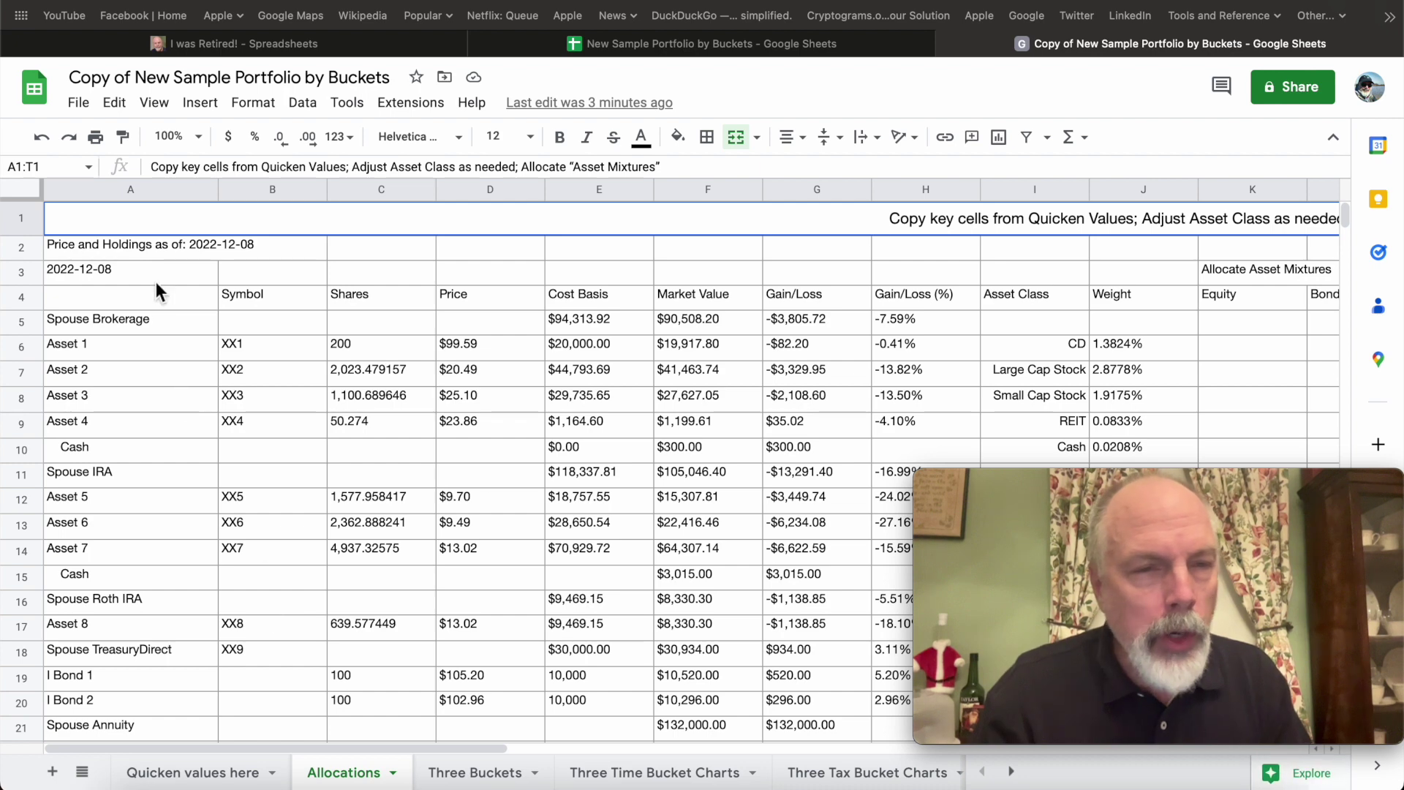
{"action": "left_click", "coordinate": [151, 322]}
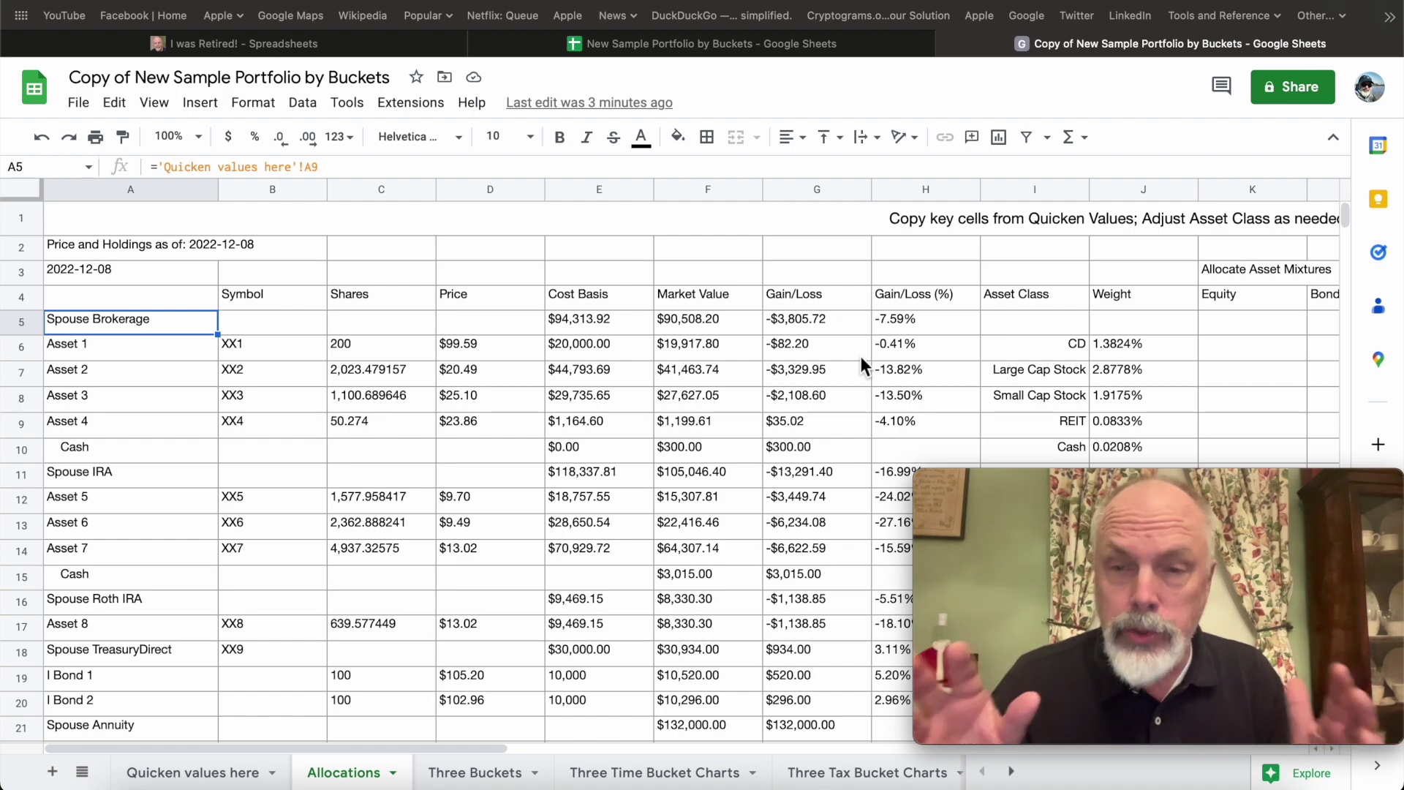
{"action": "left_click", "coordinate": [1250, 369]}
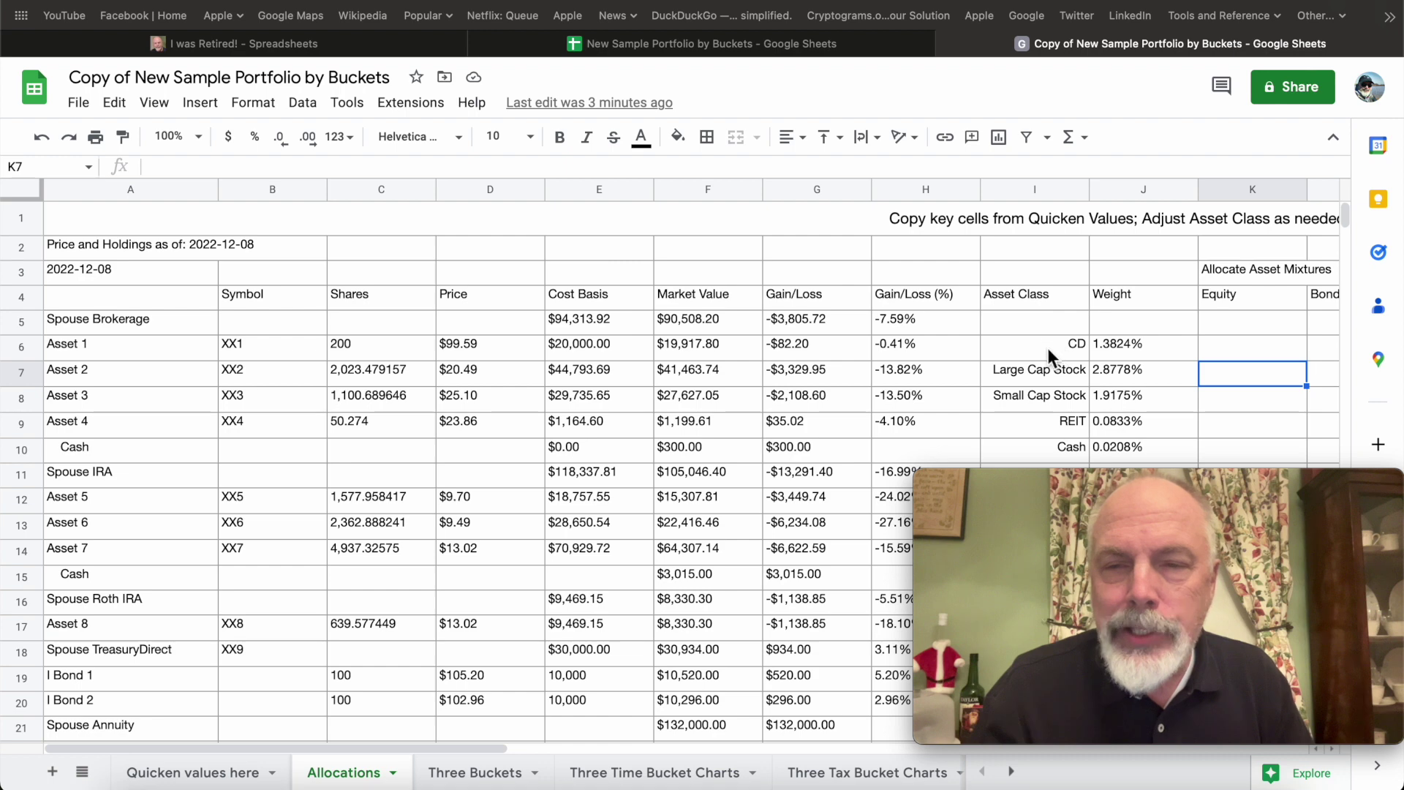
{"action": "left_click", "coordinate": [1047, 347]}
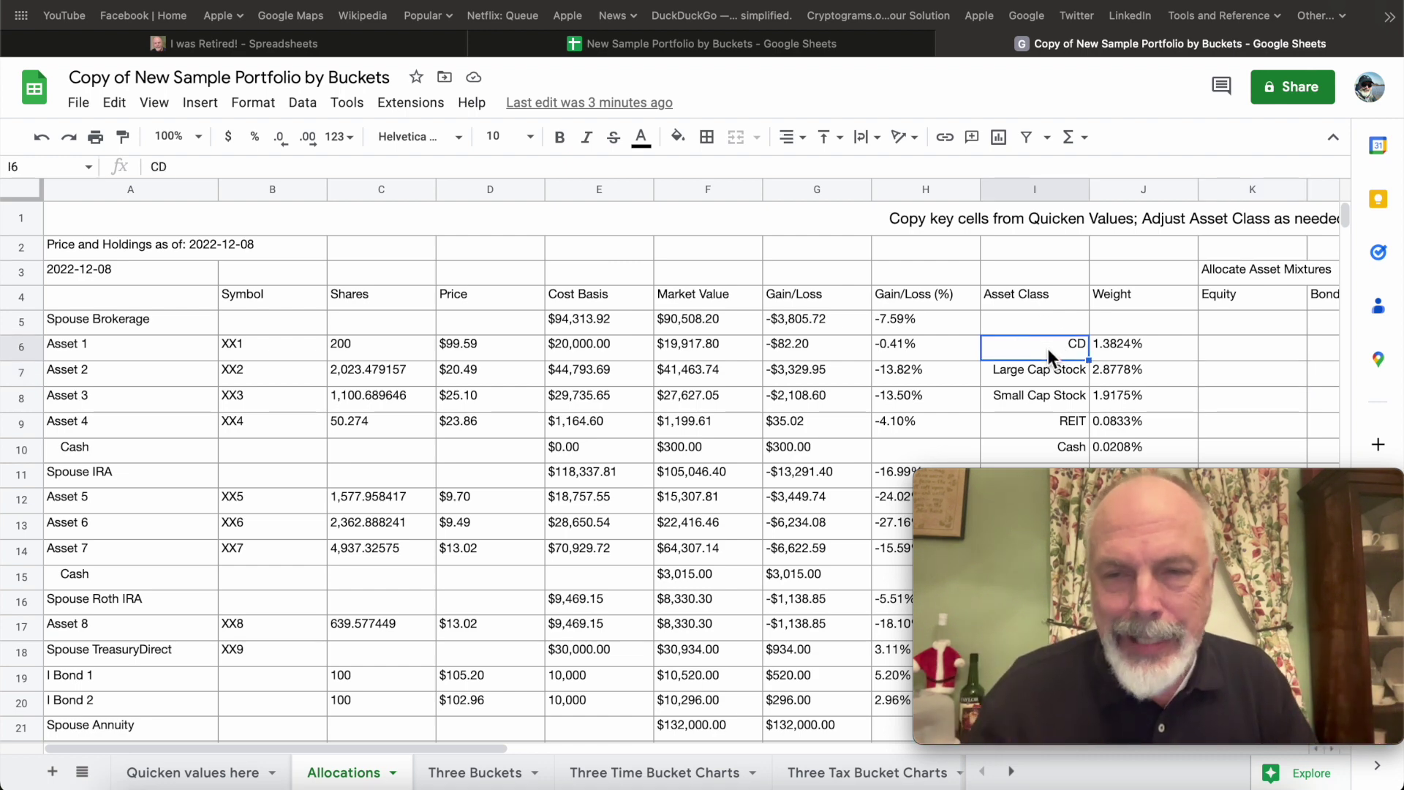
{"action": "scroll", "coordinate": [1047, 348], "scroll_direction": "down", "scroll_amount": 3}
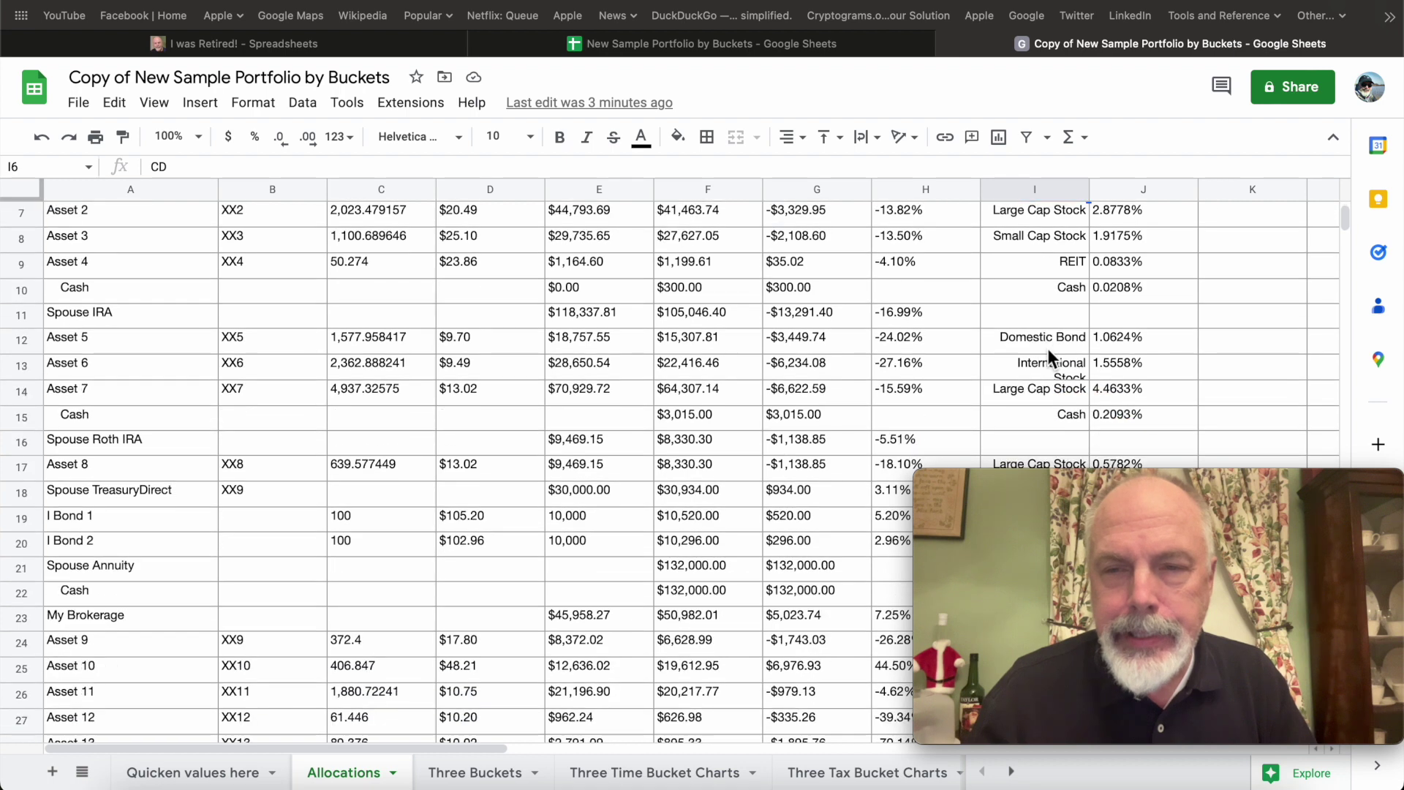
{"action": "scroll", "coordinate": [1048, 351], "scroll_direction": "down", "scroll_amount": 3}
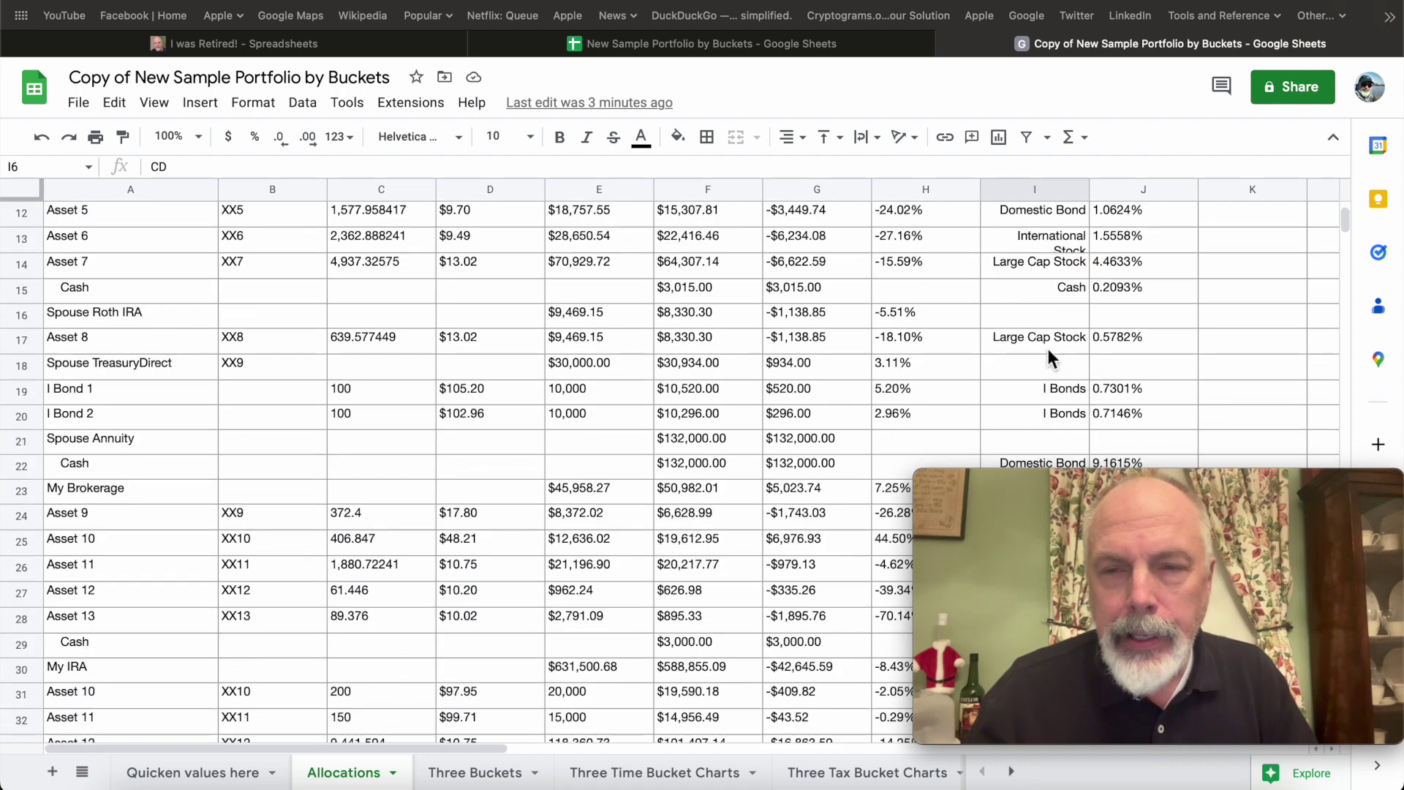
{"action": "scroll", "coordinate": [1048, 357], "scroll_direction": "down", "scroll_amount": 1}
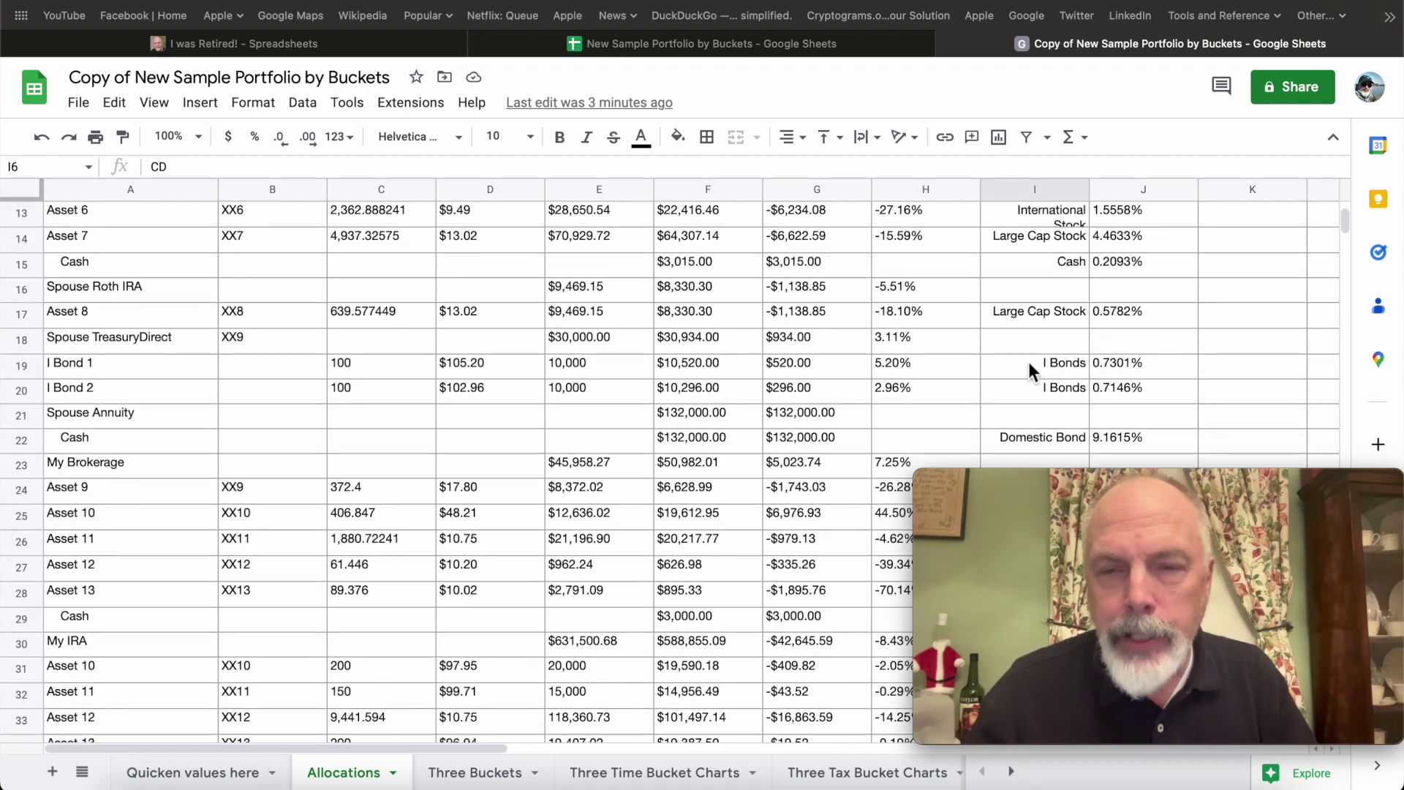
{"action": "scroll", "coordinate": [1028, 360], "scroll_direction": "down", "scroll_amount": 5}
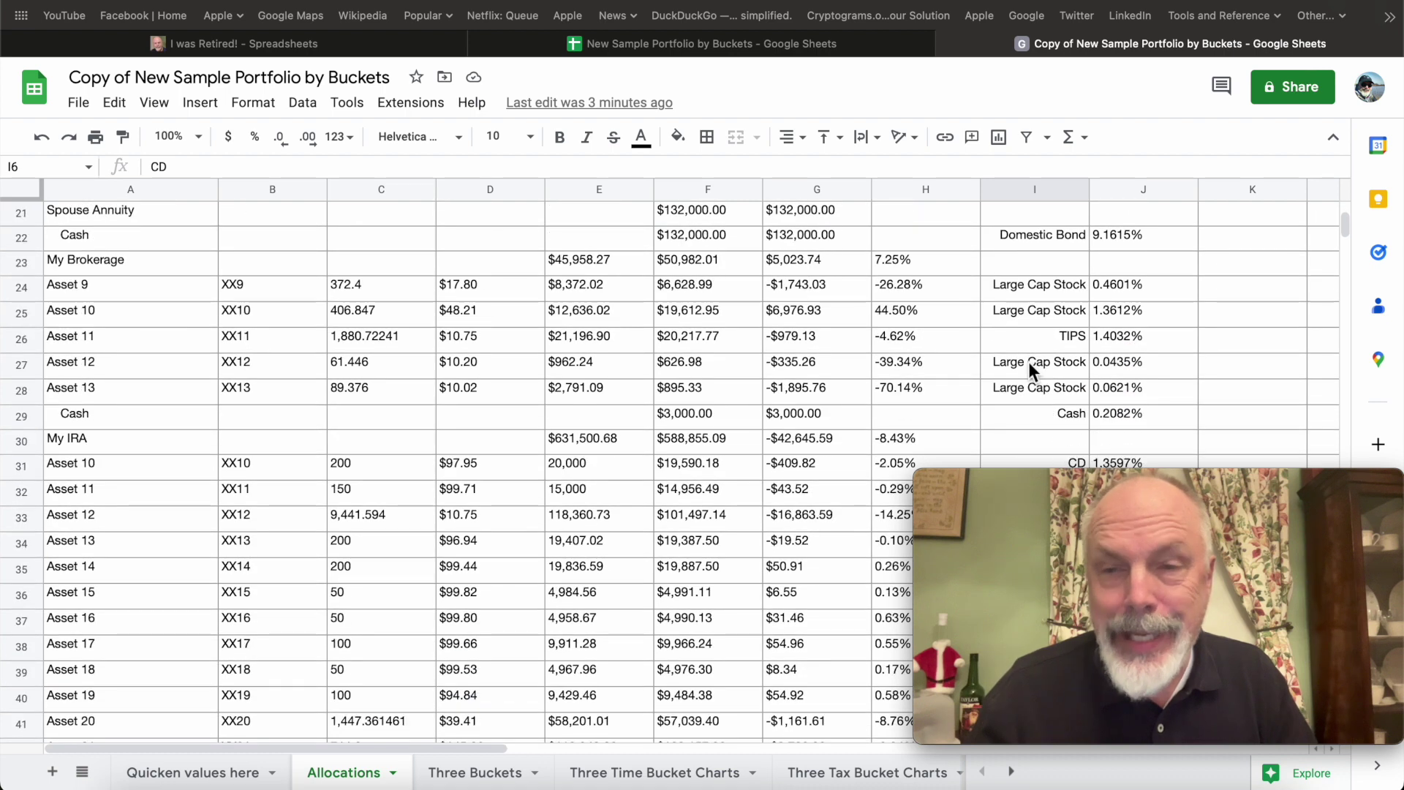
{"action": "scroll", "coordinate": [1028, 360], "scroll_direction": "down", "scroll_amount": 5}
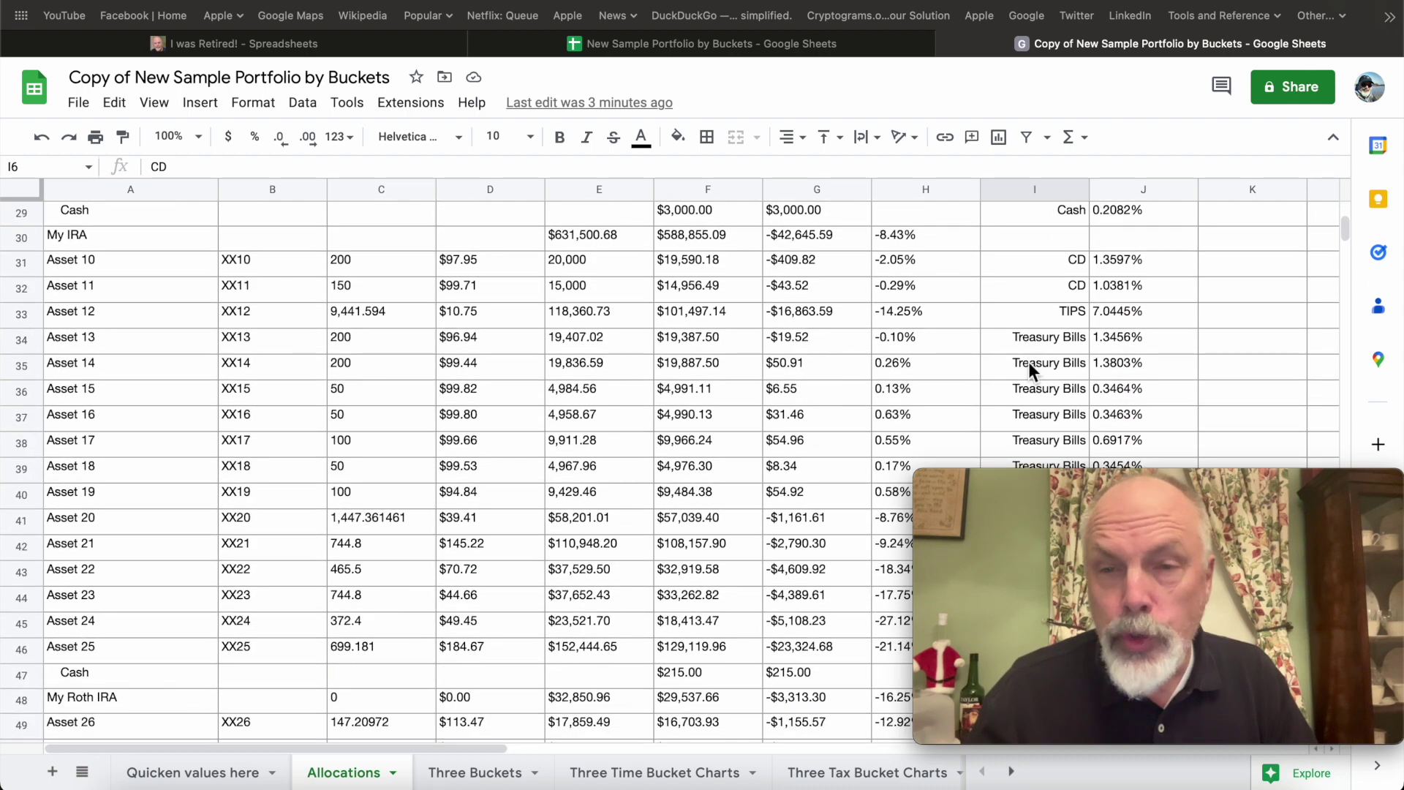
{"action": "scroll", "coordinate": [1028, 362], "scroll_direction": "down", "scroll_amount": 3}
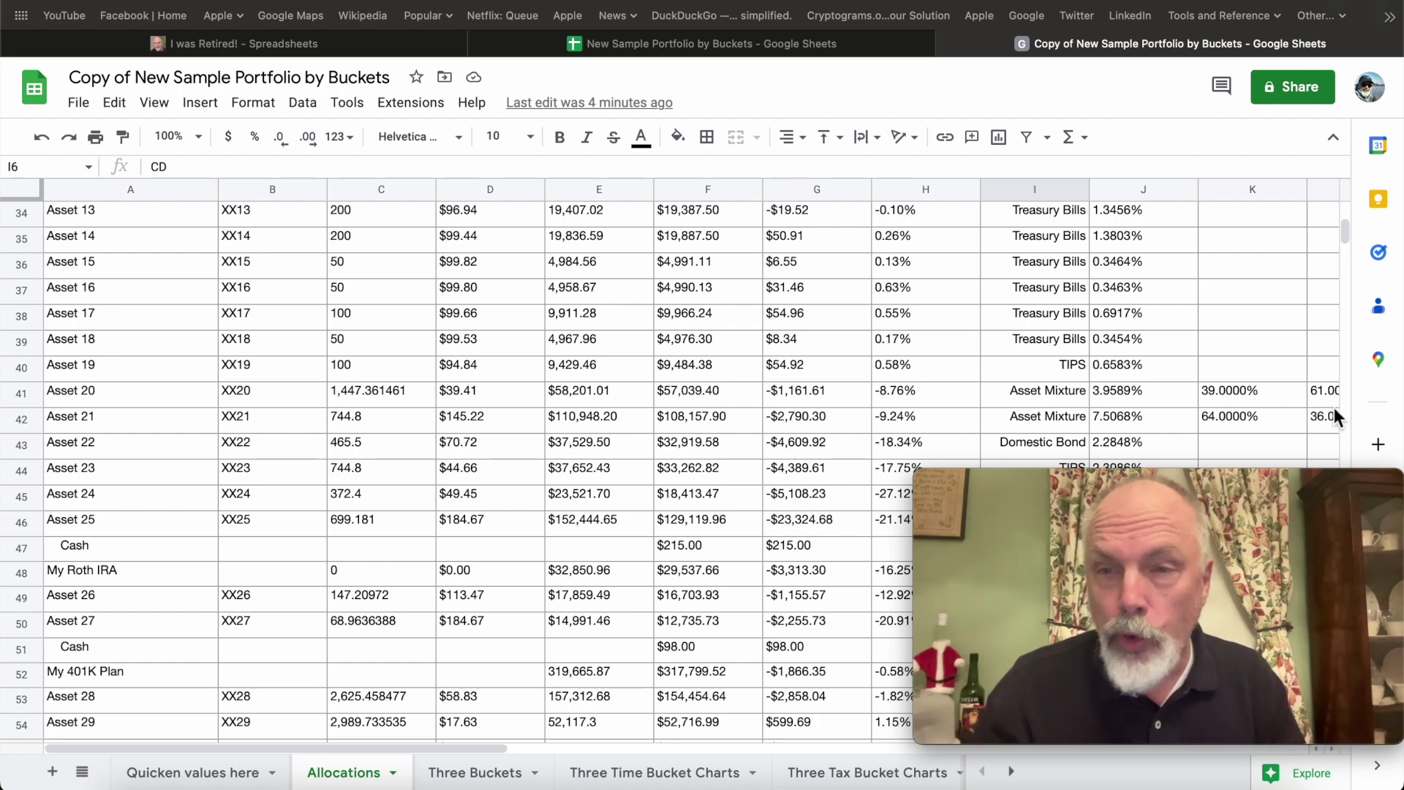
{"action": "scroll", "coordinate": [510, 653], "scroll_direction": "down", "scroll_amount": 4}
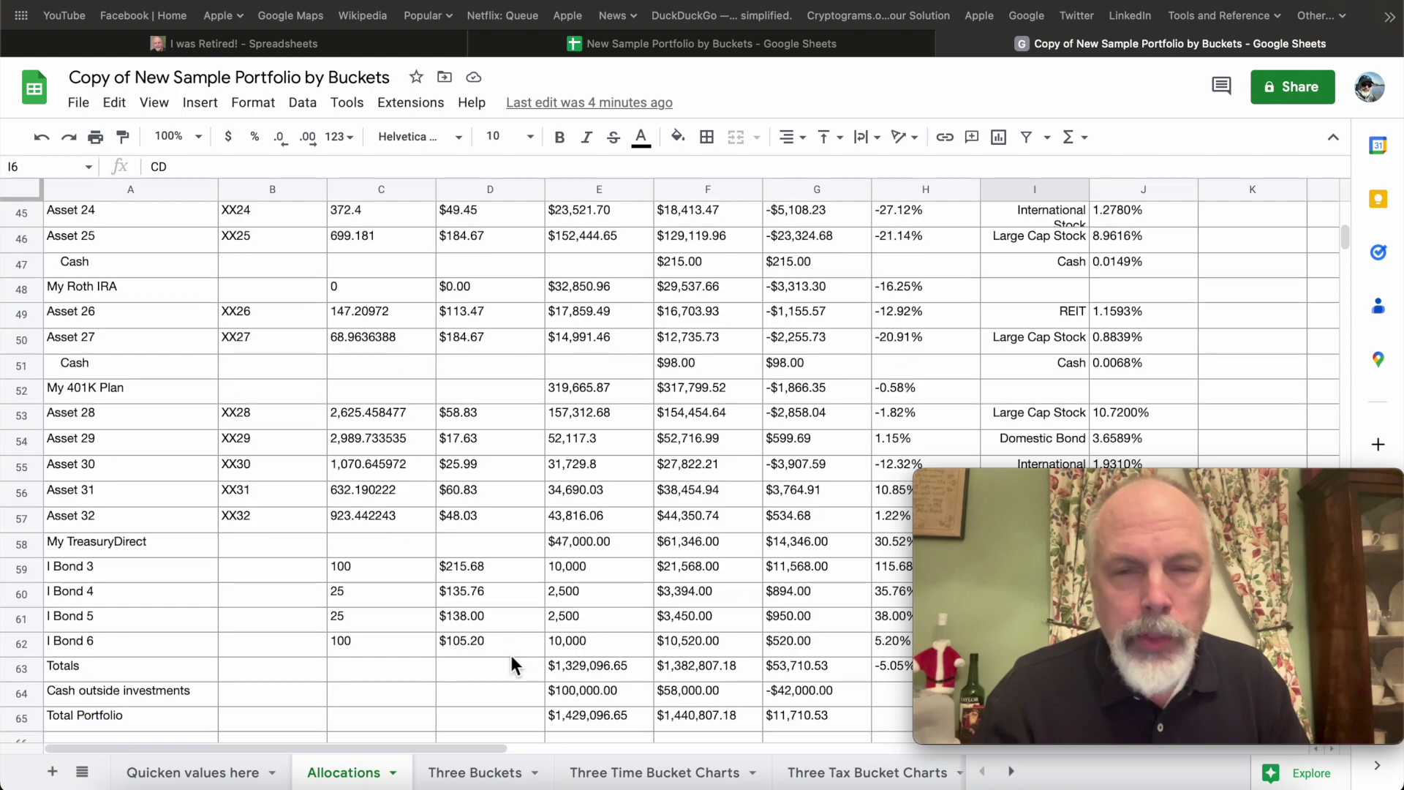
{"action": "scroll", "coordinate": [511, 655], "scroll_direction": "down", "scroll_amount": 8}
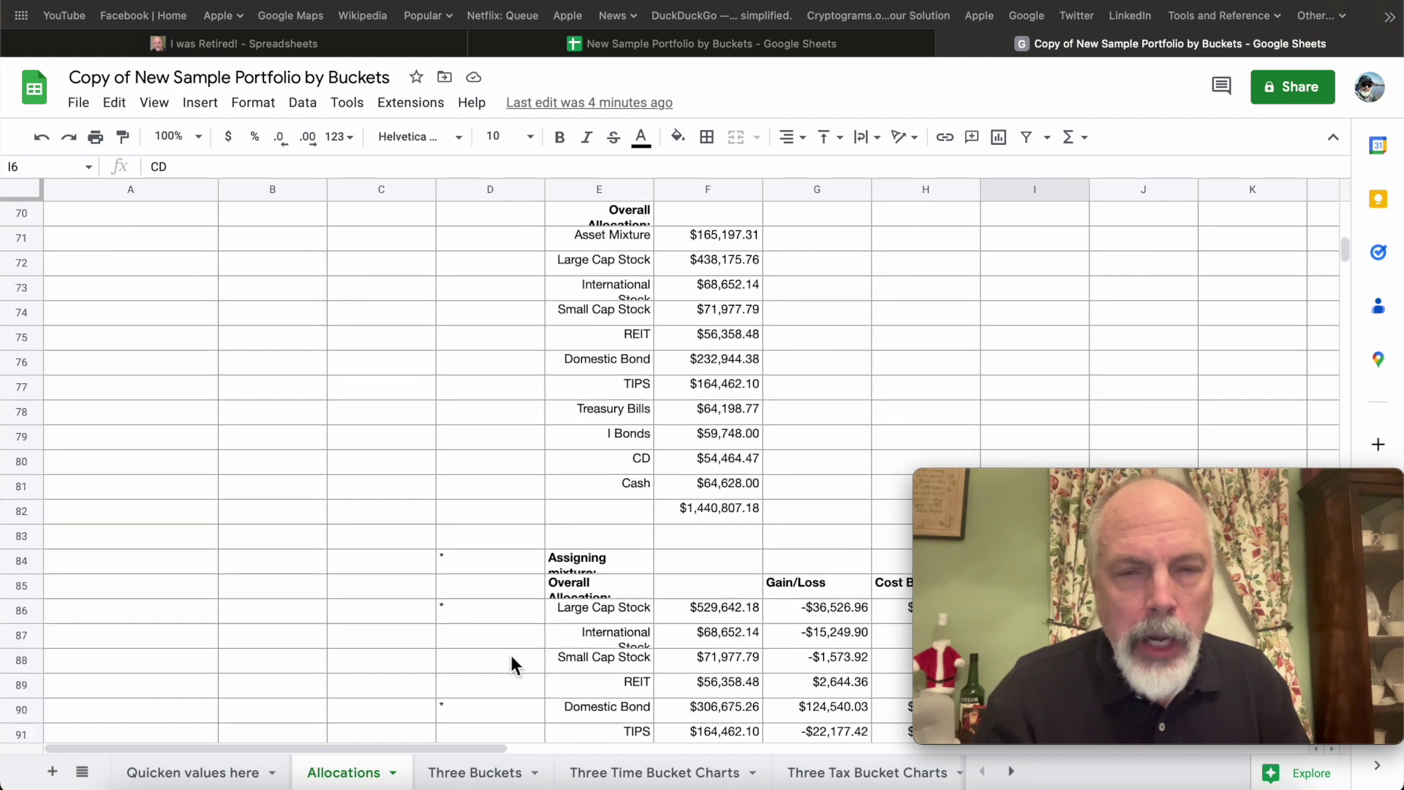
{"action": "scroll", "coordinate": [509, 655], "scroll_direction": "down", "scroll_amount": 4}
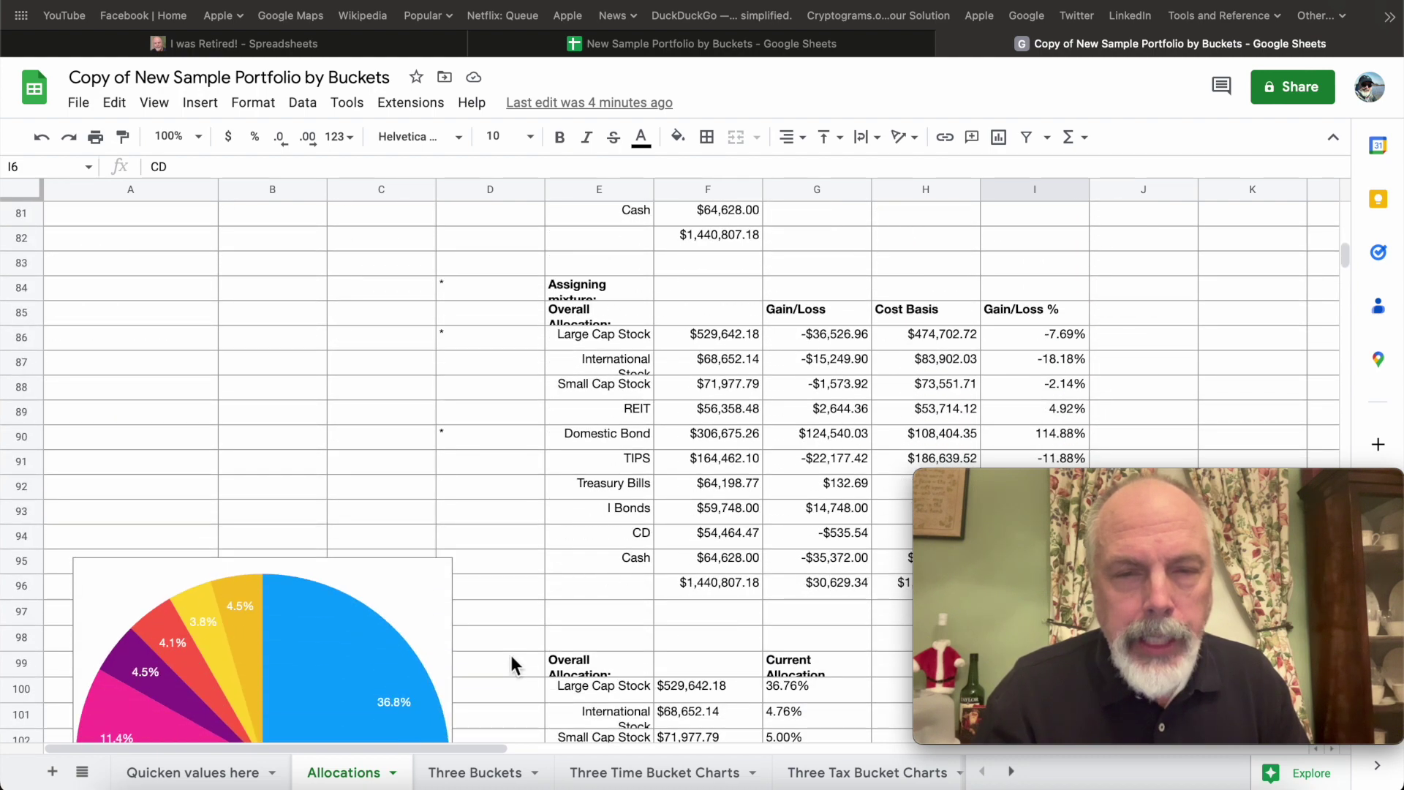
{"action": "scroll", "coordinate": [511, 654], "scroll_direction": "down", "scroll_amount": 1}
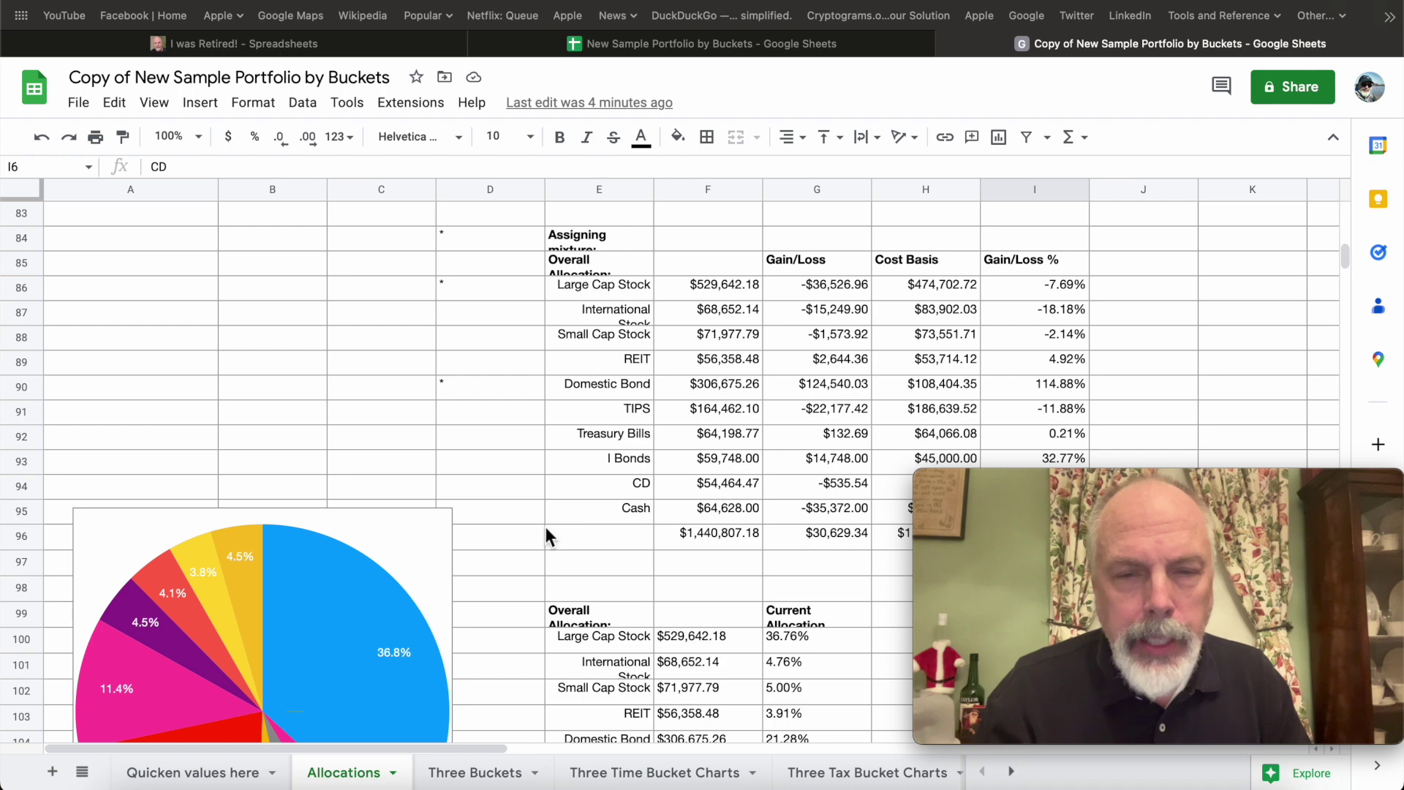
{"action": "scroll", "coordinate": [545, 527], "scroll_direction": "down", "scroll_amount": 3}
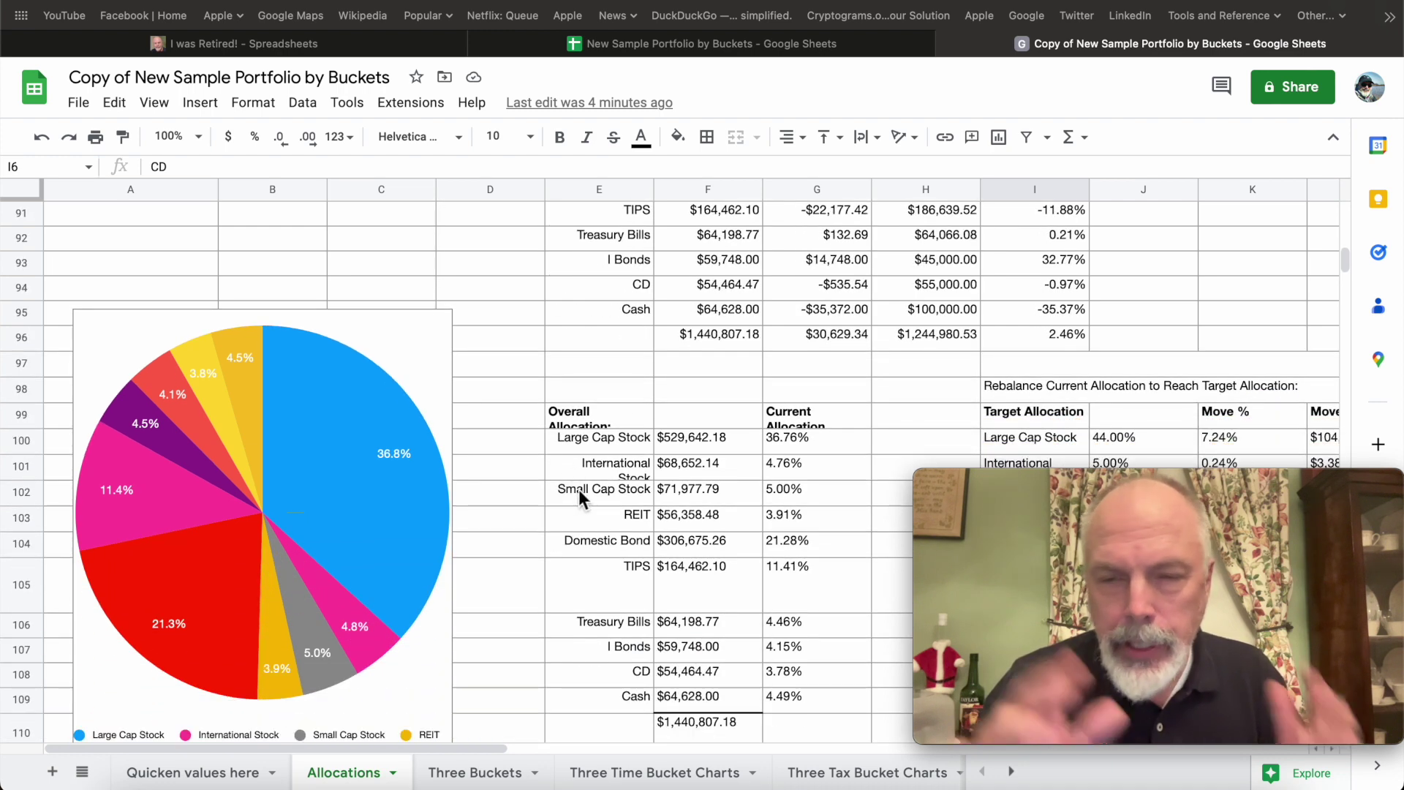
{"action": "scroll", "coordinate": [578, 489], "scroll_direction": "down", "scroll_amount": 1}
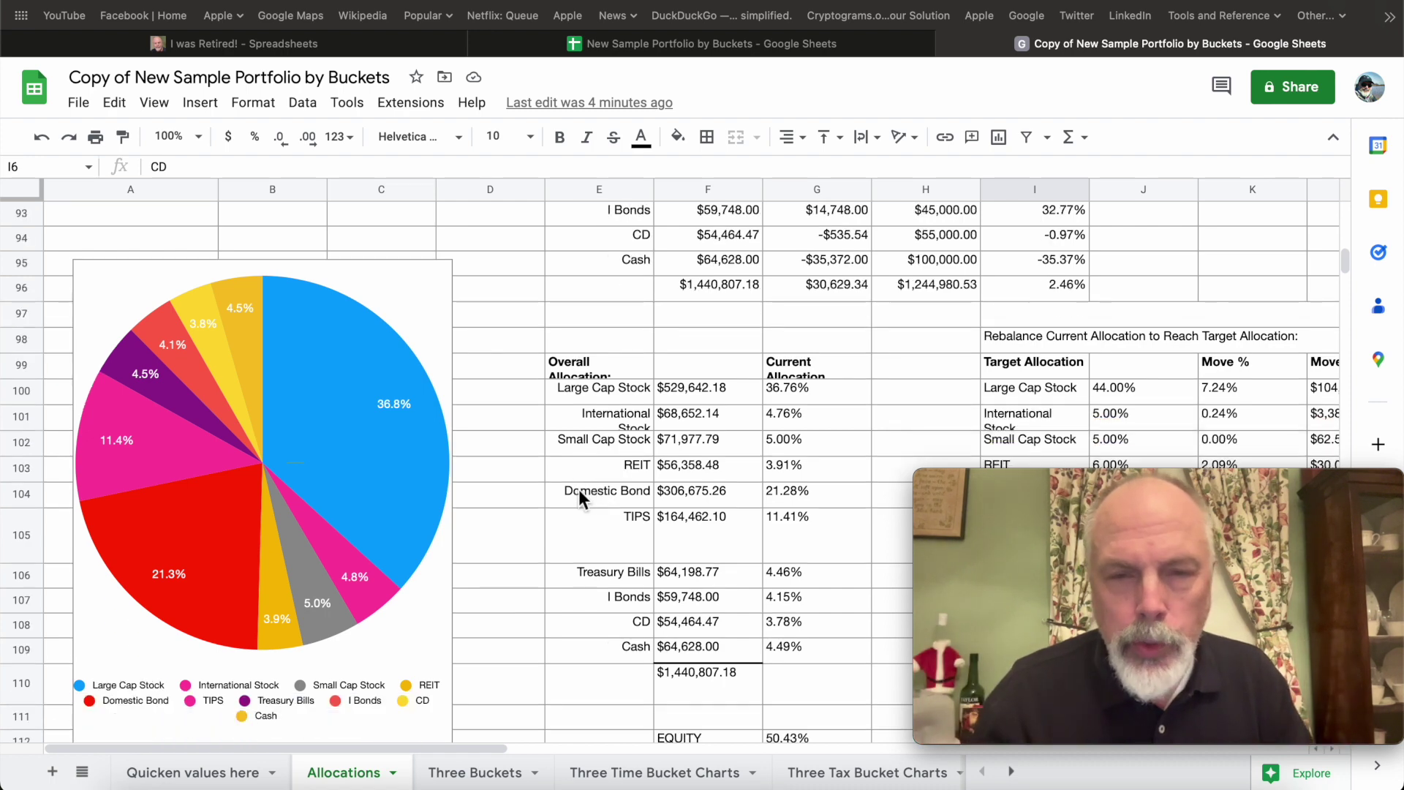
{"action": "scroll", "coordinate": [611, 397], "scroll_direction": "up", "scroll_amount": 3}
{"action": "left_click", "coordinate": [719, 211]}
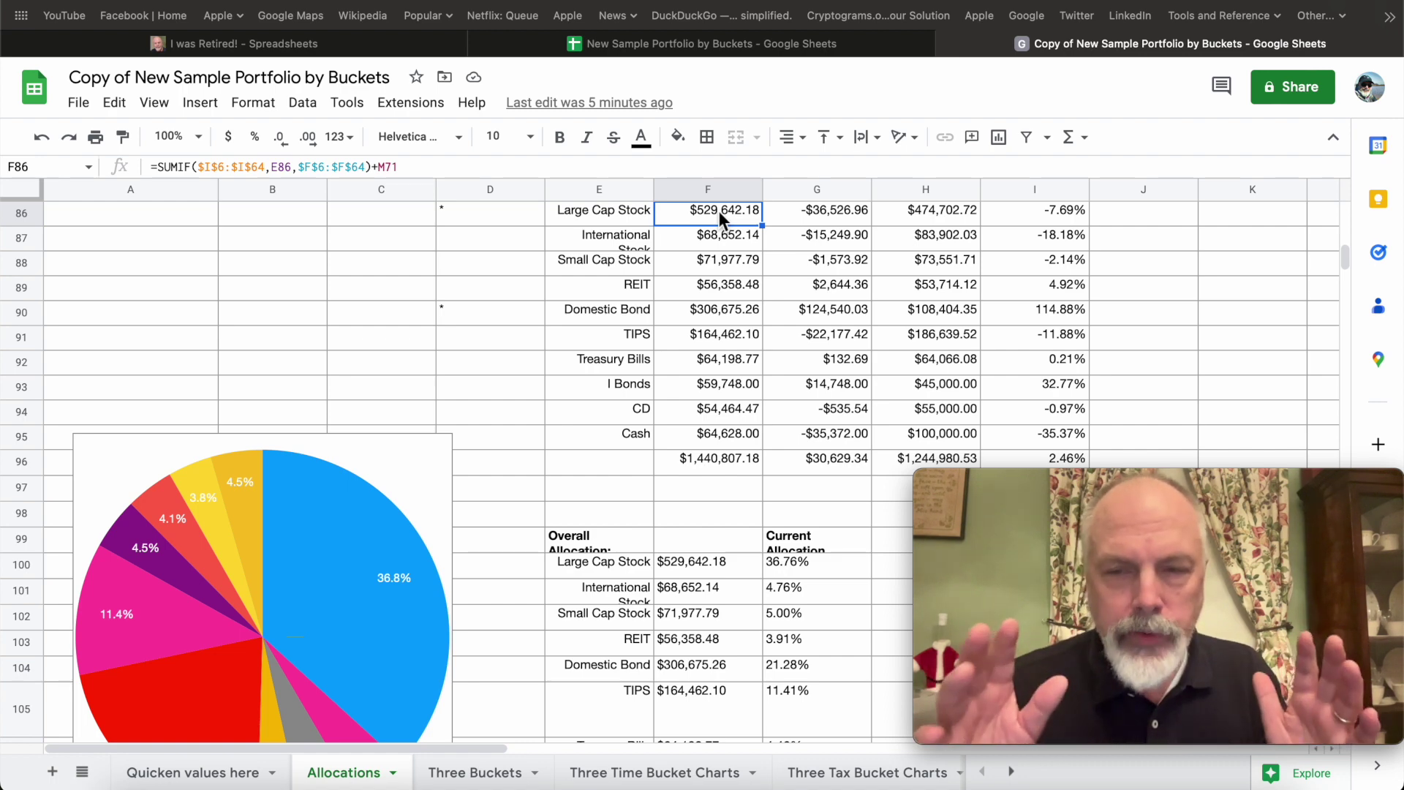
{"action": "left_click", "coordinate": [700, 569]}
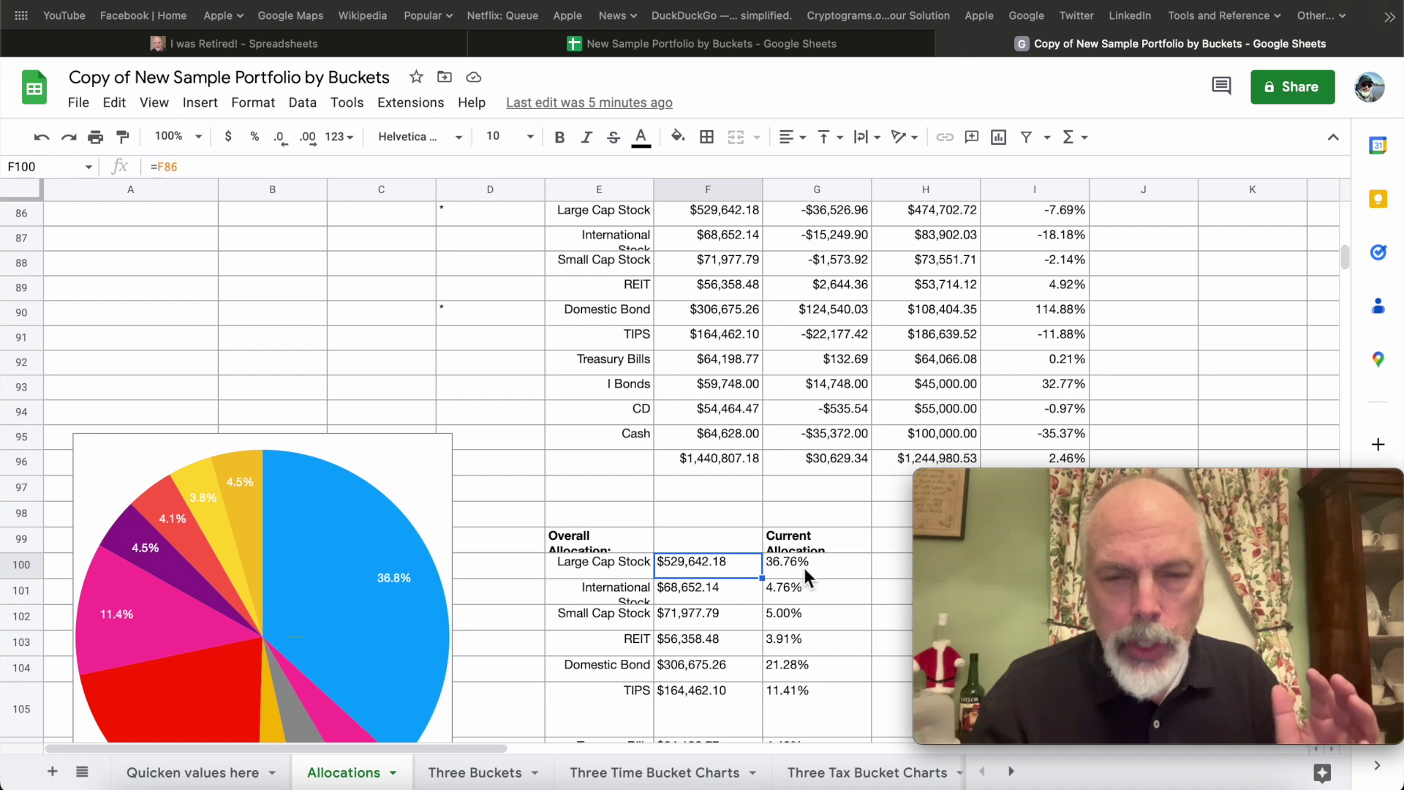
{"action": "scroll", "coordinate": [791, 682], "scroll_direction": "down", "scroll_amount": 3}
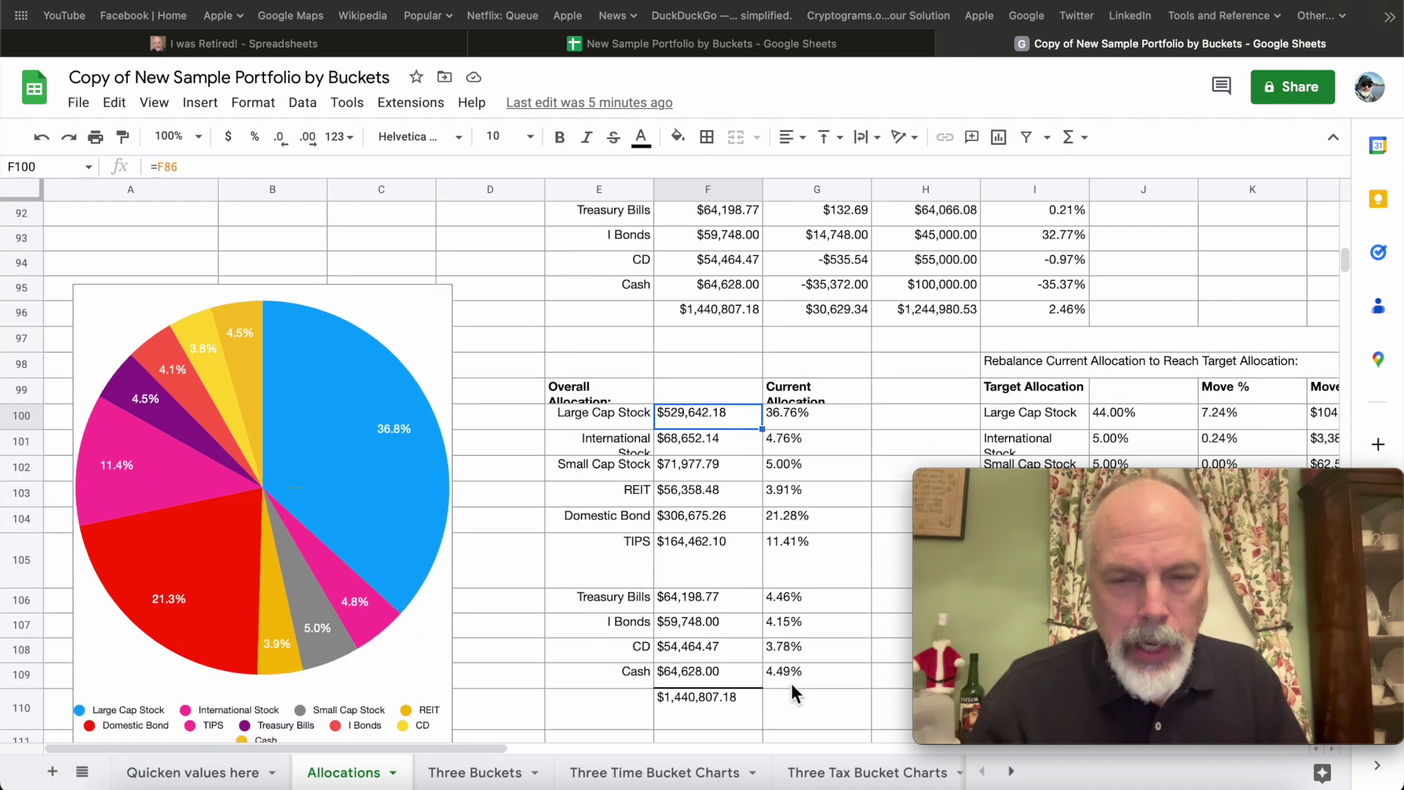
{"action": "scroll", "coordinate": [791, 684], "scroll_direction": "down", "scroll_amount": 3}
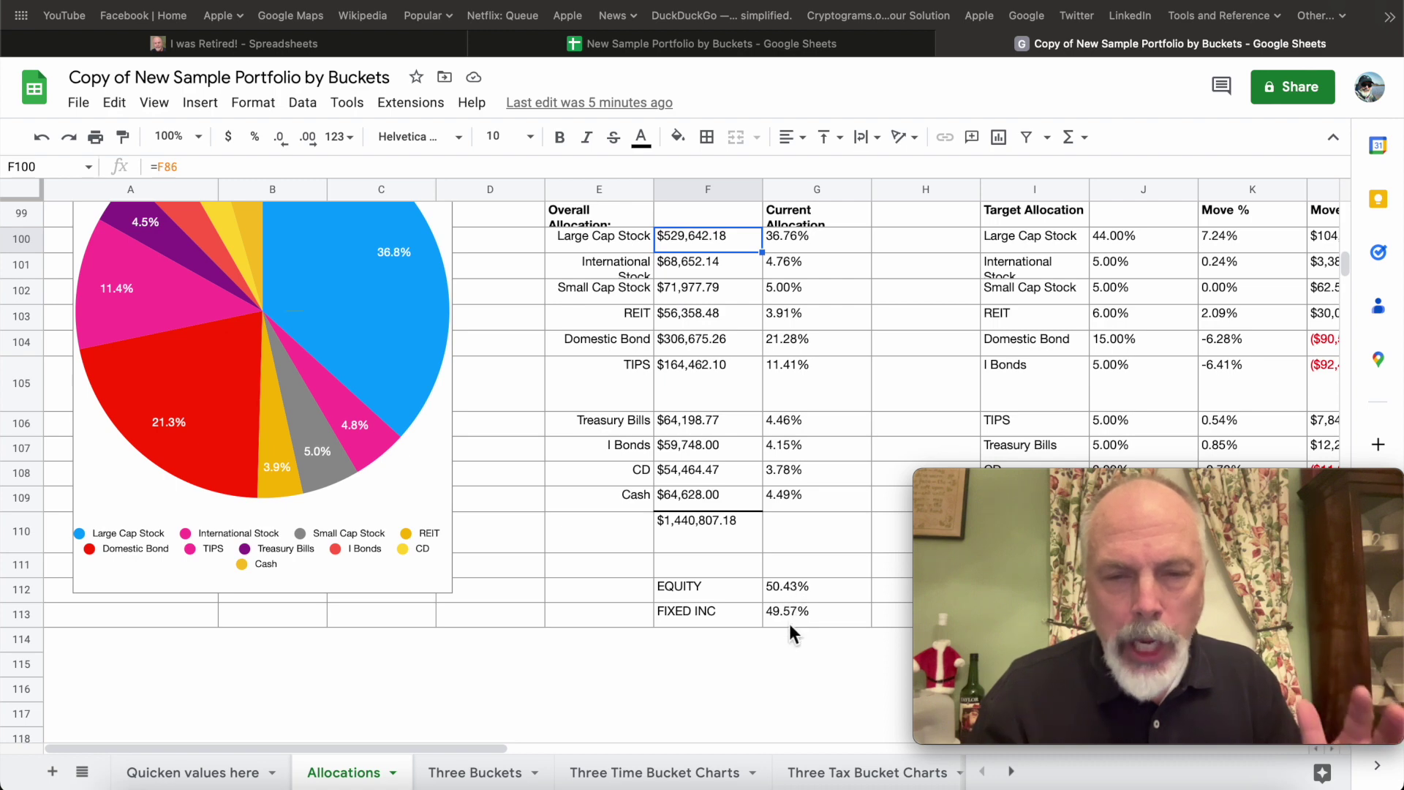
{"action": "scroll", "coordinate": [810, 613], "scroll_direction": "right", "scroll_amount": 5}
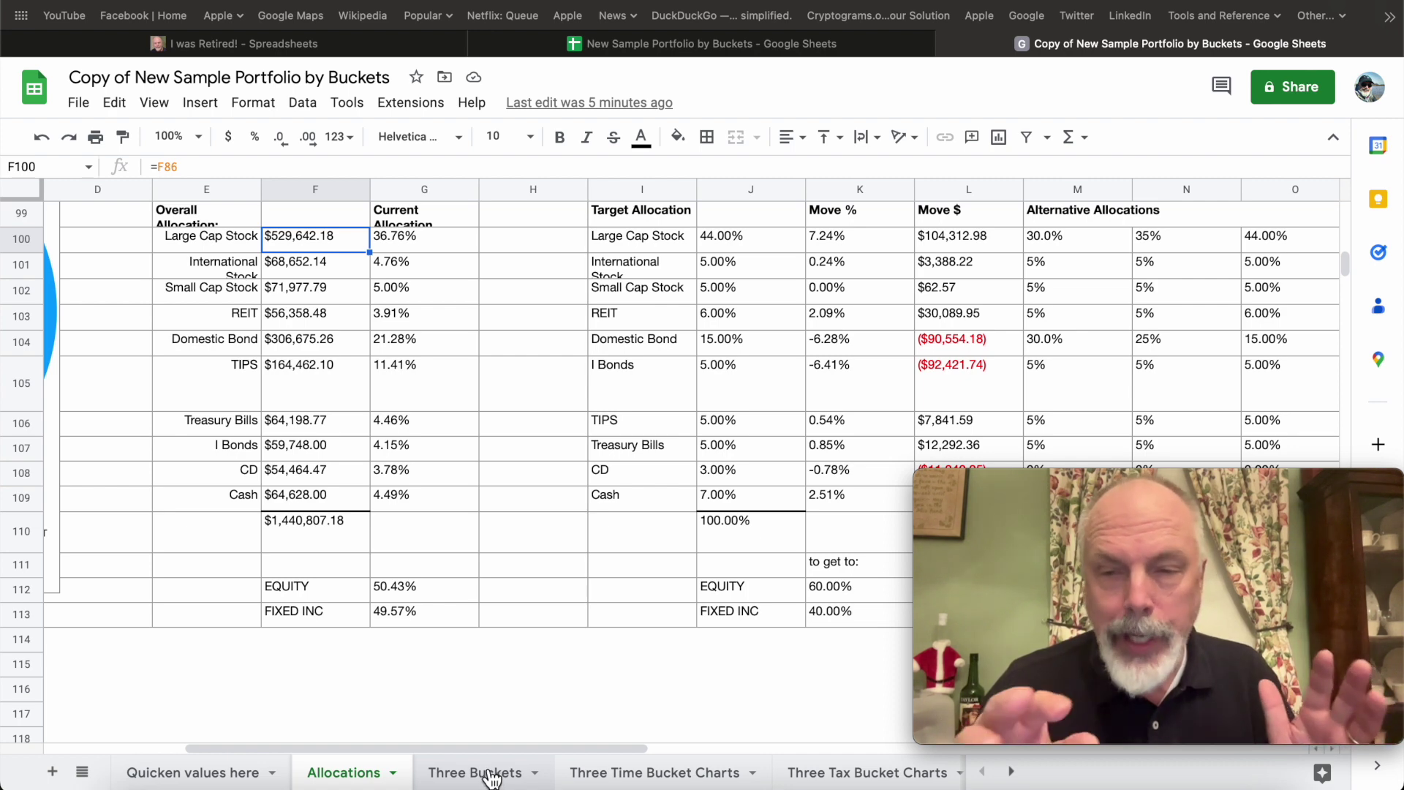
Show the Three Buckets sheet, pointing out its Time Bucket and Tax Bucket columns.
{"action": "left_click", "coordinate": [489, 776]}
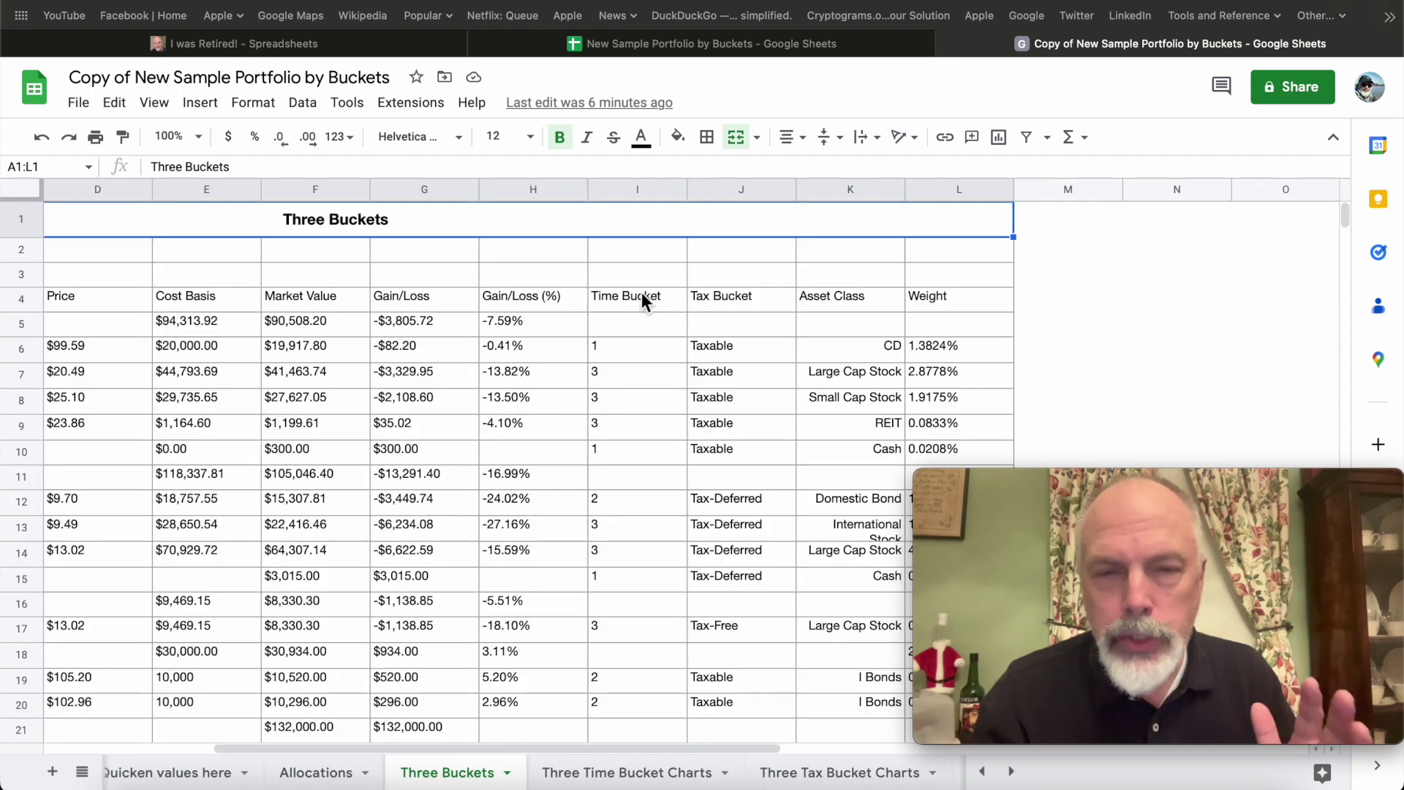
{"action": "left_click", "coordinate": [642, 293]}
{"action": "left_click", "coordinate": [720, 291]}
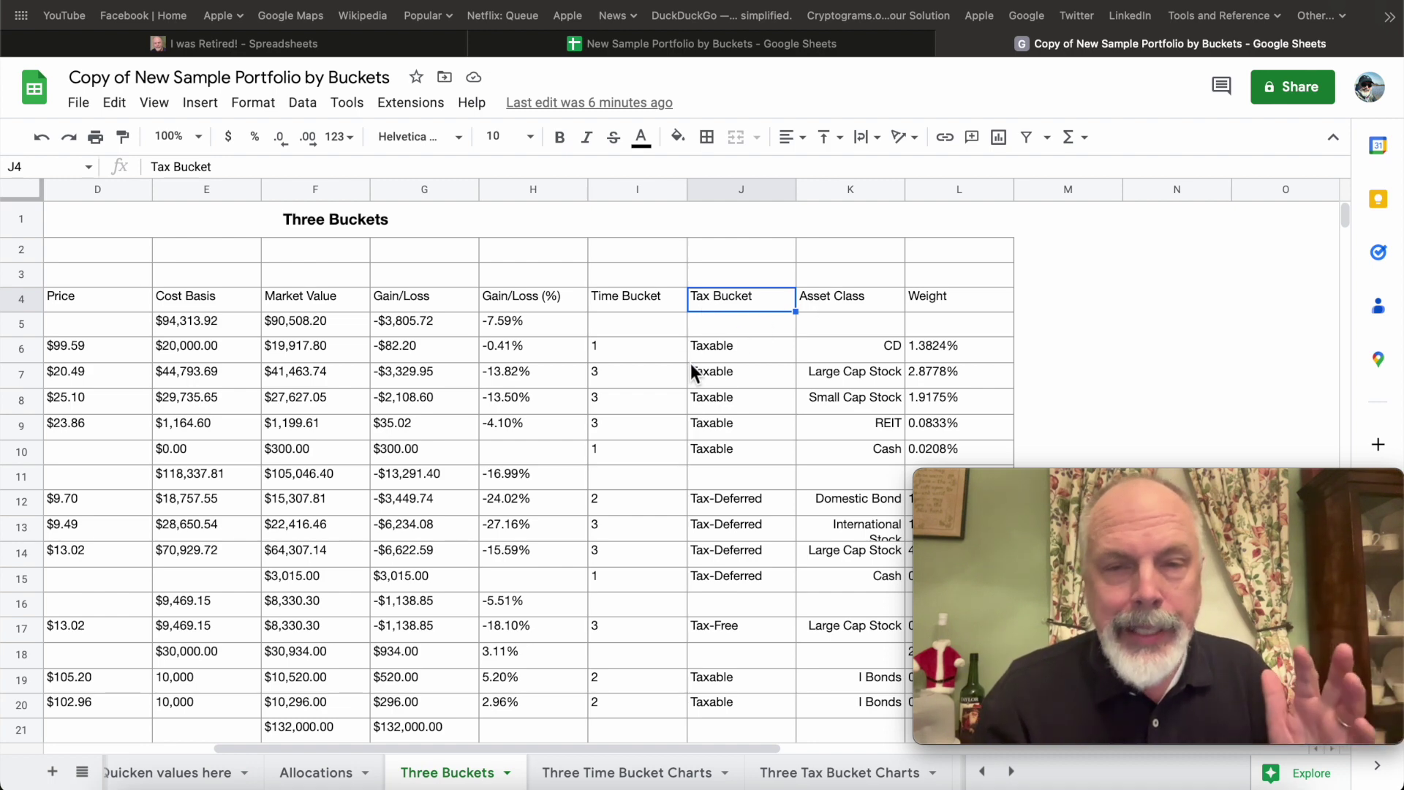
{"action": "scroll", "coordinate": [691, 365], "scroll_direction": "down", "scroll_amount": 2}
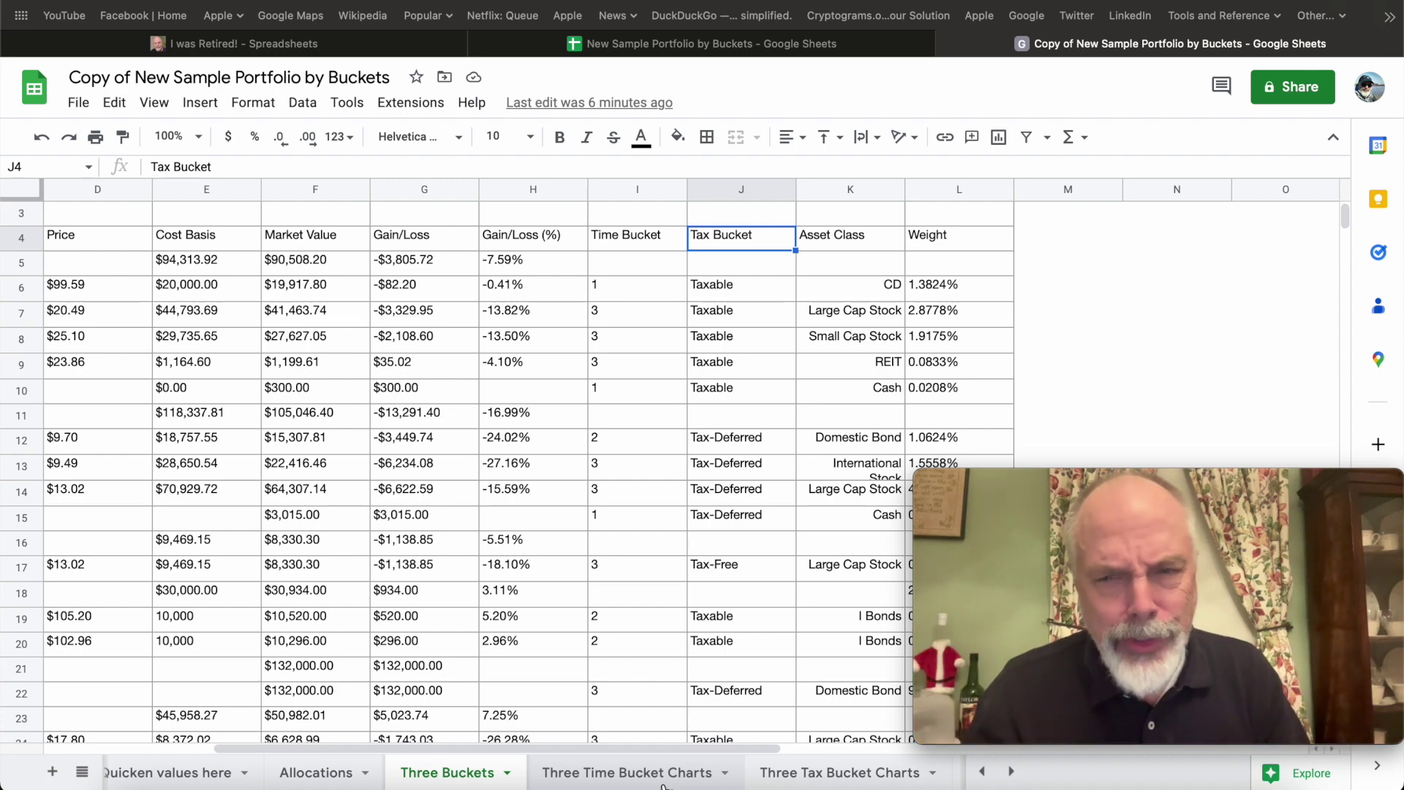
Scroll through the charts on the Three Time Bucket Charts sheet.
{"action": "left_click", "coordinate": [657, 780]}
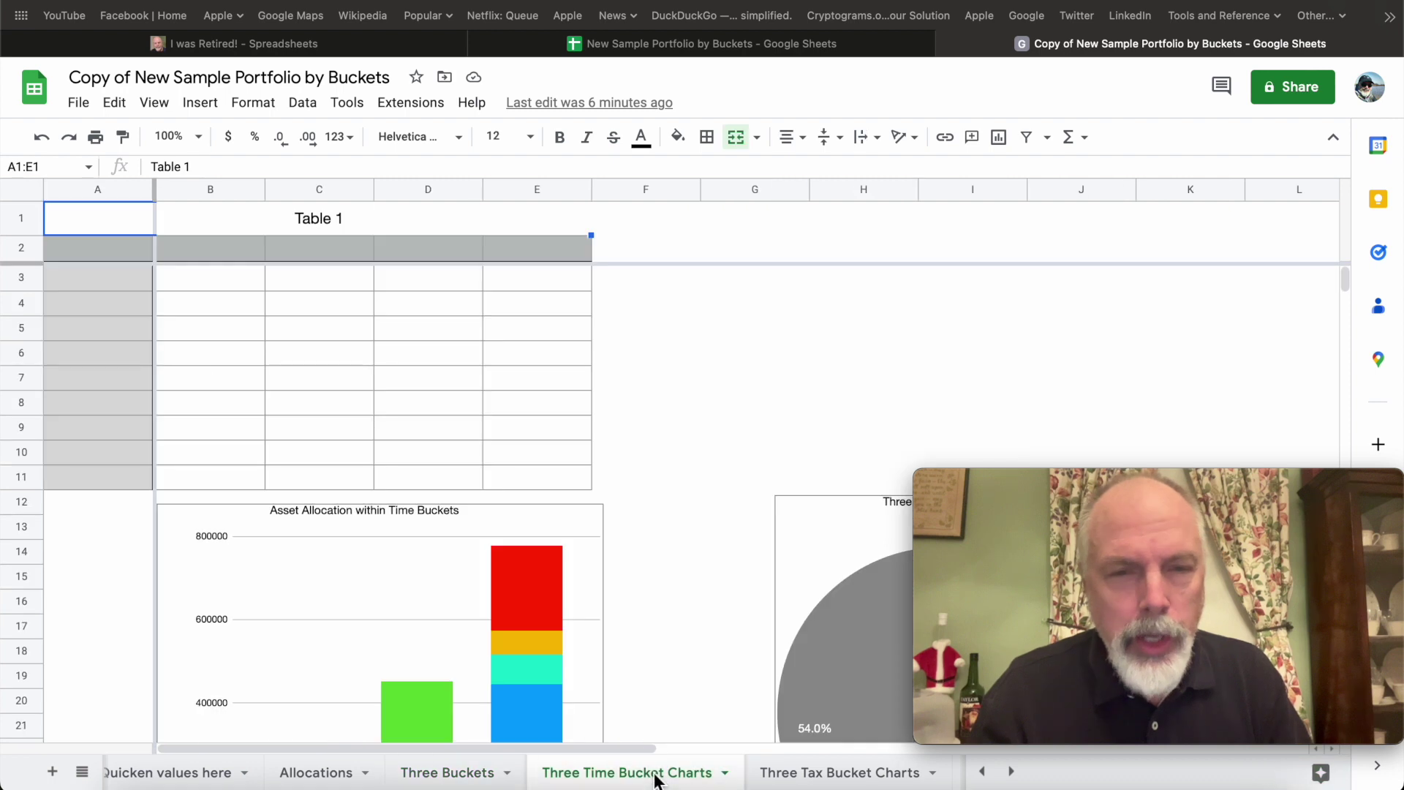
{"action": "scroll", "coordinate": [642, 701], "scroll_direction": "down", "scroll_amount": 3}
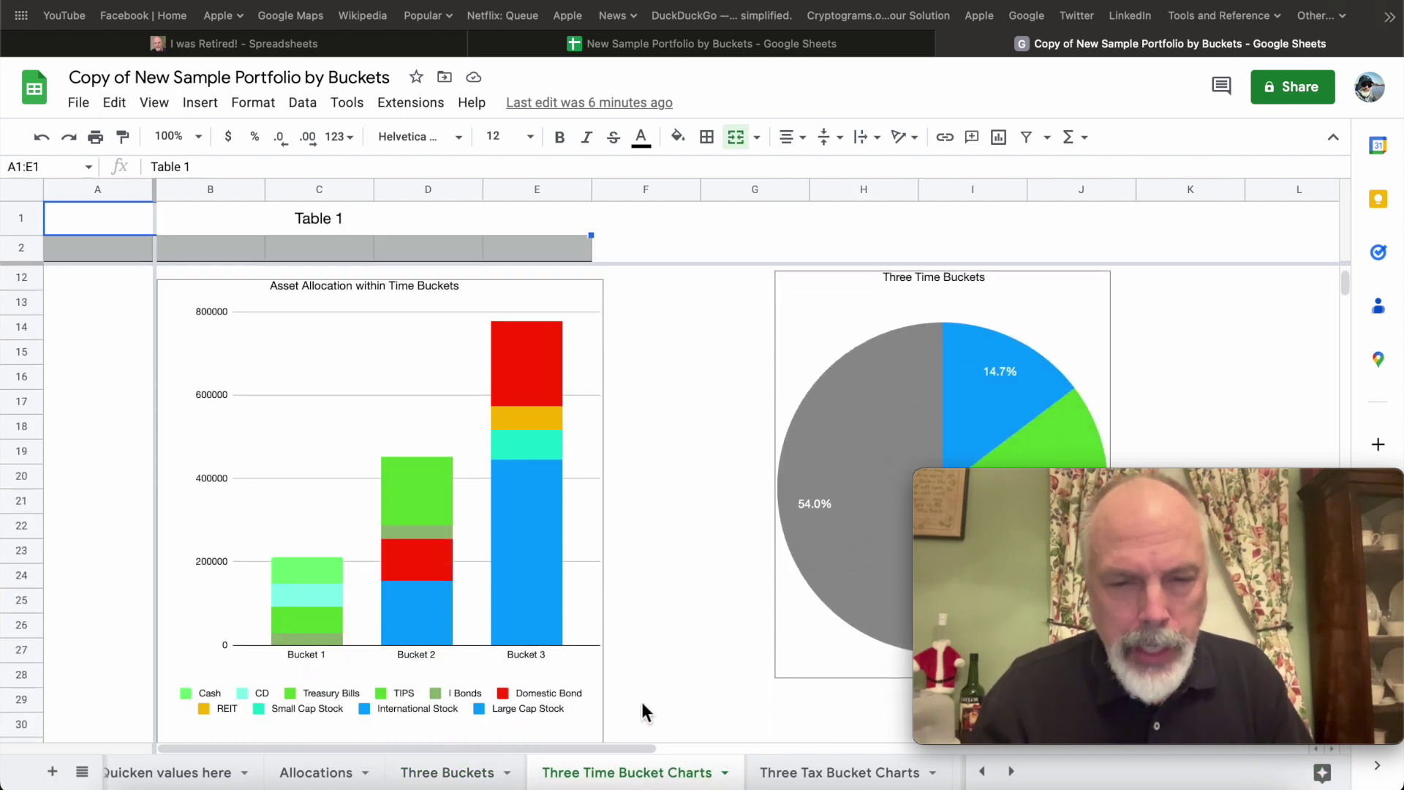
{"action": "scroll", "coordinate": [641, 701], "scroll_direction": "down", "scroll_amount": 1}
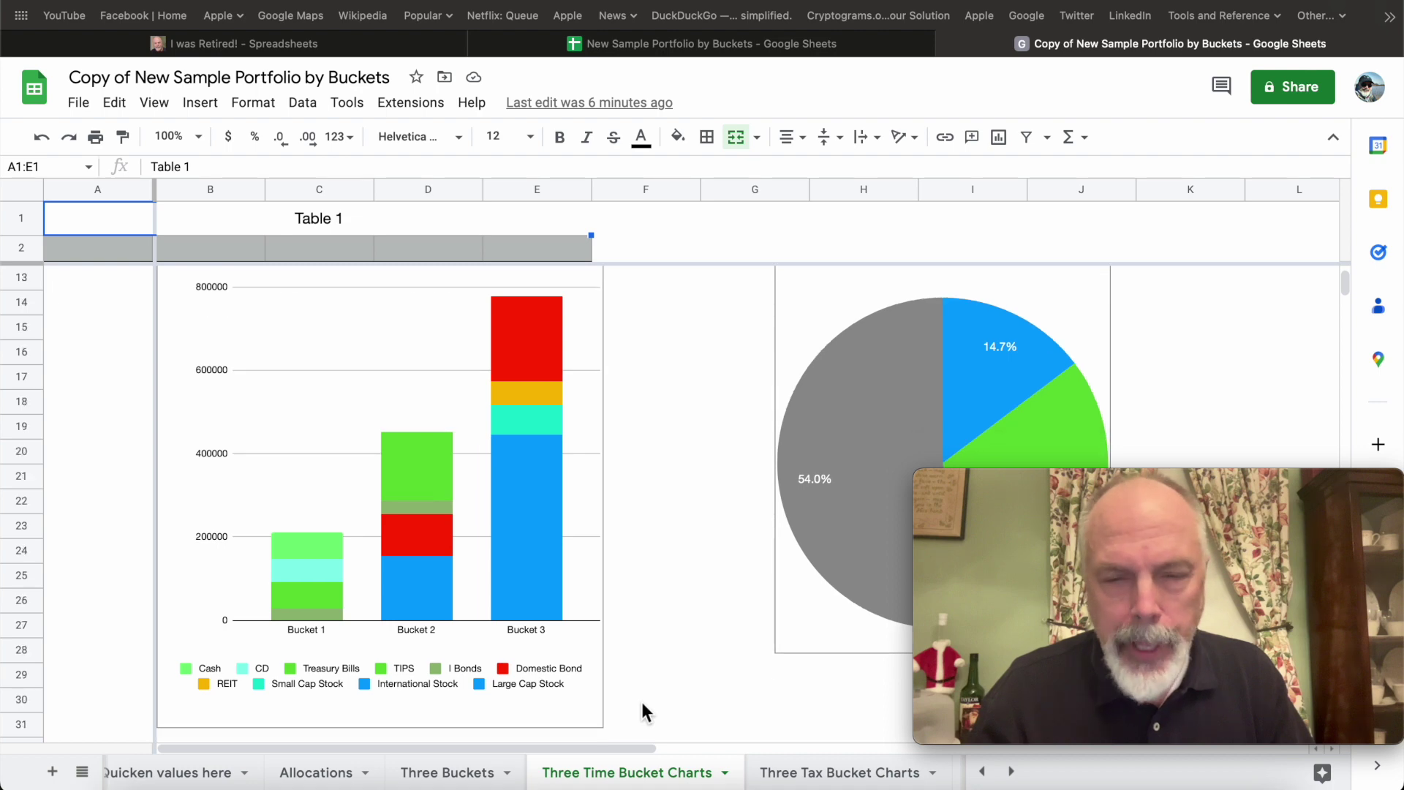
Review the Three Tax Bucket Charts sheet, then switch to the workbook in Apple Numbers.
{"action": "left_click", "coordinate": [781, 769]}
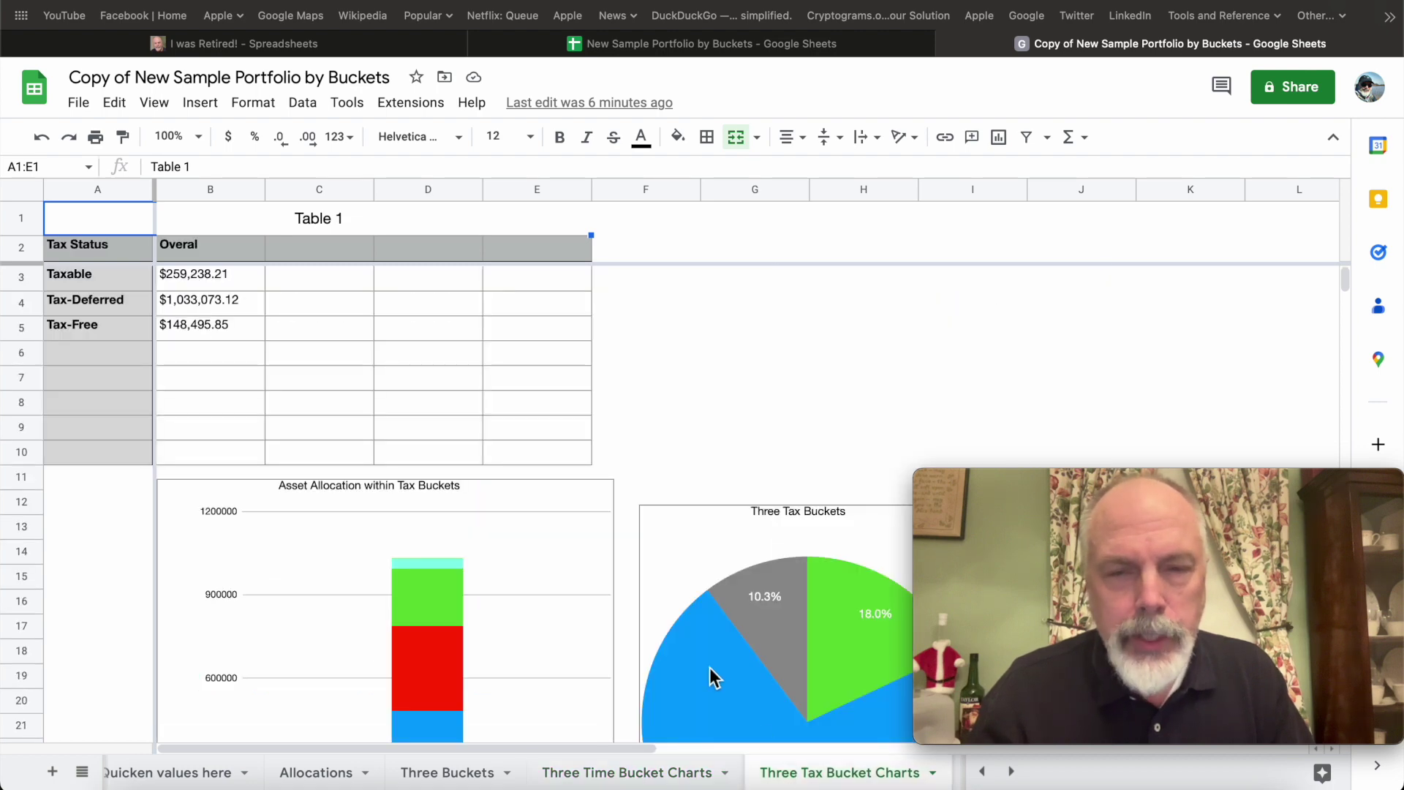
{"action": "scroll", "coordinate": [710, 677], "scroll_direction": "down", "scroll_amount": 1}
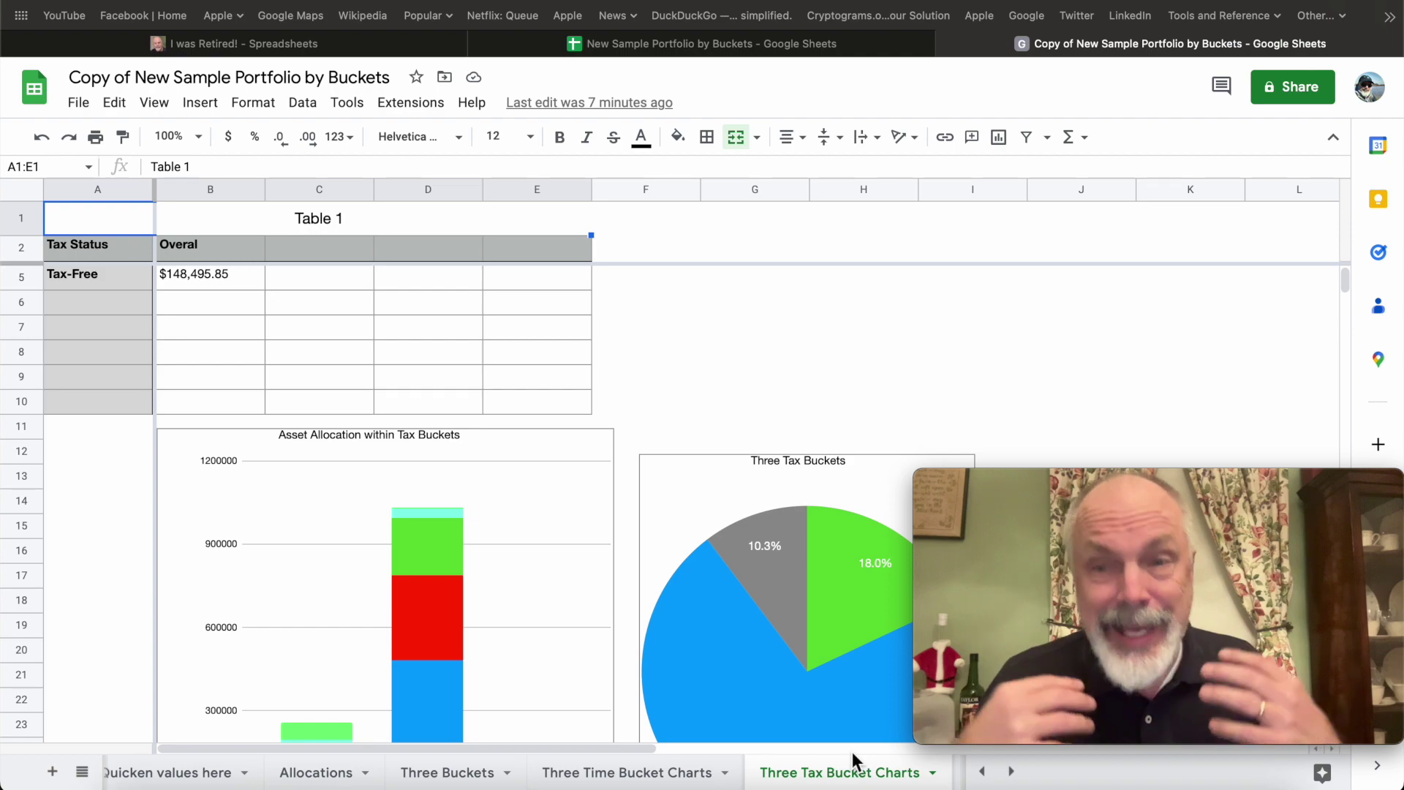
{"action": "key", "text": "super+Tab"}
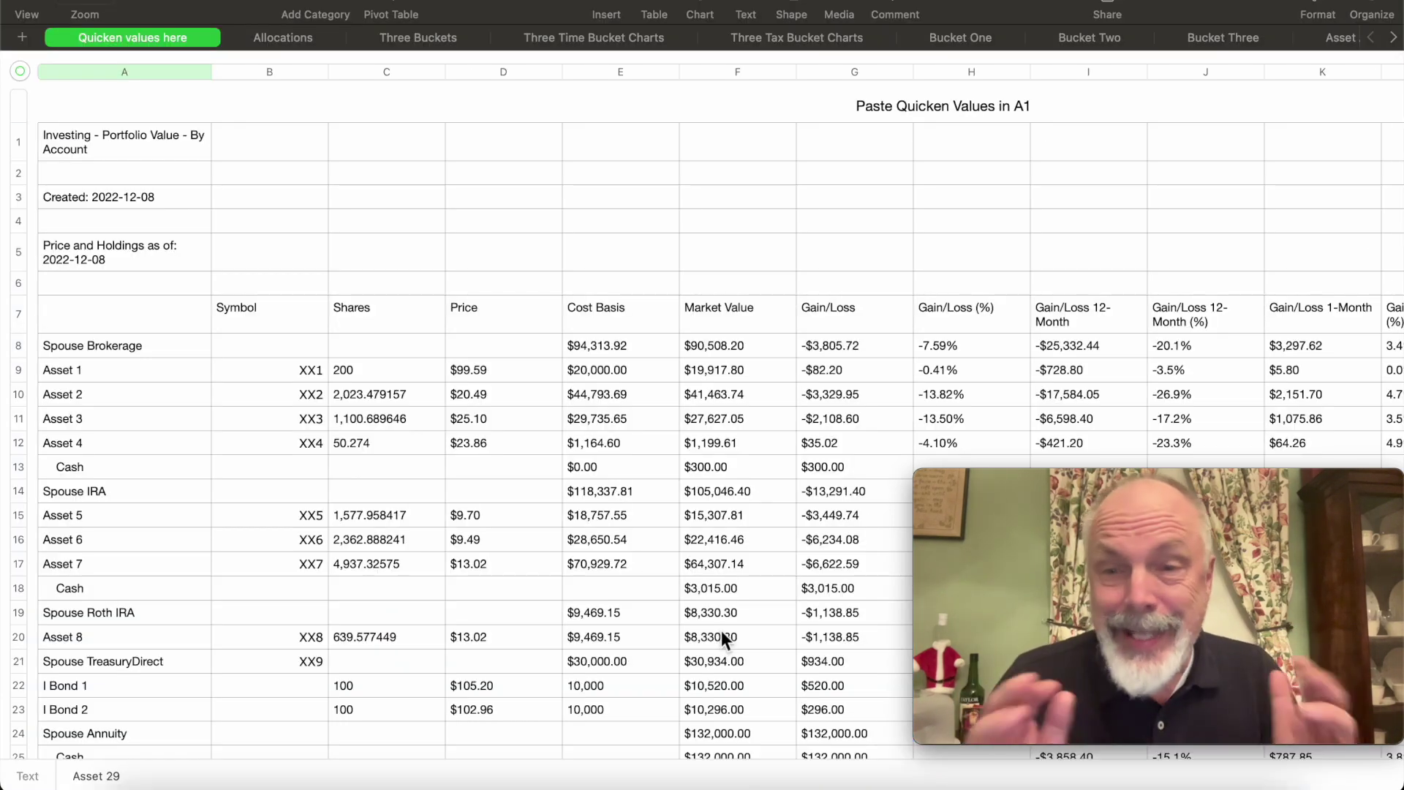
Scroll the Quicken values sheet, then show Allocations down to its asset-class pie chart.
{"action": "scroll", "coordinate": [721, 633], "scroll_direction": "down", "scroll_amount": 5}
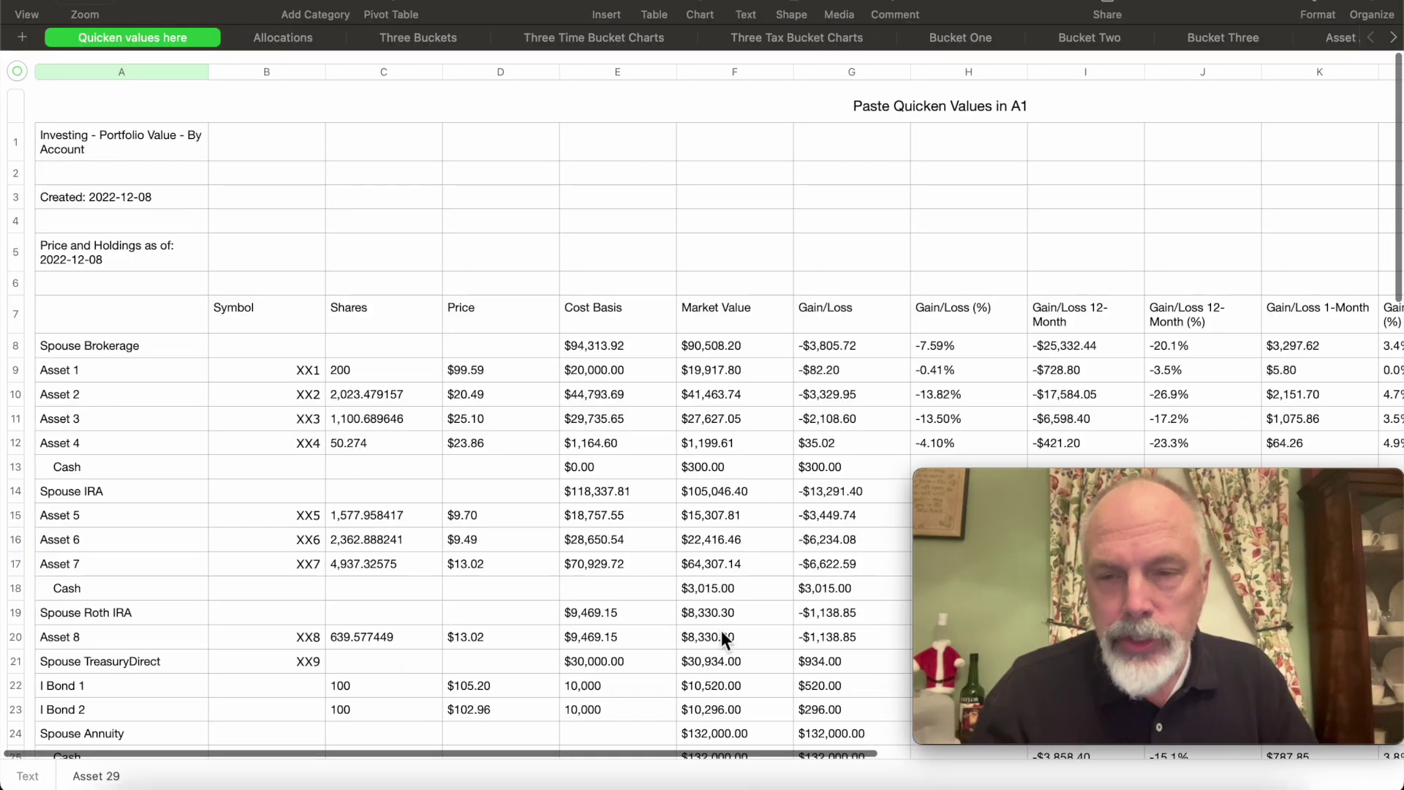
{"action": "scroll", "coordinate": [721, 630], "scroll_direction": "down", "scroll_amount": 7}
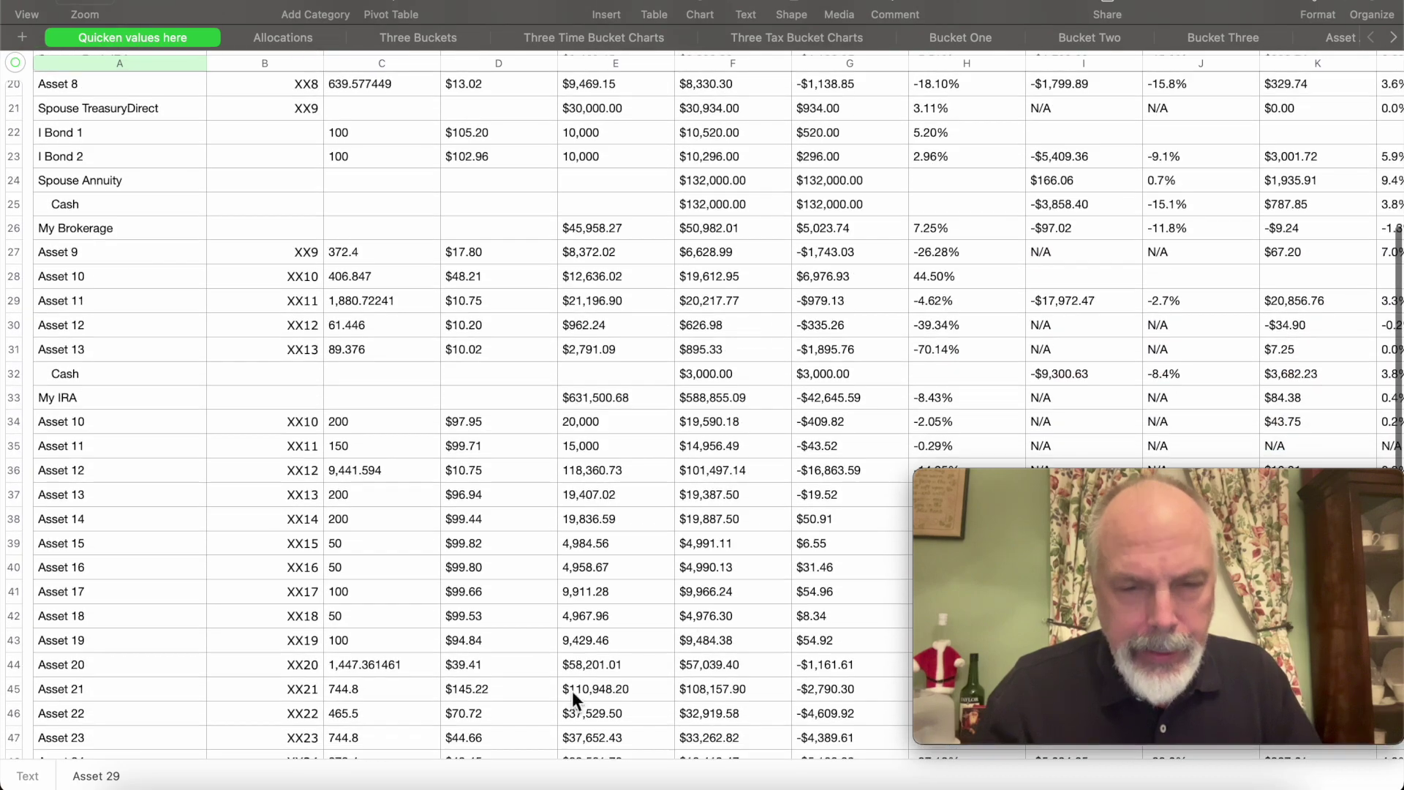
{"action": "scroll", "coordinate": [554, 677], "scroll_direction": "up", "scroll_amount": 4}
{"action": "scroll", "coordinate": [554, 676], "scroll_direction": "up", "scroll_amount": 6}
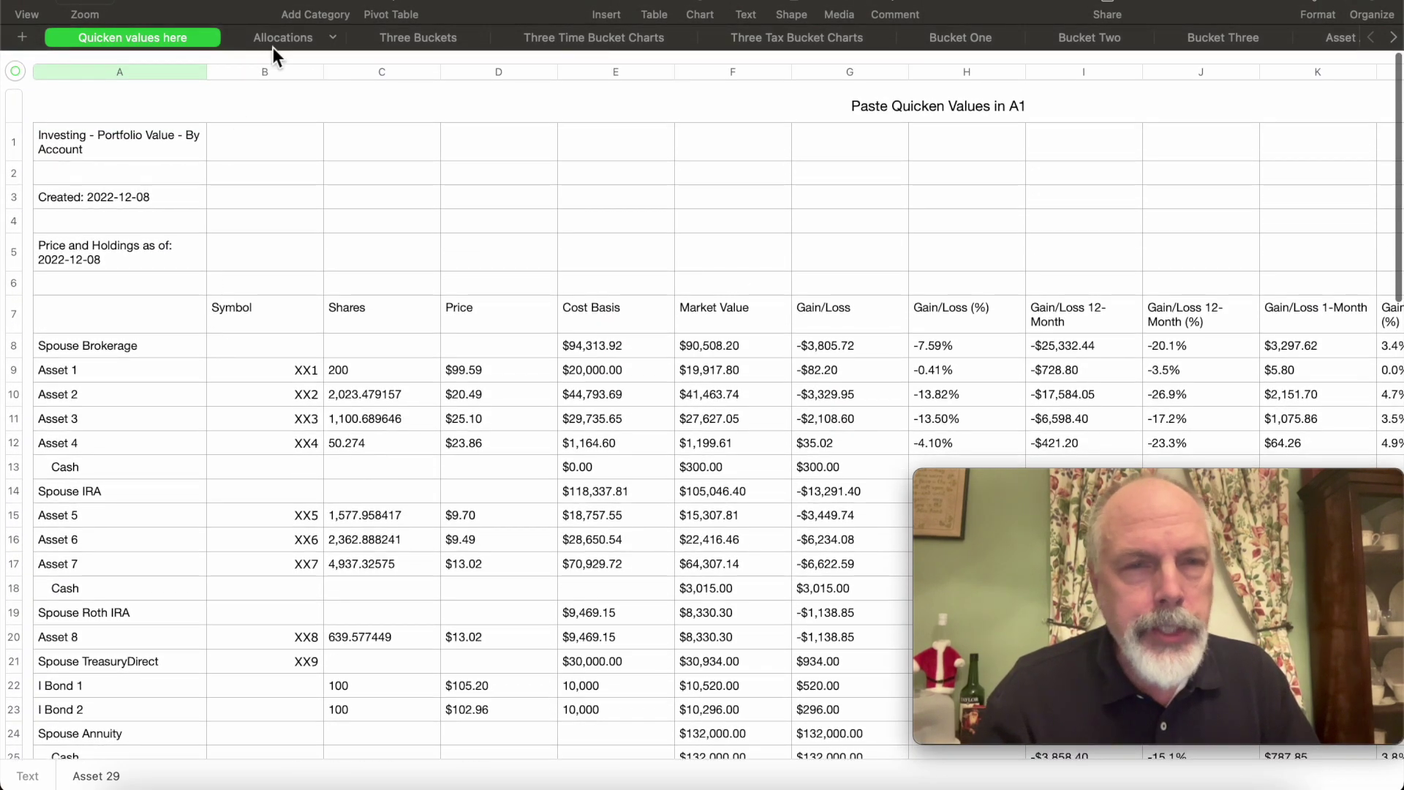
{"action": "left_click", "coordinate": [291, 41]}
{"action": "scroll", "coordinate": [260, 311], "scroll_direction": "down", "scroll_amount": 10}
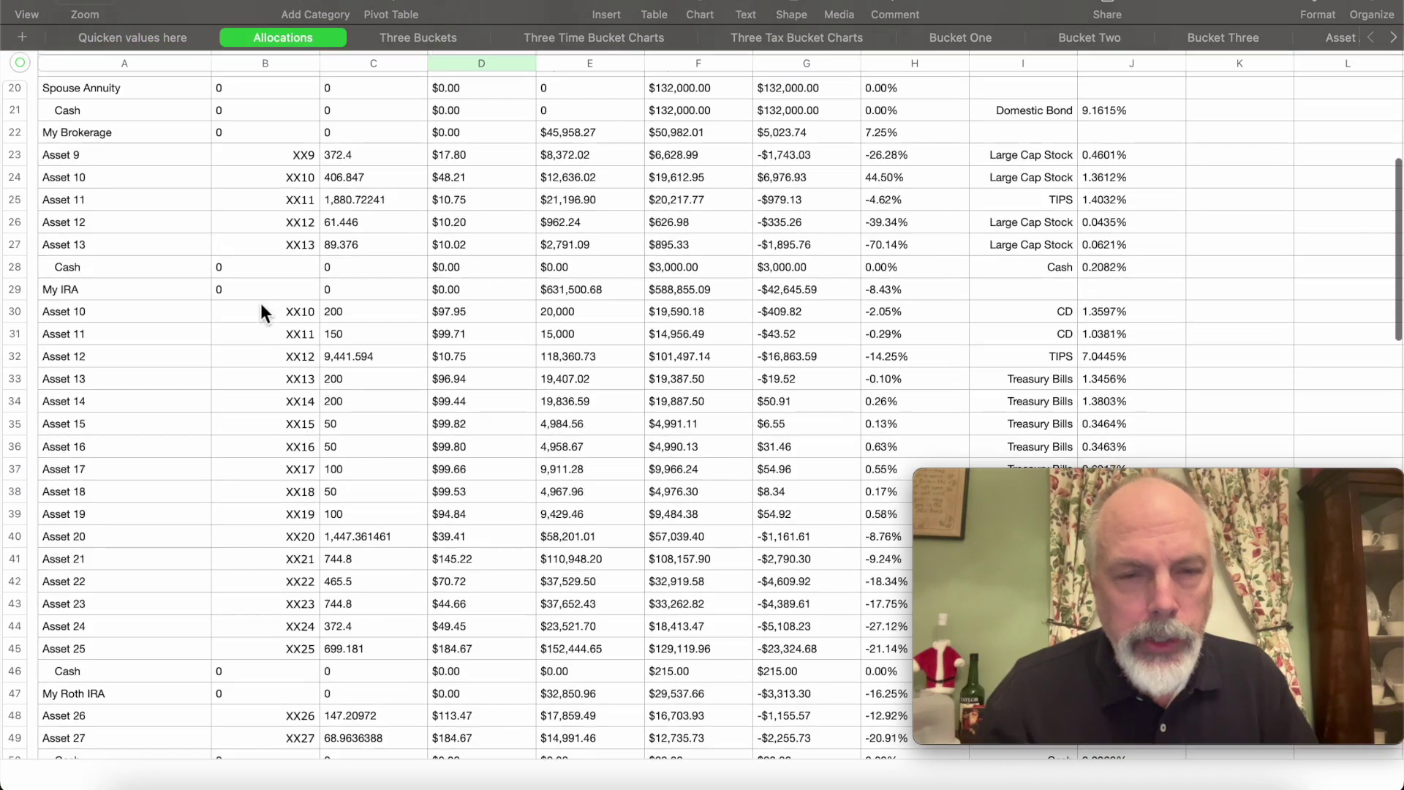
{"action": "scroll", "coordinate": [261, 306], "scroll_direction": "down", "scroll_amount": 10}
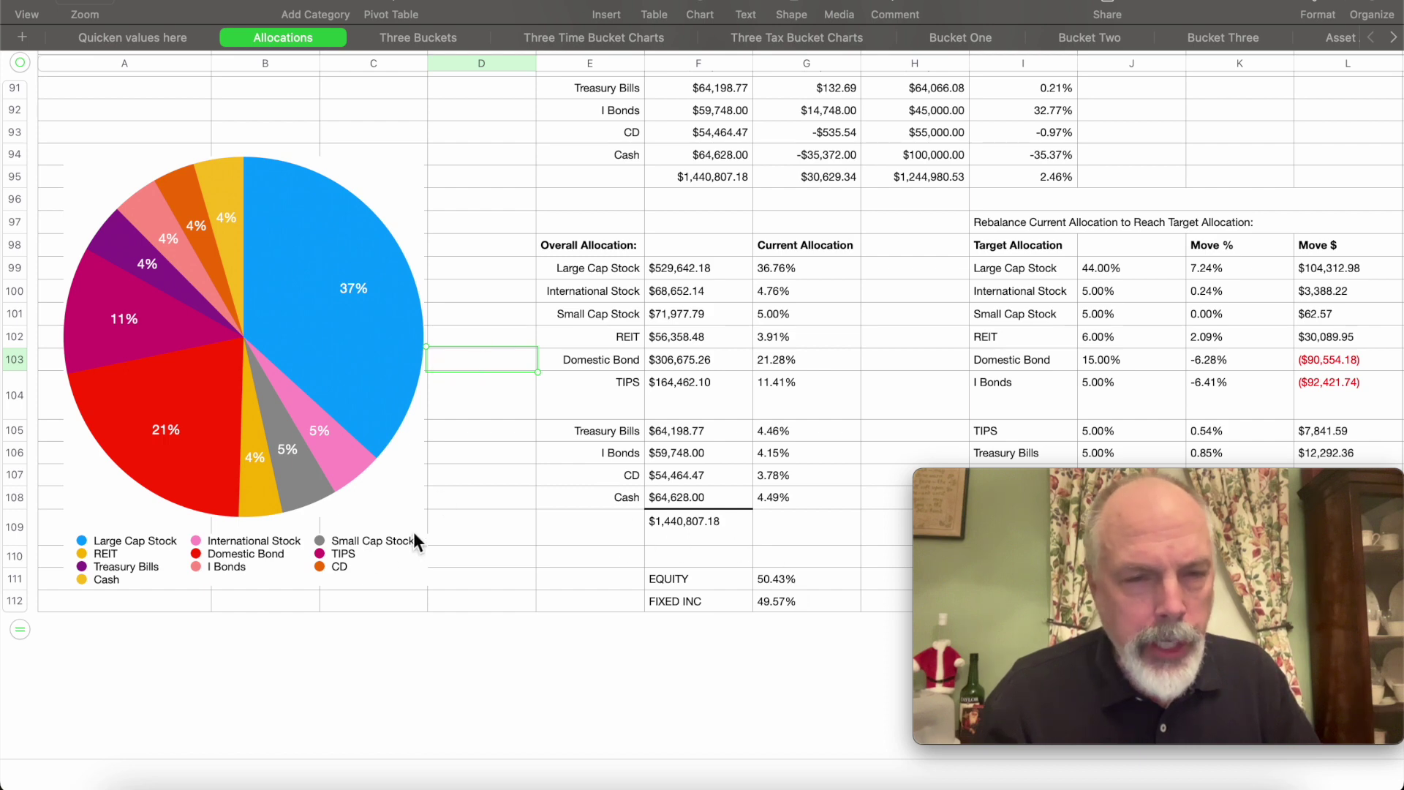
{"action": "scroll", "coordinate": [539, 372], "scroll_direction": "up", "scroll_amount": 3}
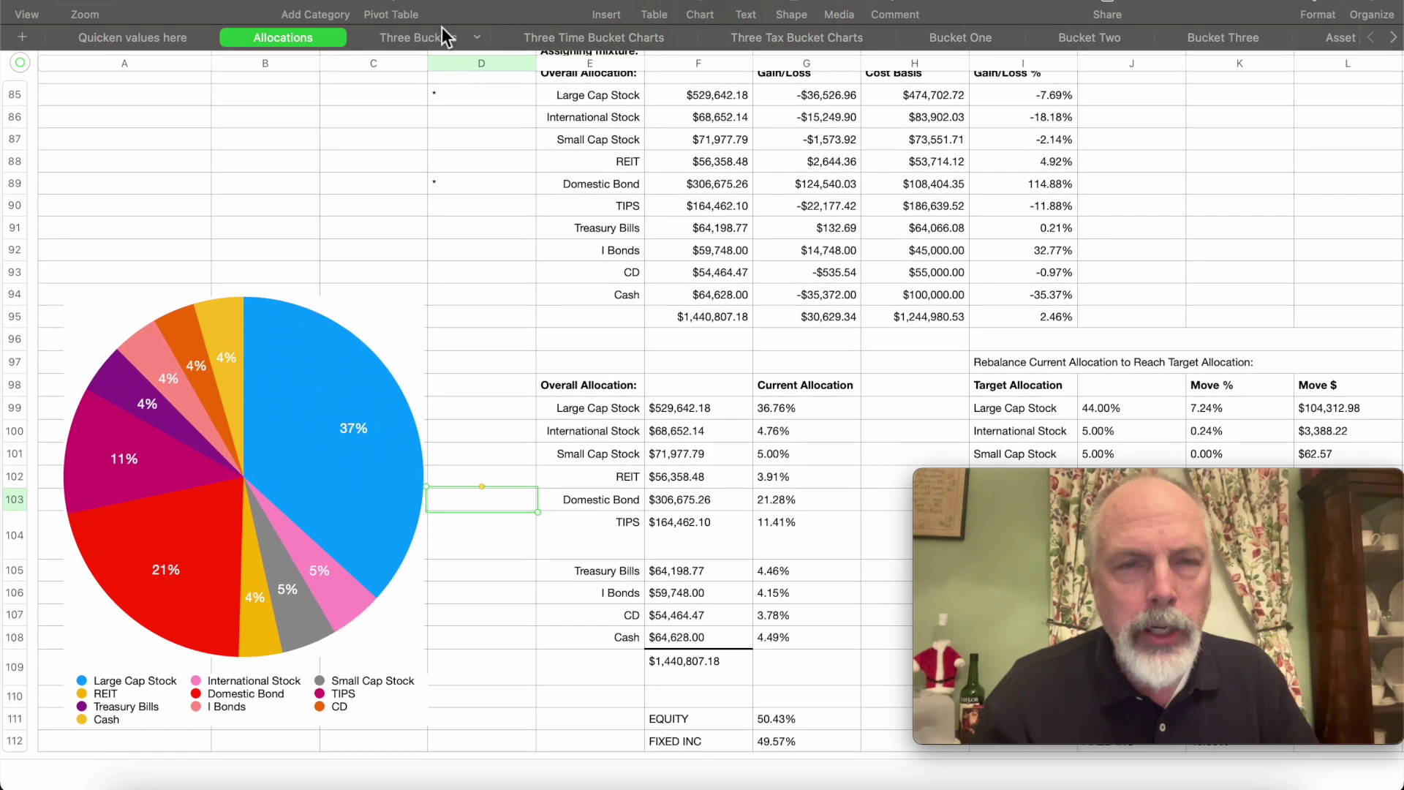
Scroll Three Buckets to the Time Buckets block and reveal C91's formula, C82 minus C90.
{"action": "left_click", "coordinate": [442, 36]}
{"action": "scroll", "coordinate": [448, 152], "scroll_direction": "down", "scroll_amount": 2}
{"action": "scroll", "coordinate": [447, 151], "scroll_direction": "right", "scroll_amount": 2}
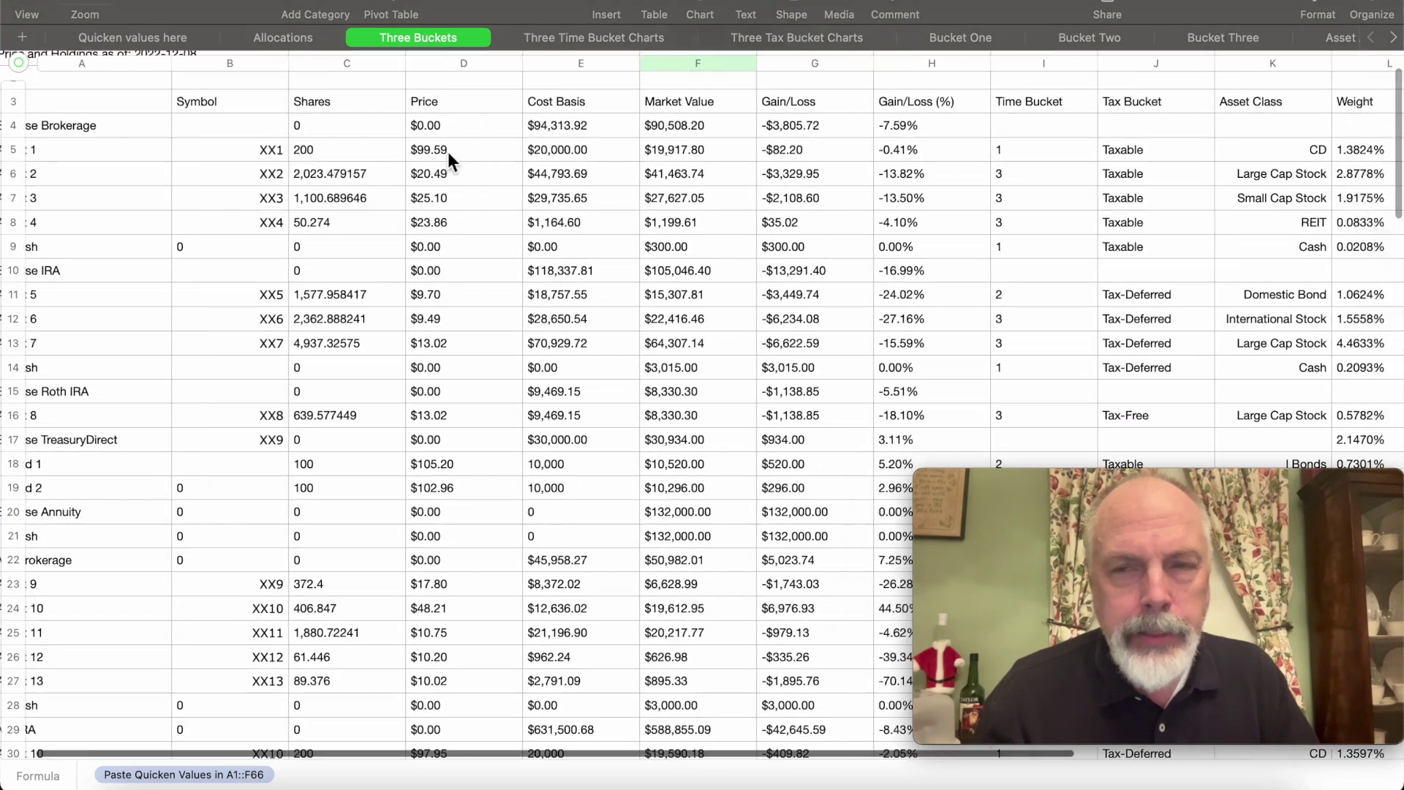
{"action": "scroll", "coordinate": [448, 151], "scroll_direction": "down", "scroll_amount": 2}
{"action": "scroll", "coordinate": [447, 152], "scroll_direction": "right", "scroll_amount": 1}
{"action": "scroll", "coordinate": [448, 159], "scroll_direction": "down", "scroll_amount": 15}
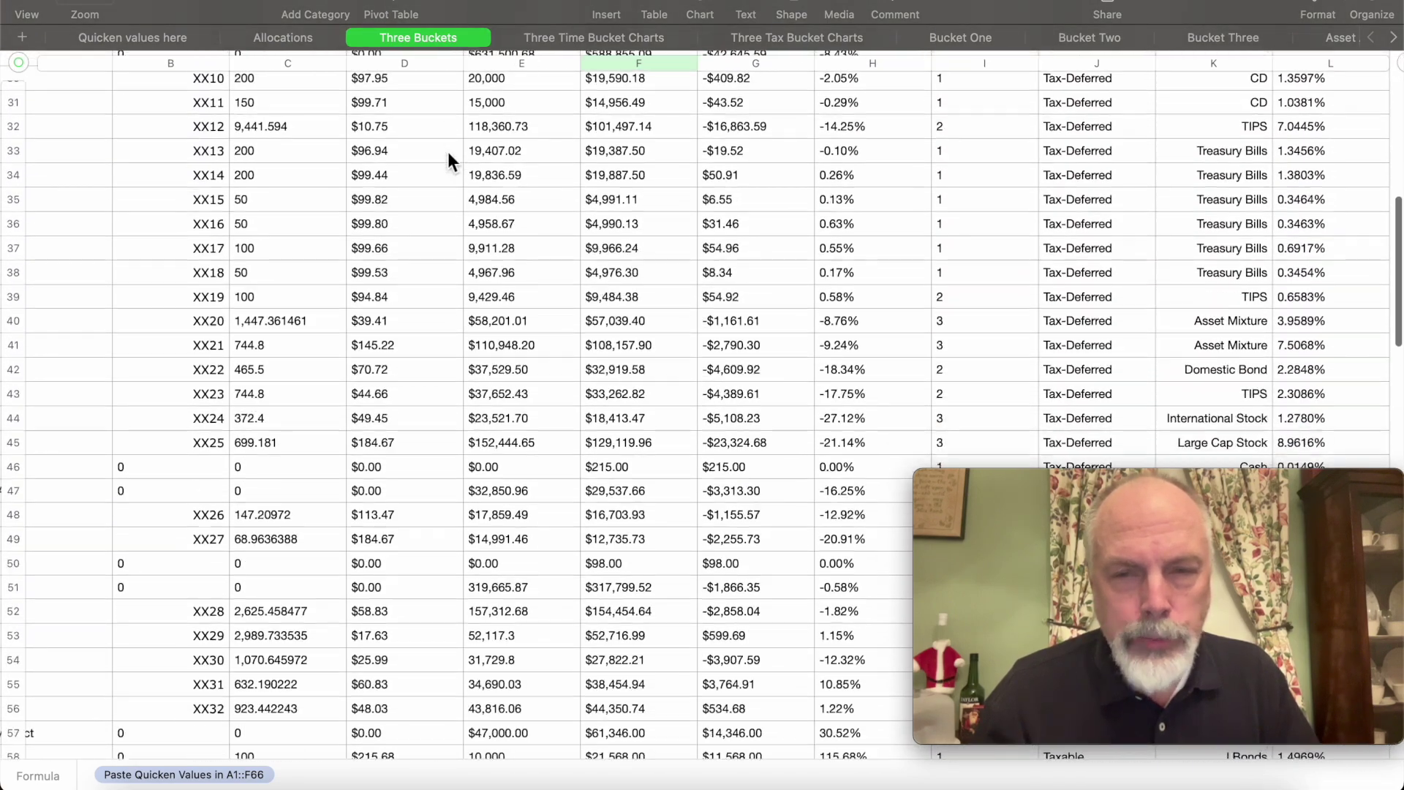
{"action": "scroll", "coordinate": [449, 155], "scroll_direction": "down", "scroll_amount": 10}
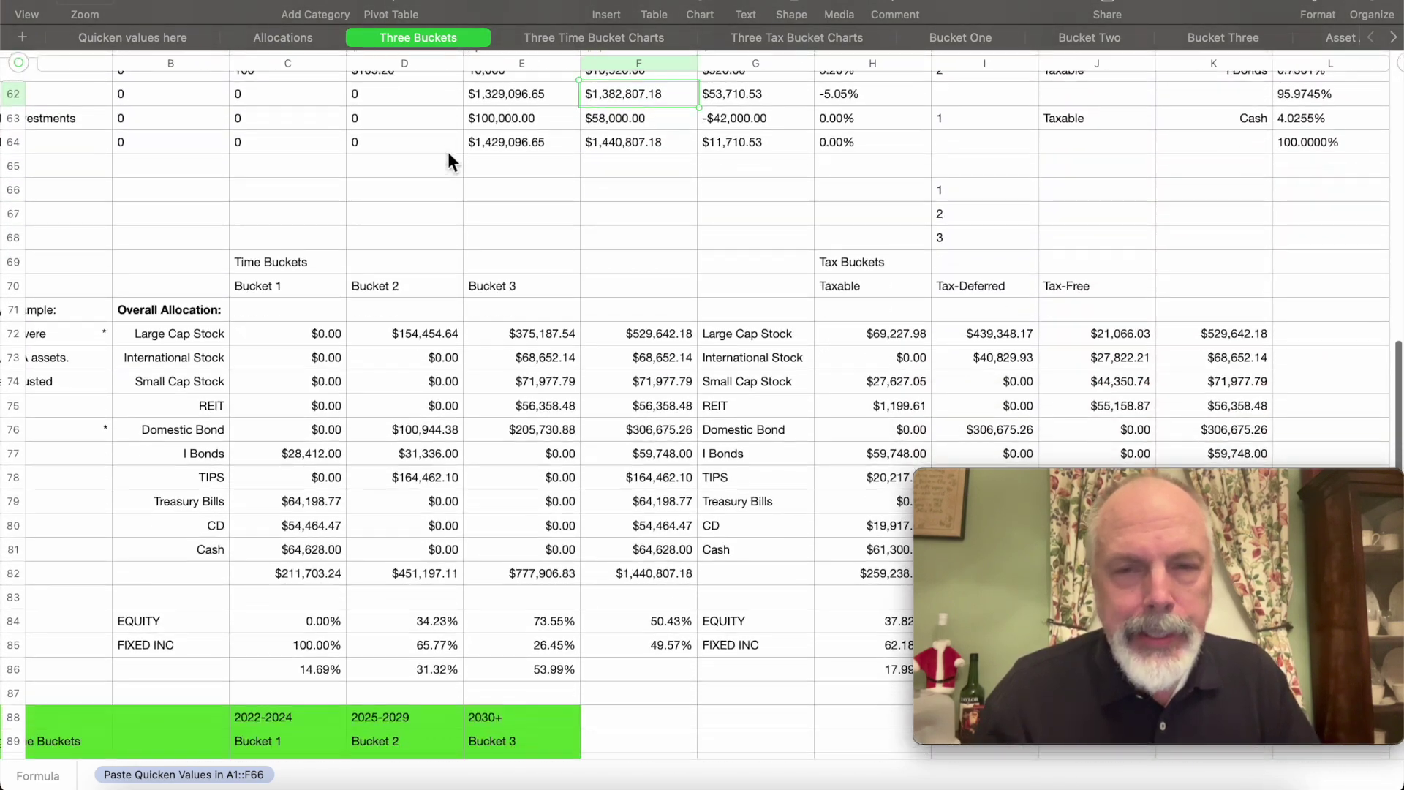
{"action": "scroll", "coordinate": [448, 152], "scroll_direction": "down", "scroll_amount": 1}
{"action": "scroll", "coordinate": [448, 151], "scroll_direction": "left", "scroll_amount": 1}
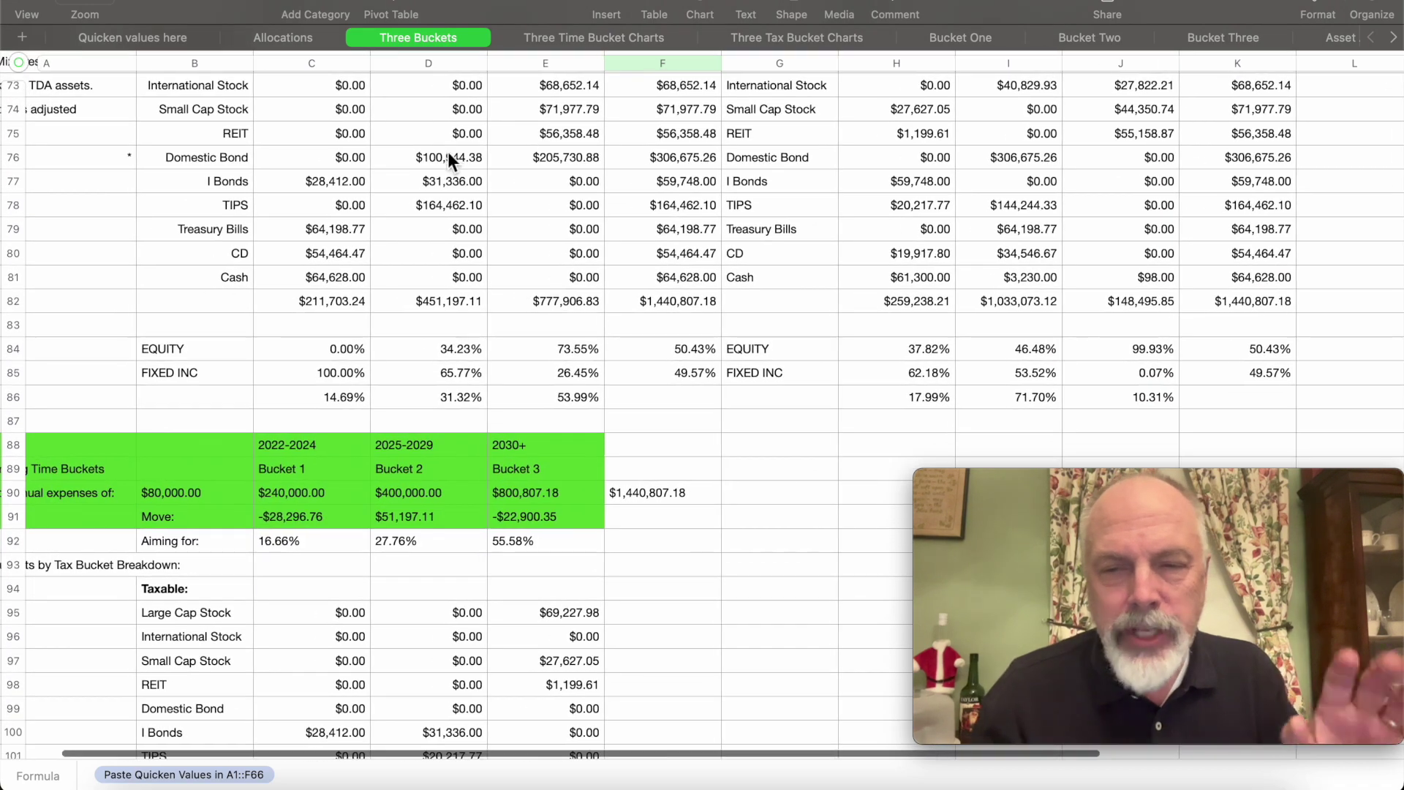
{"action": "double_click", "coordinate": [295, 520]}
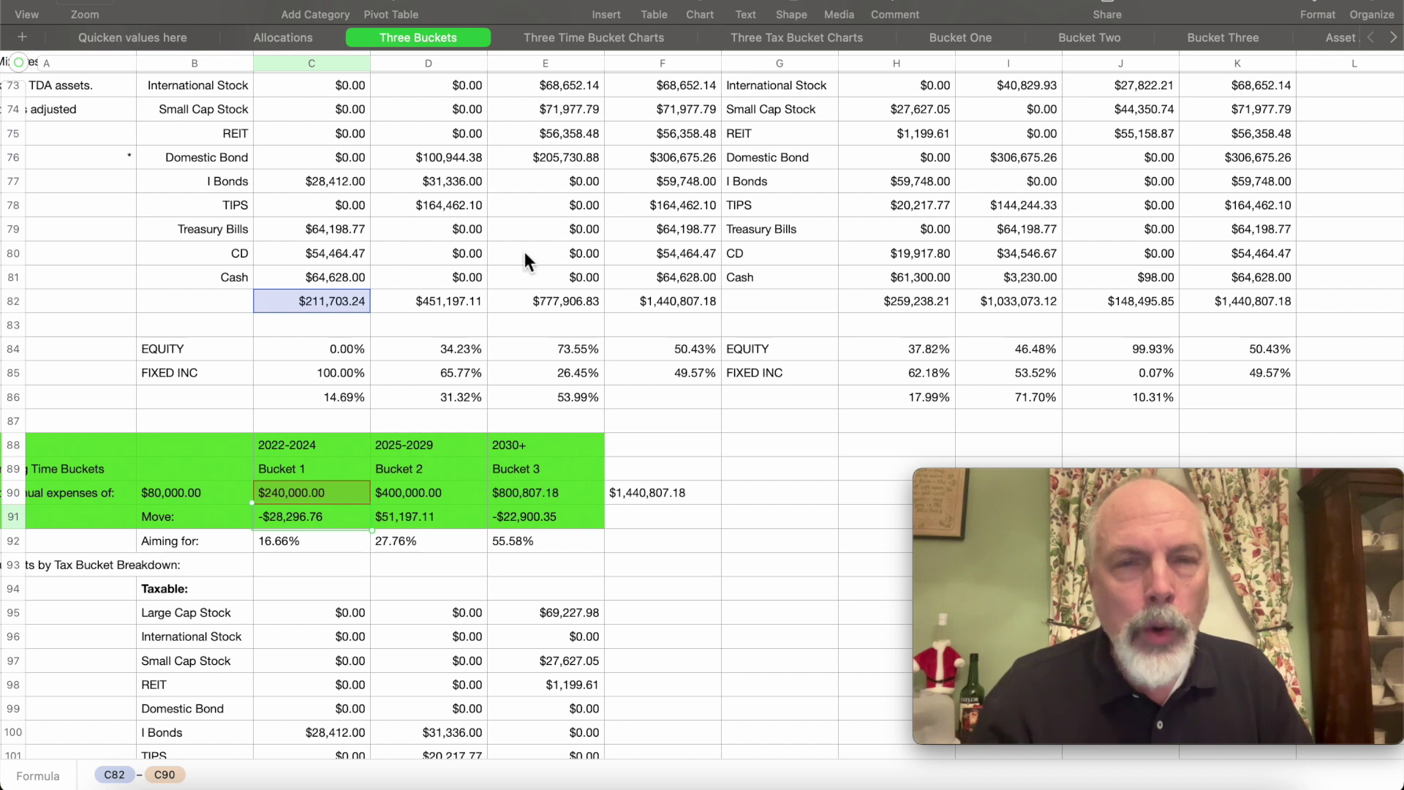
{"action": "left_click", "coordinate": [301, 39]}
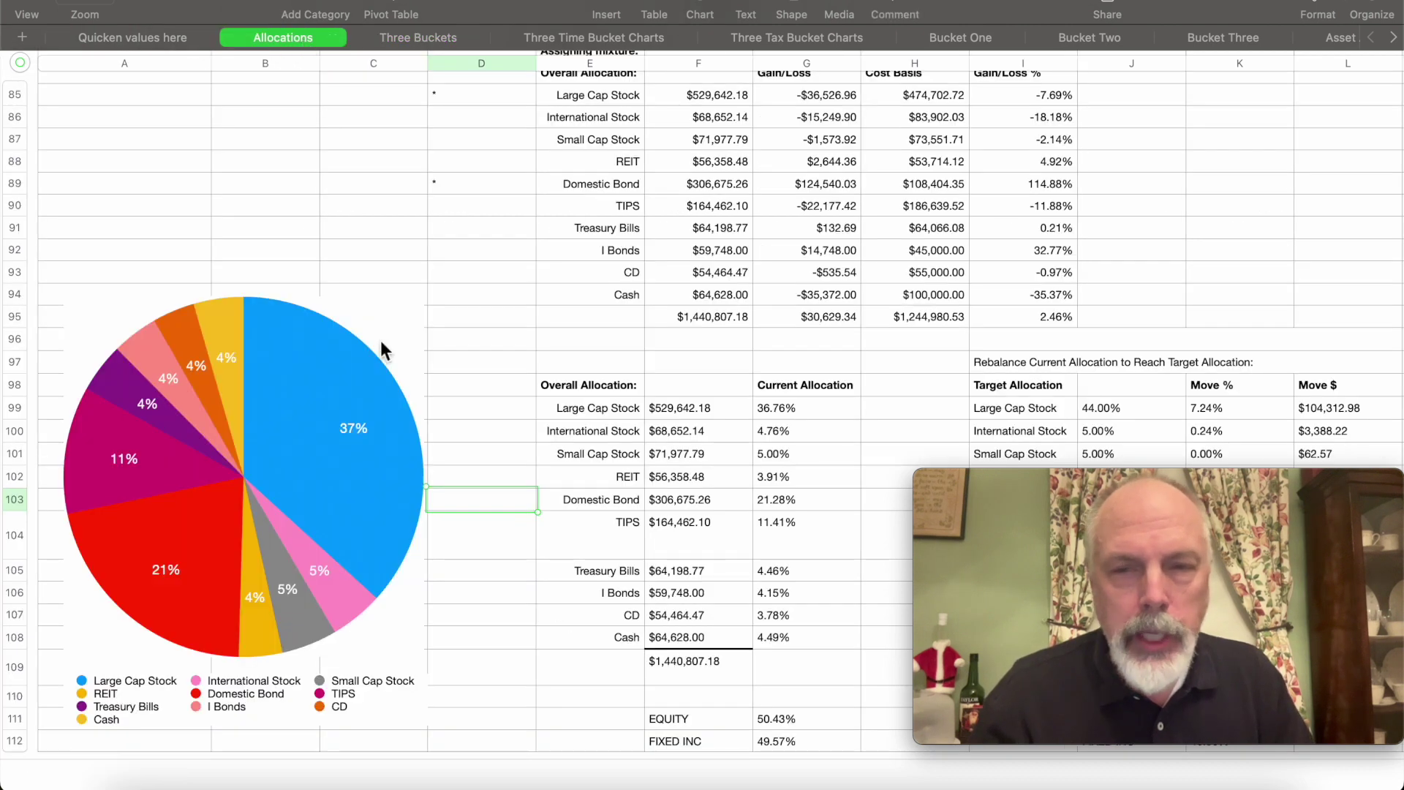
Scroll right to the CAGR Calculator showing 4.81% over 6.69 years.
{"action": "scroll", "coordinate": [617, 521], "scroll_direction": "right", "scroll_amount": 10}
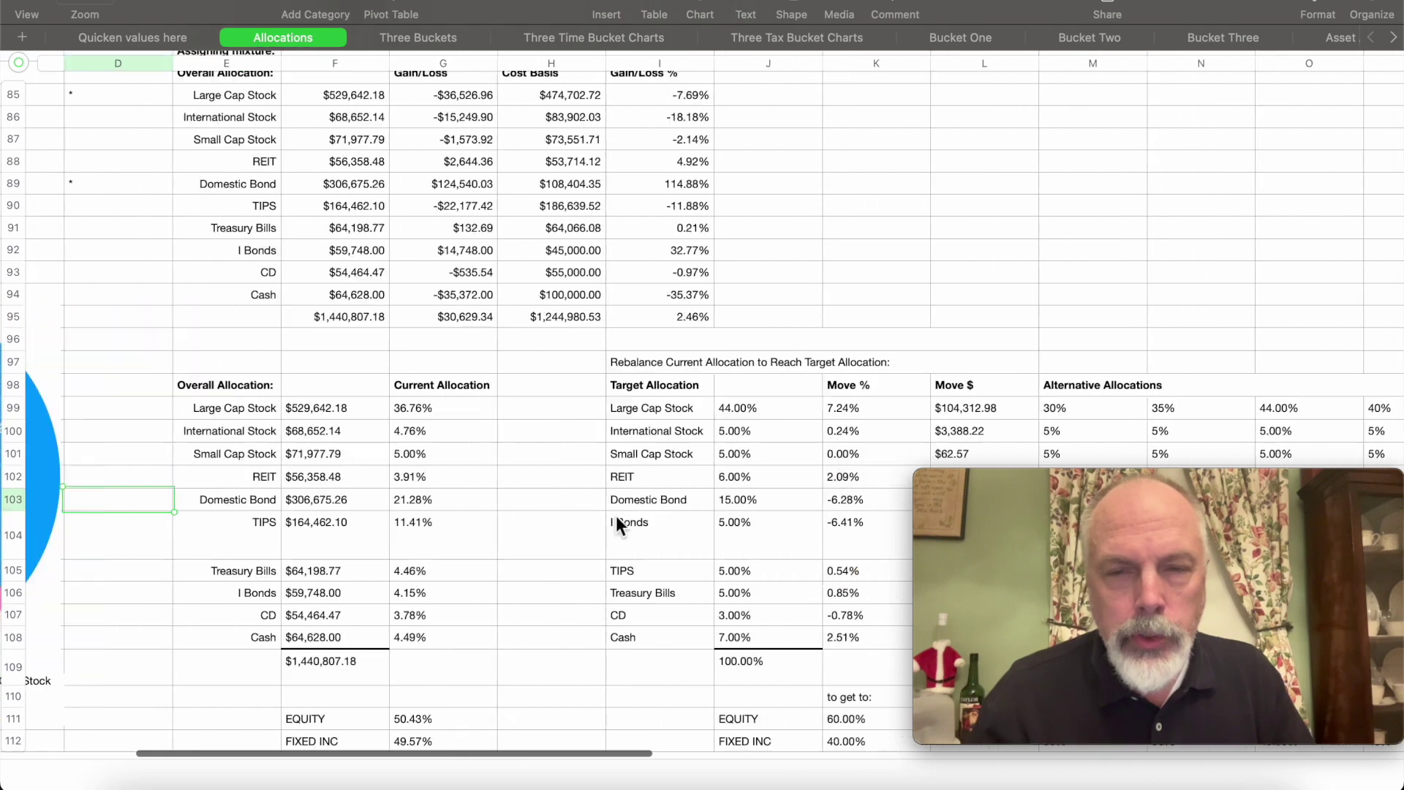
{"action": "scroll", "coordinate": [615, 515], "scroll_direction": "right", "scroll_amount": 10}
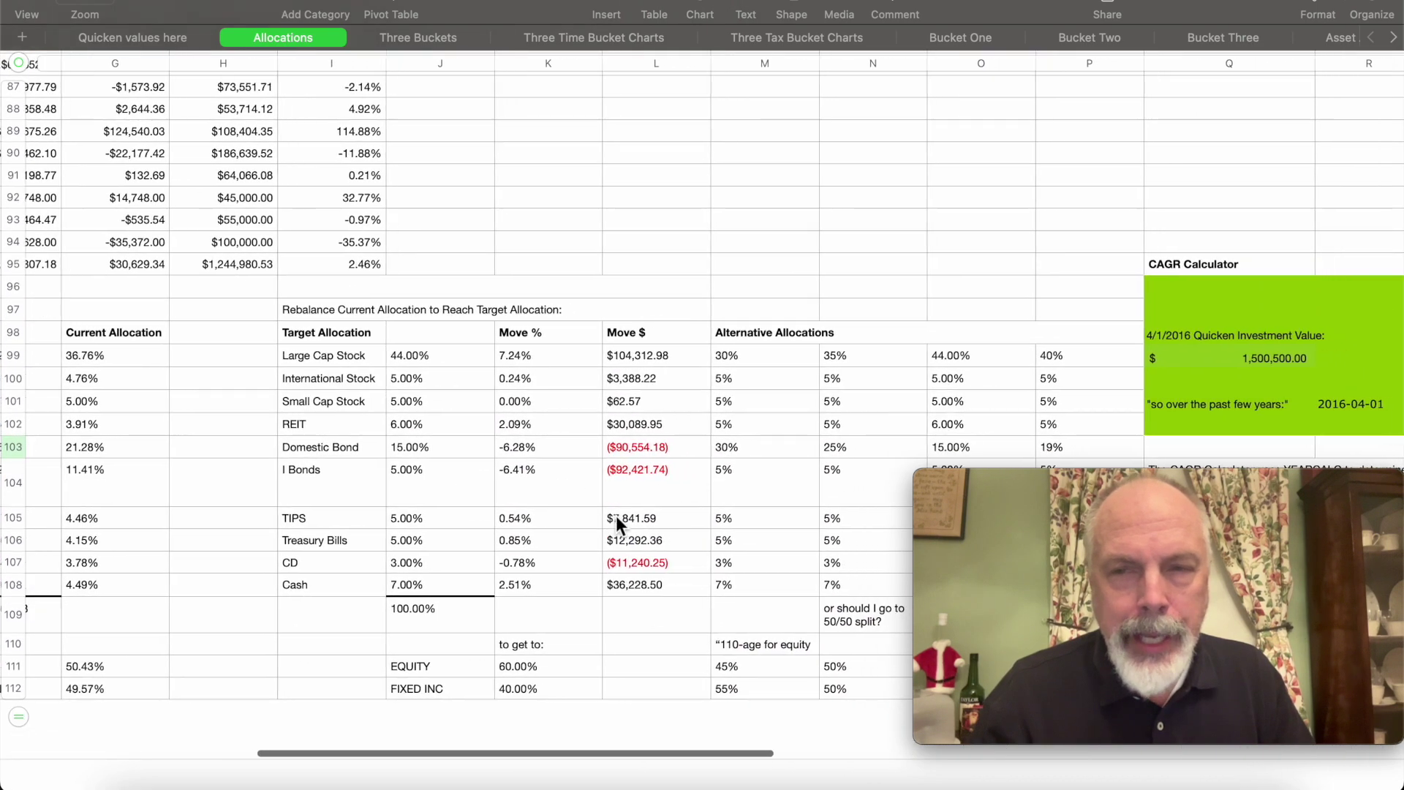
{"action": "scroll", "coordinate": [615, 515], "scroll_direction": "right", "scroll_amount": 5}
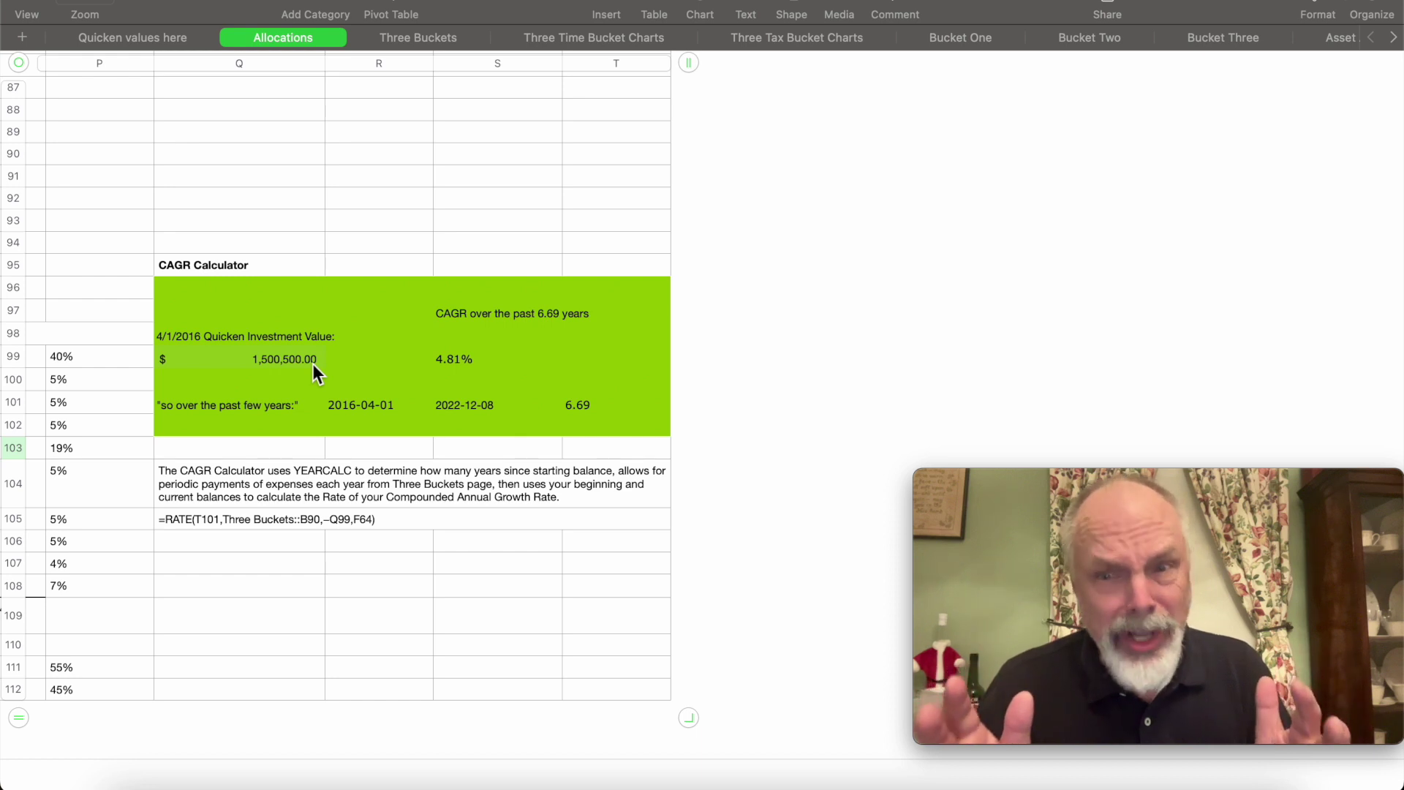
Scroll through the Three Time Bucket Charts sheet, then move on to the Three Tax Bucket Charts sheet.
{"action": "left_click", "coordinate": [594, 40]}
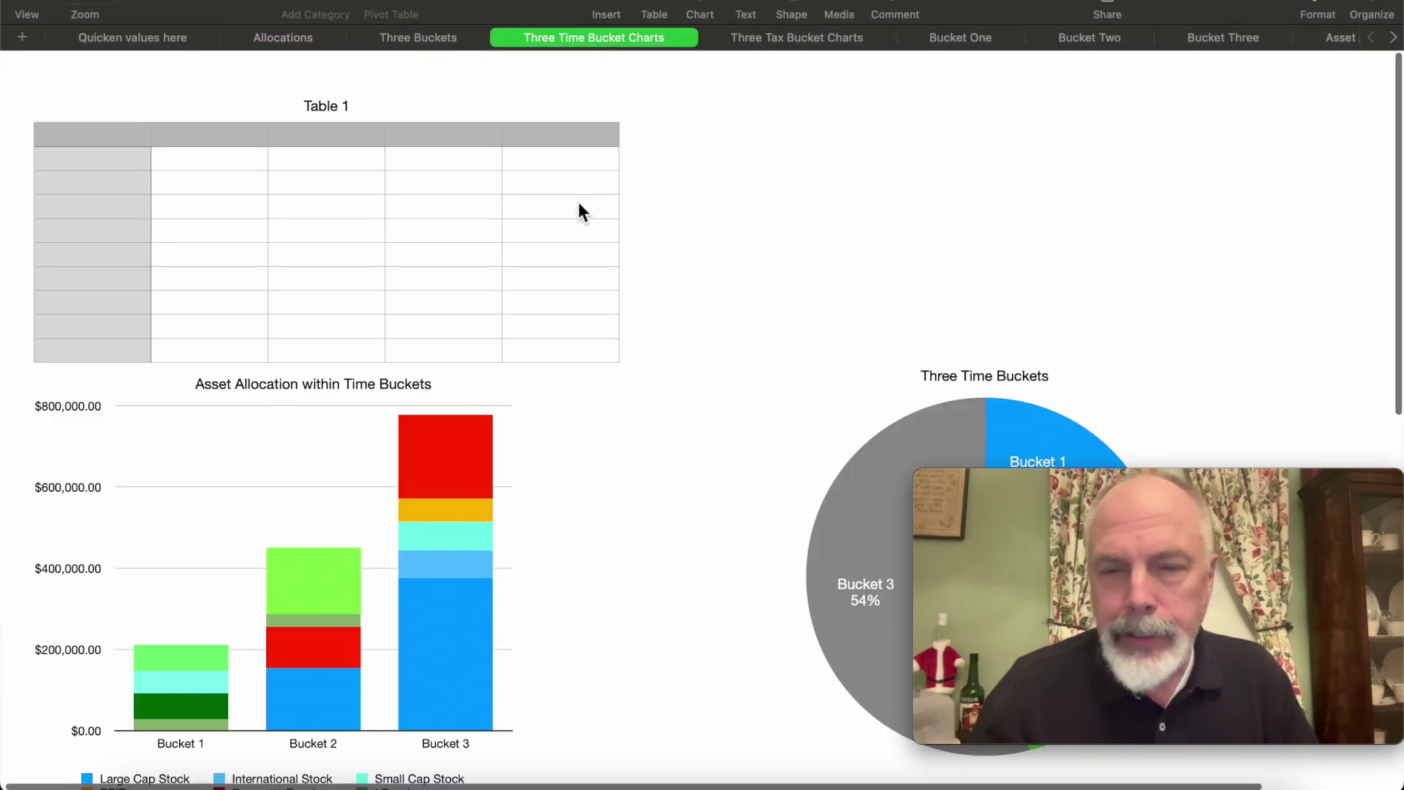
{"action": "scroll", "coordinate": [579, 206], "scroll_direction": "down", "scroll_amount": 6}
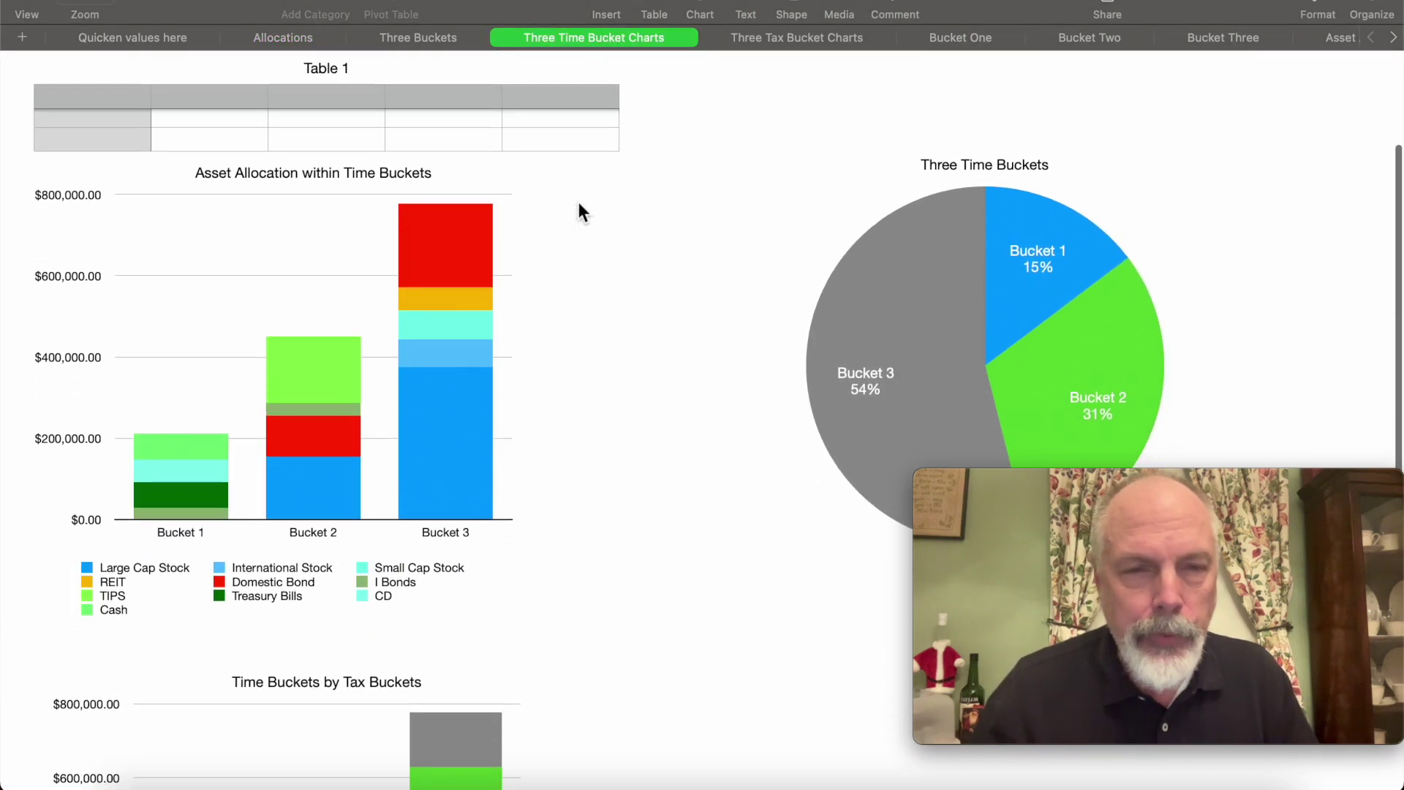
{"action": "scroll", "coordinate": [577, 206], "scroll_direction": "down", "scroll_amount": 2}
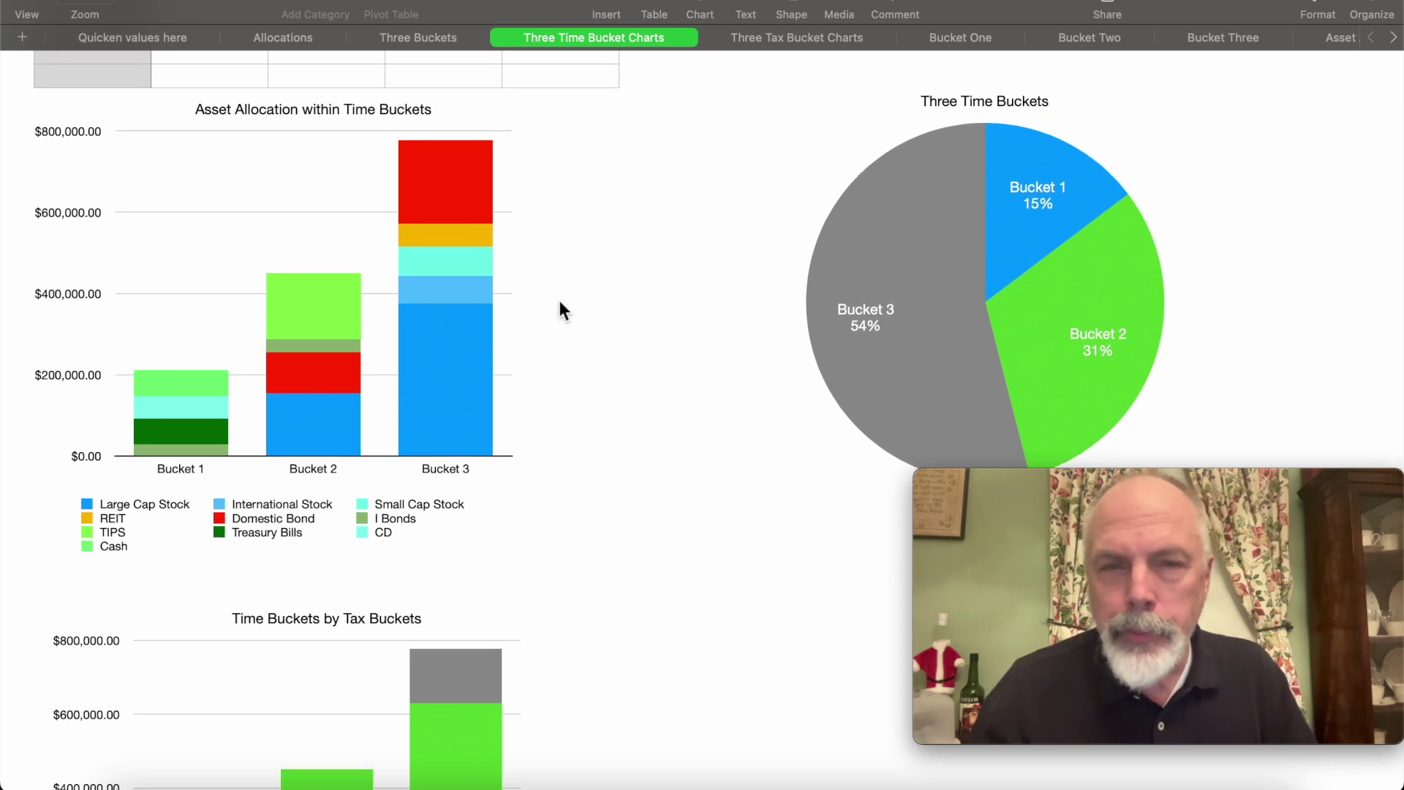
{"action": "scroll", "coordinate": [557, 300], "scroll_direction": "down", "scroll_amount": 2}
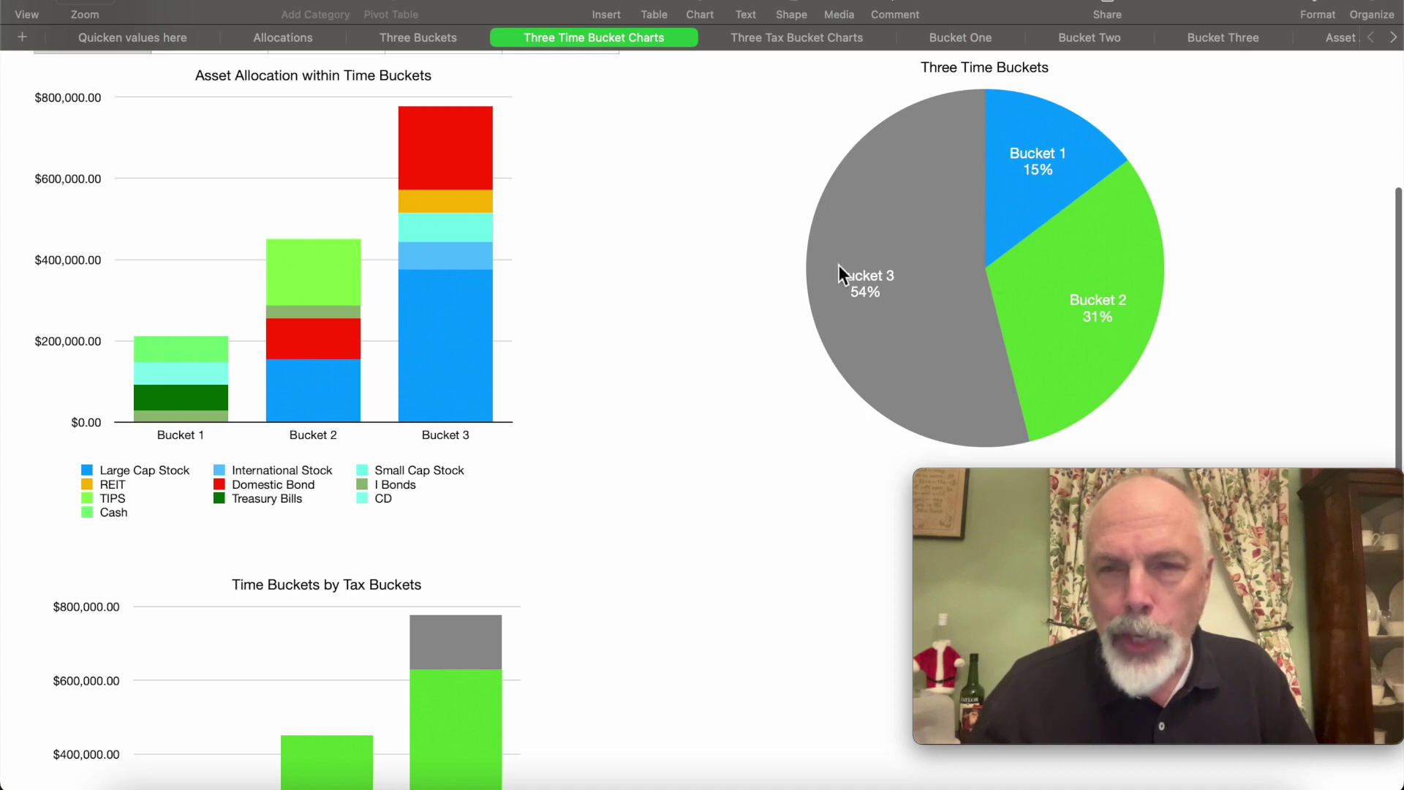
{"action": "scroll", "coordinate": [703, 281], "scroll_direction": "down", "scroll_amount": 8}
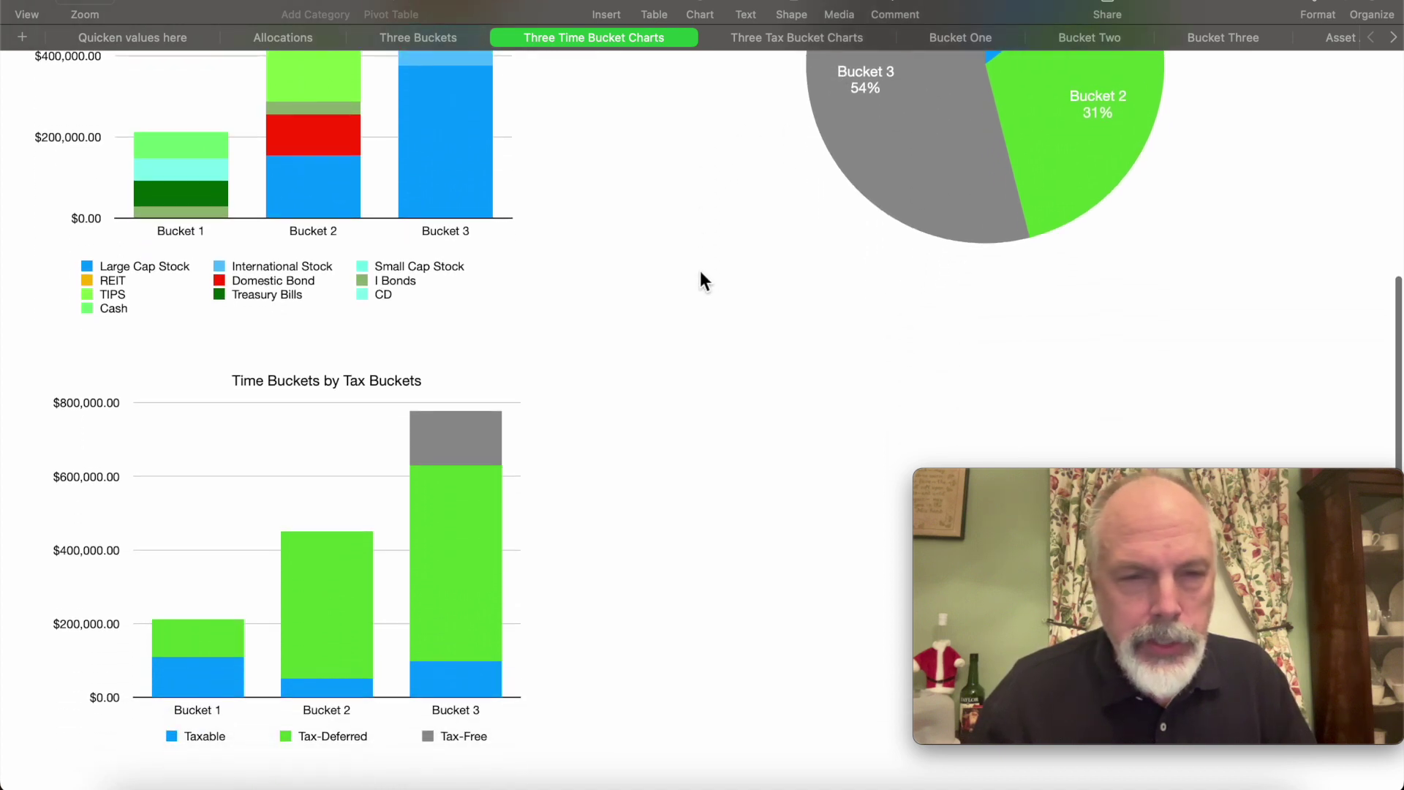
{"action": "scroll", "coordinate": [701, 281], "scroll_direction": "down", "scroll_amount": 1}
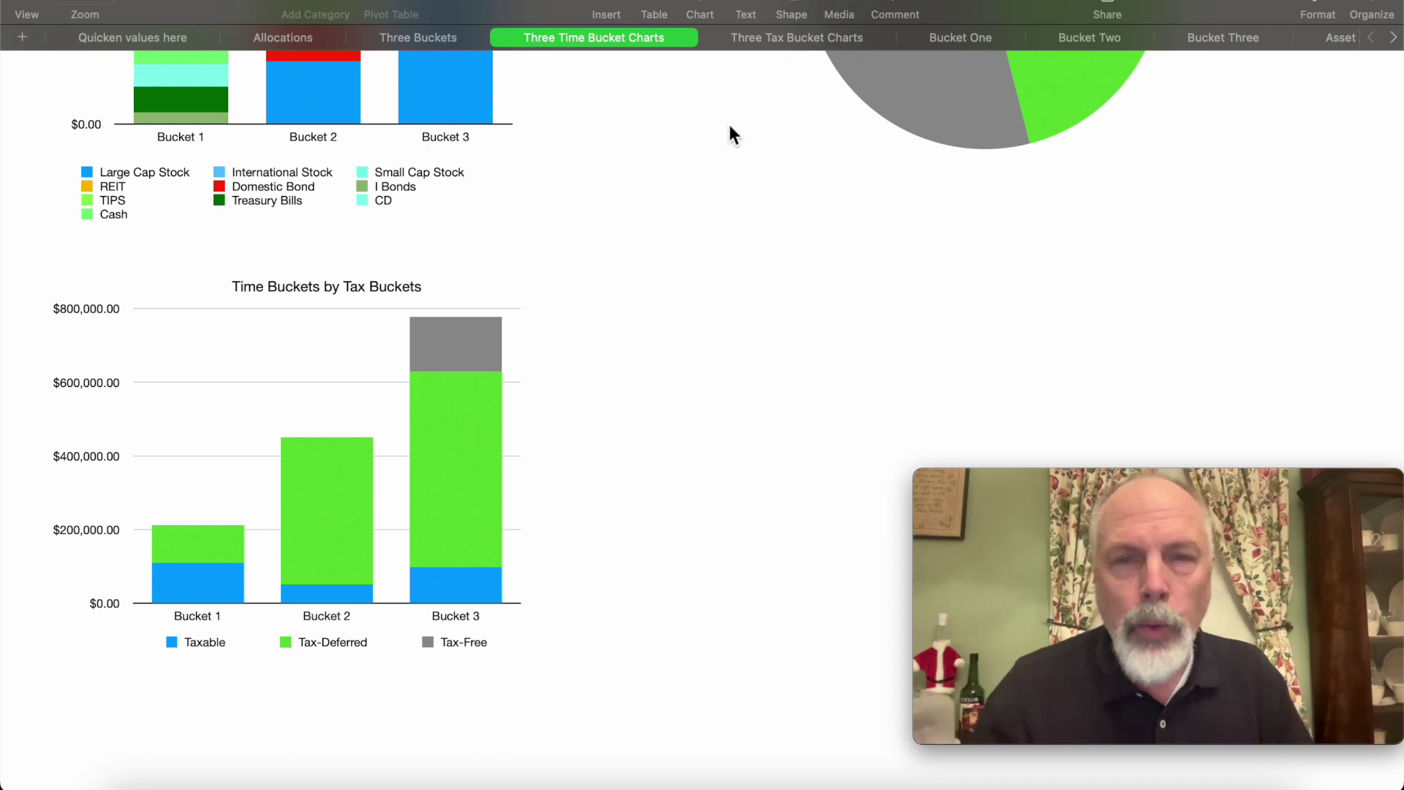
{"action": "left_click", "coordinate": [811, 39]}
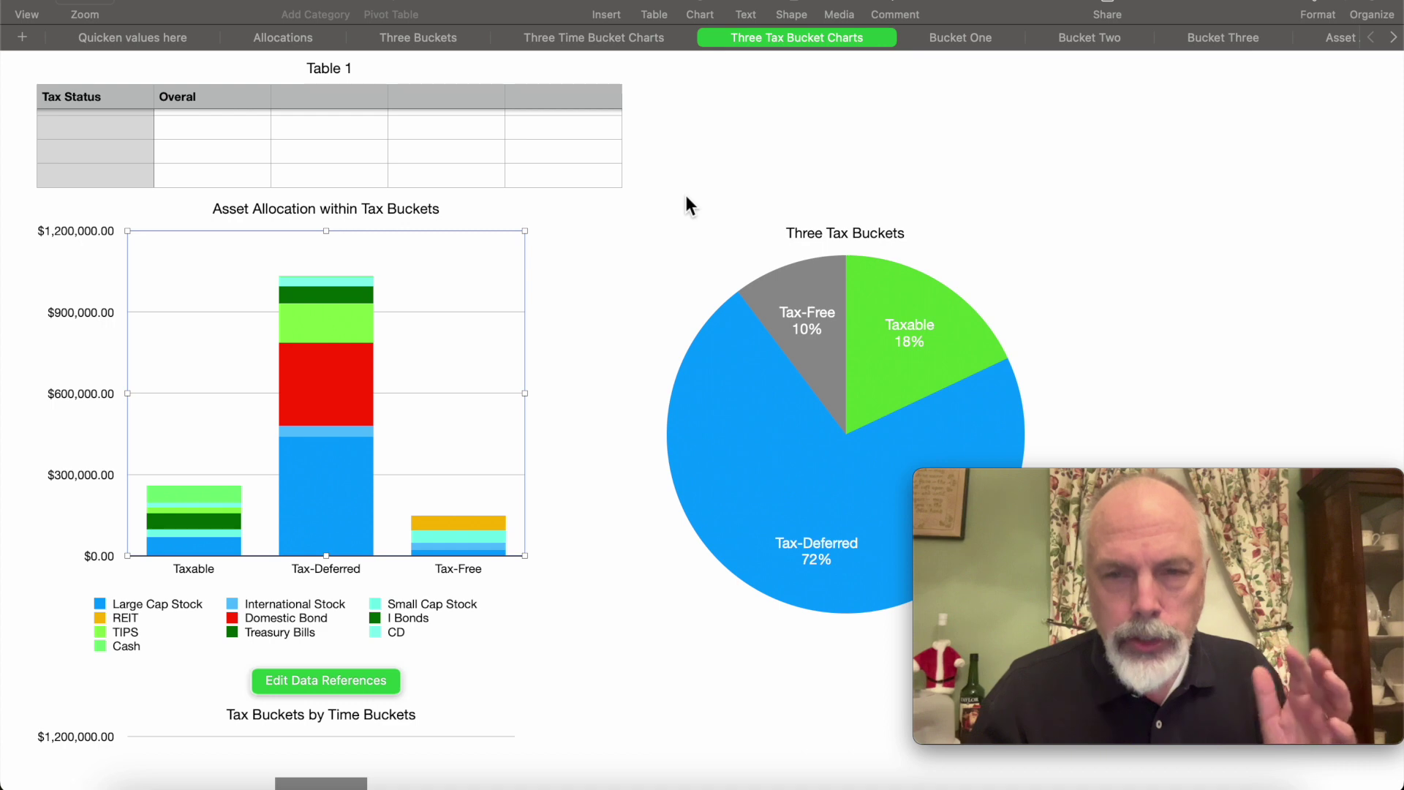
Scroll down to the Tax Buckets by Time Buckets chart, then switch to the Bucket One sheet.
{"action": "scroll", "coordinate": [687, 199], "scroll_direction": "down", "scroll_amount": 2}
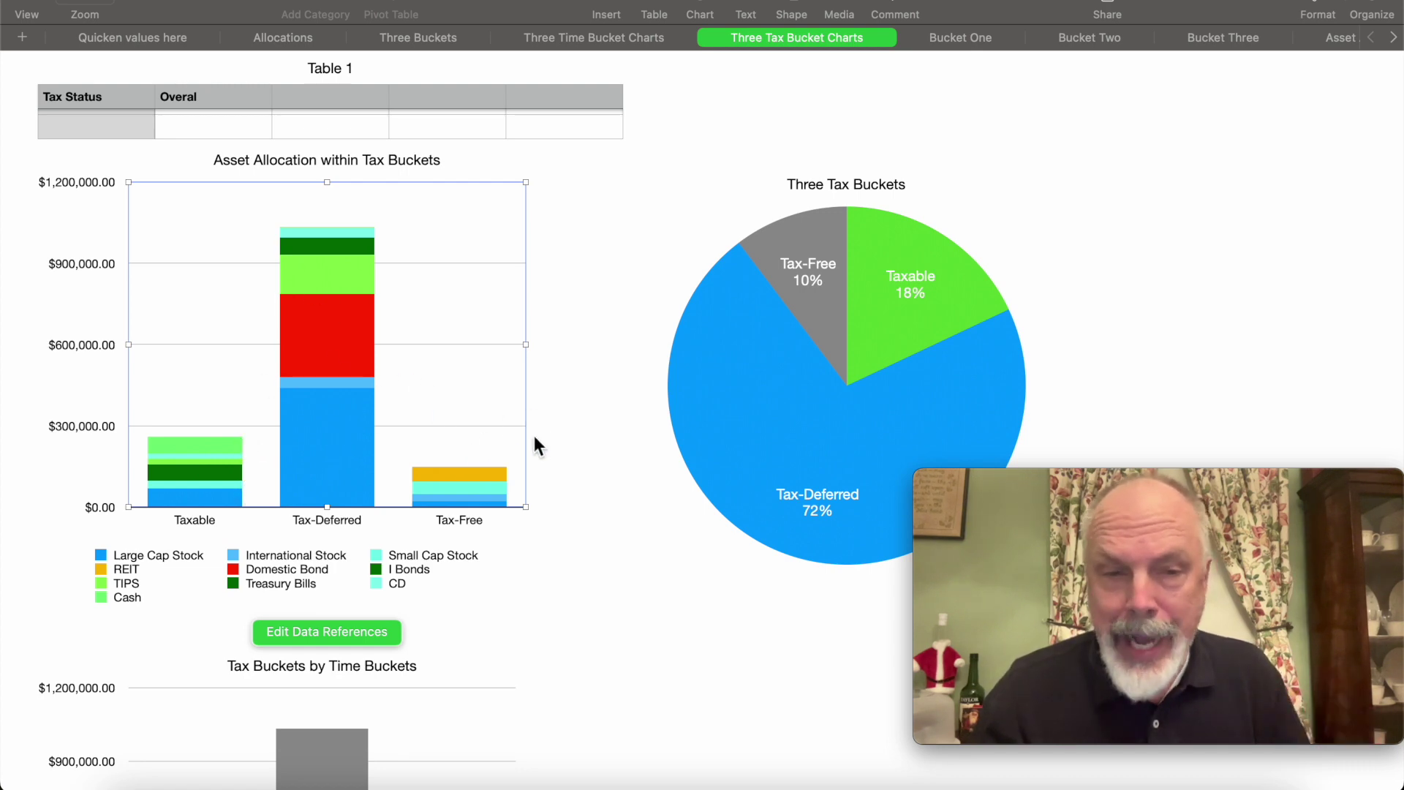
{"action": "scroll", "coordinate": [533, 479], "scroll_direction": "down", "scroll_amount": 9}
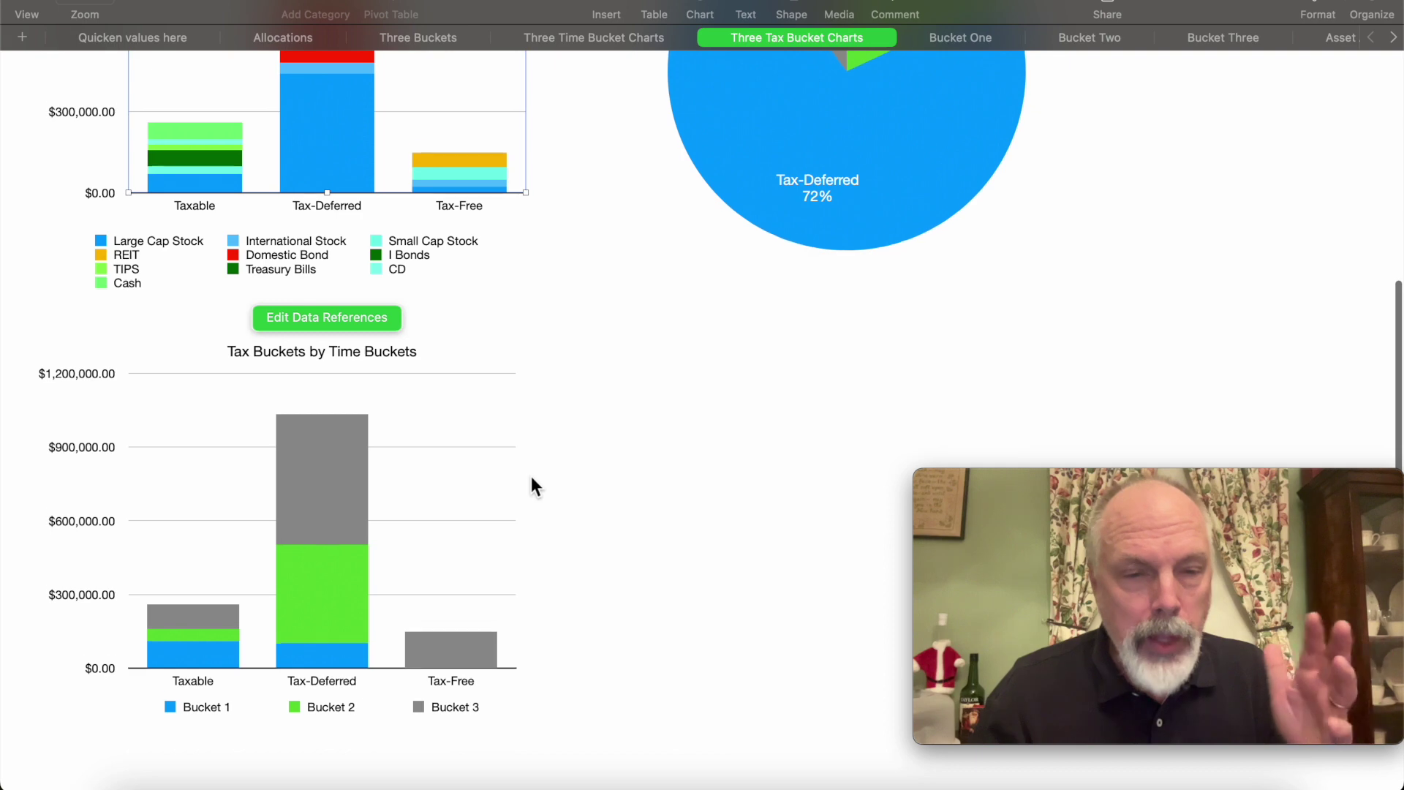
{"action": "scroll", "coordinate": [531, 480], "scroll_direction": "down", "scroll_amount": 1}
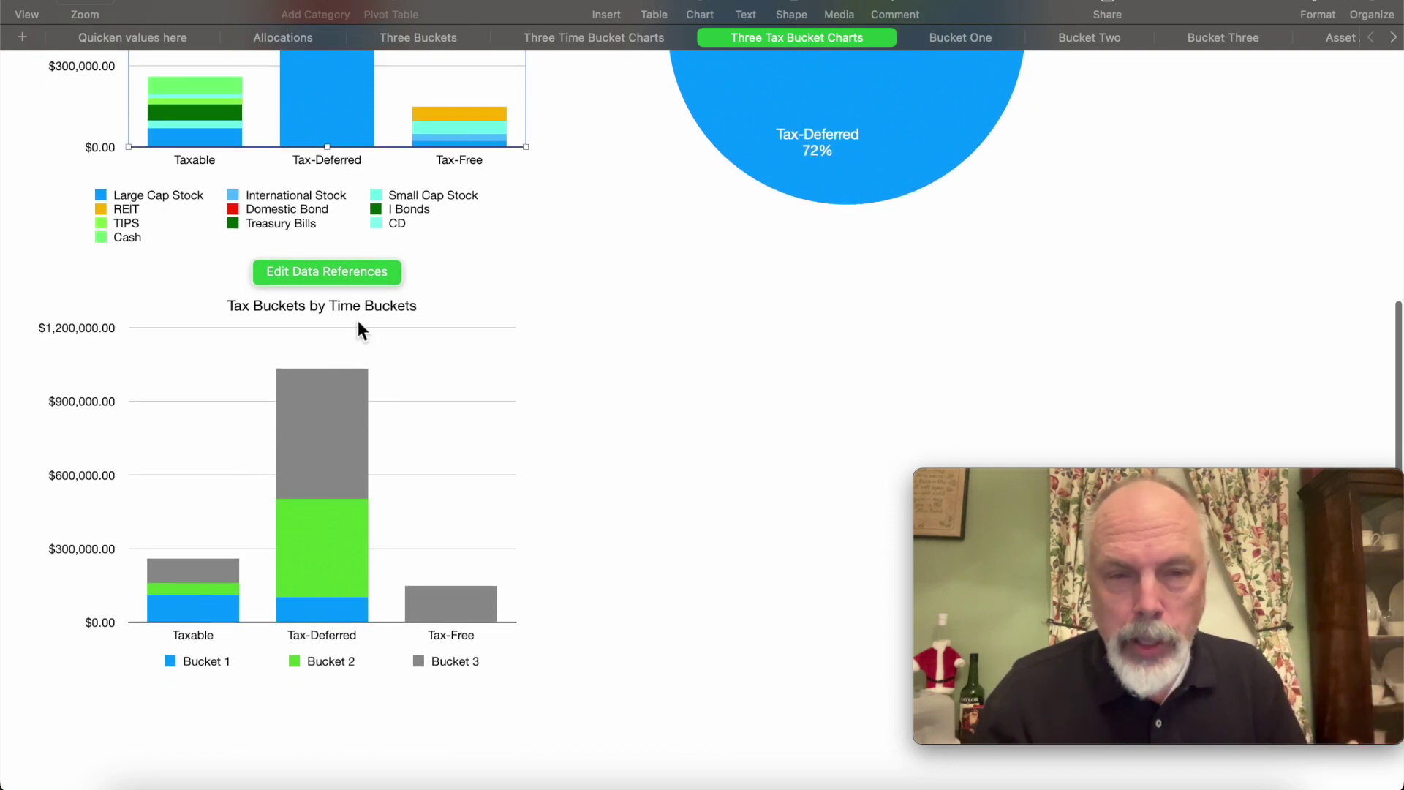
{"action": "left_click", "coordinate": [967, 39]}
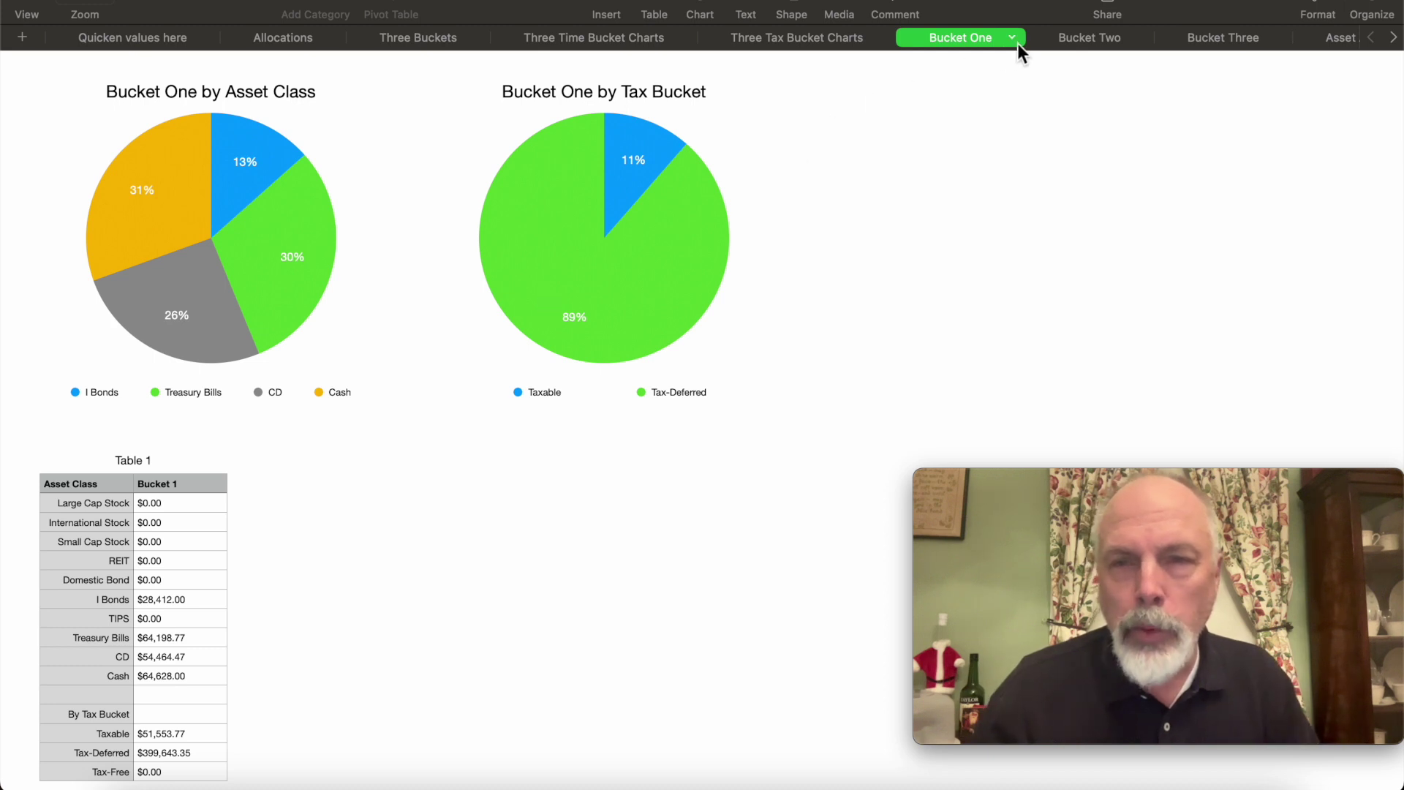
Step through the Bucket Two and Bucket Three sheets to Asset Allocations within Buckets.
{"action": "left_click", "coordinate": [1093, 44]}
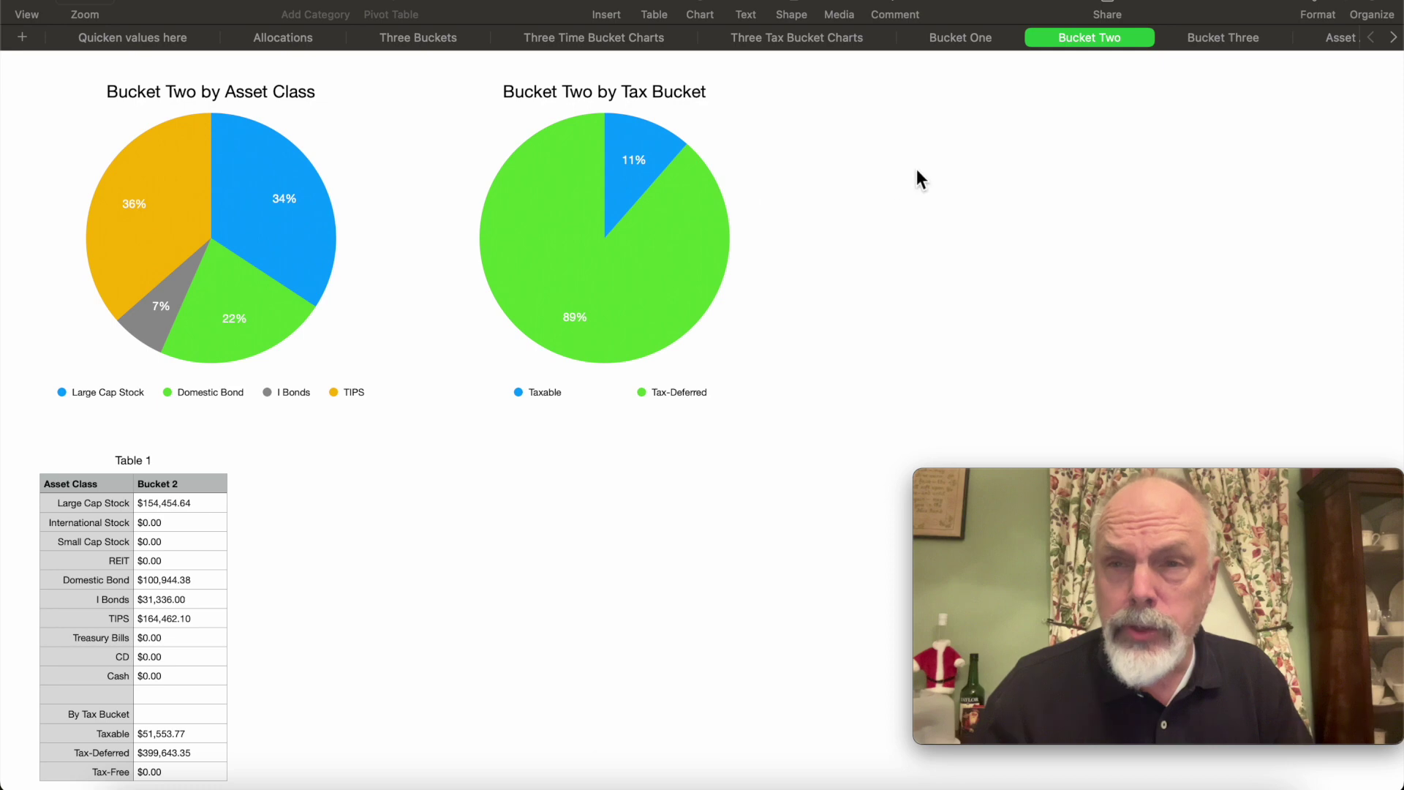
{"action": "left_click", "coordinate": [1212, 43]}
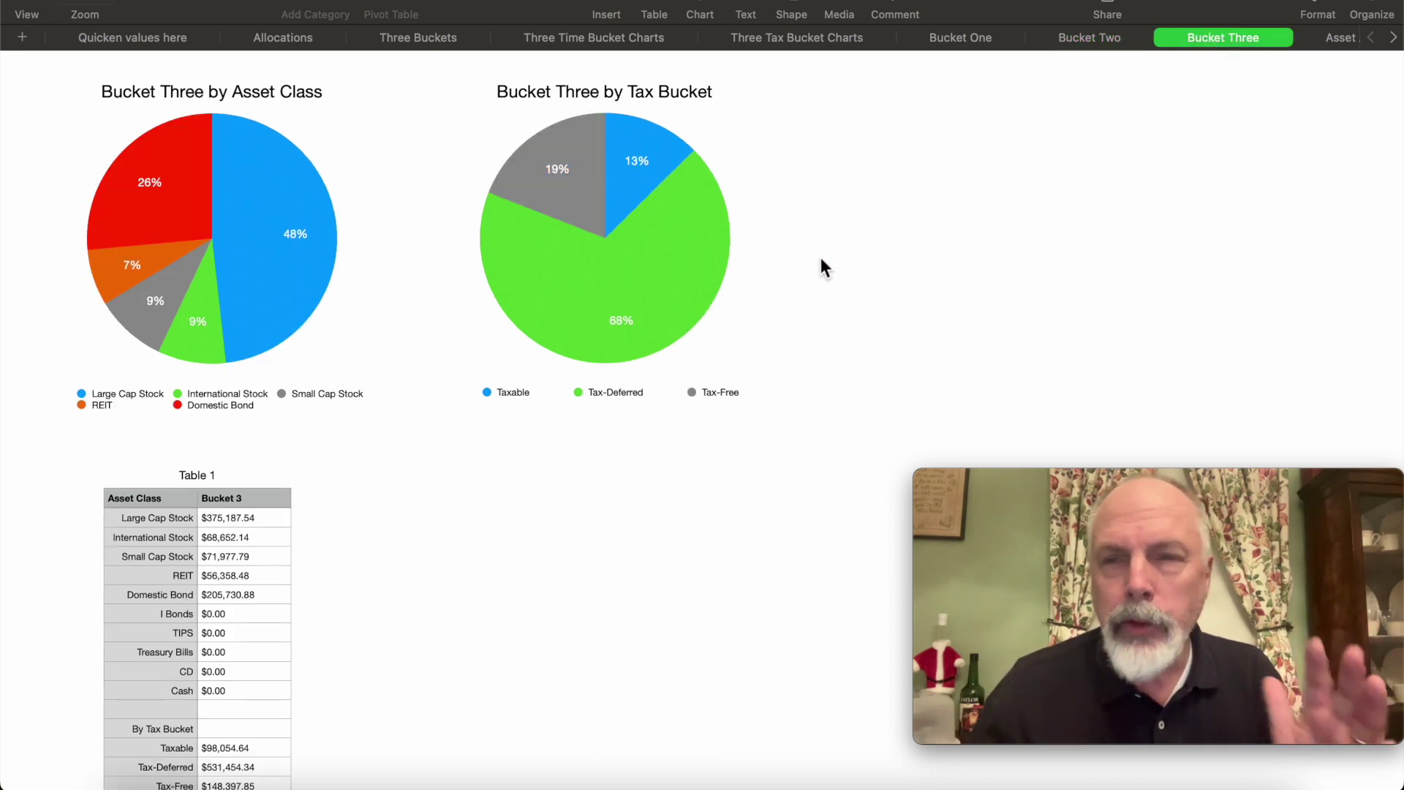
{"action": "key", "text": "super+alt+Page_Down"}
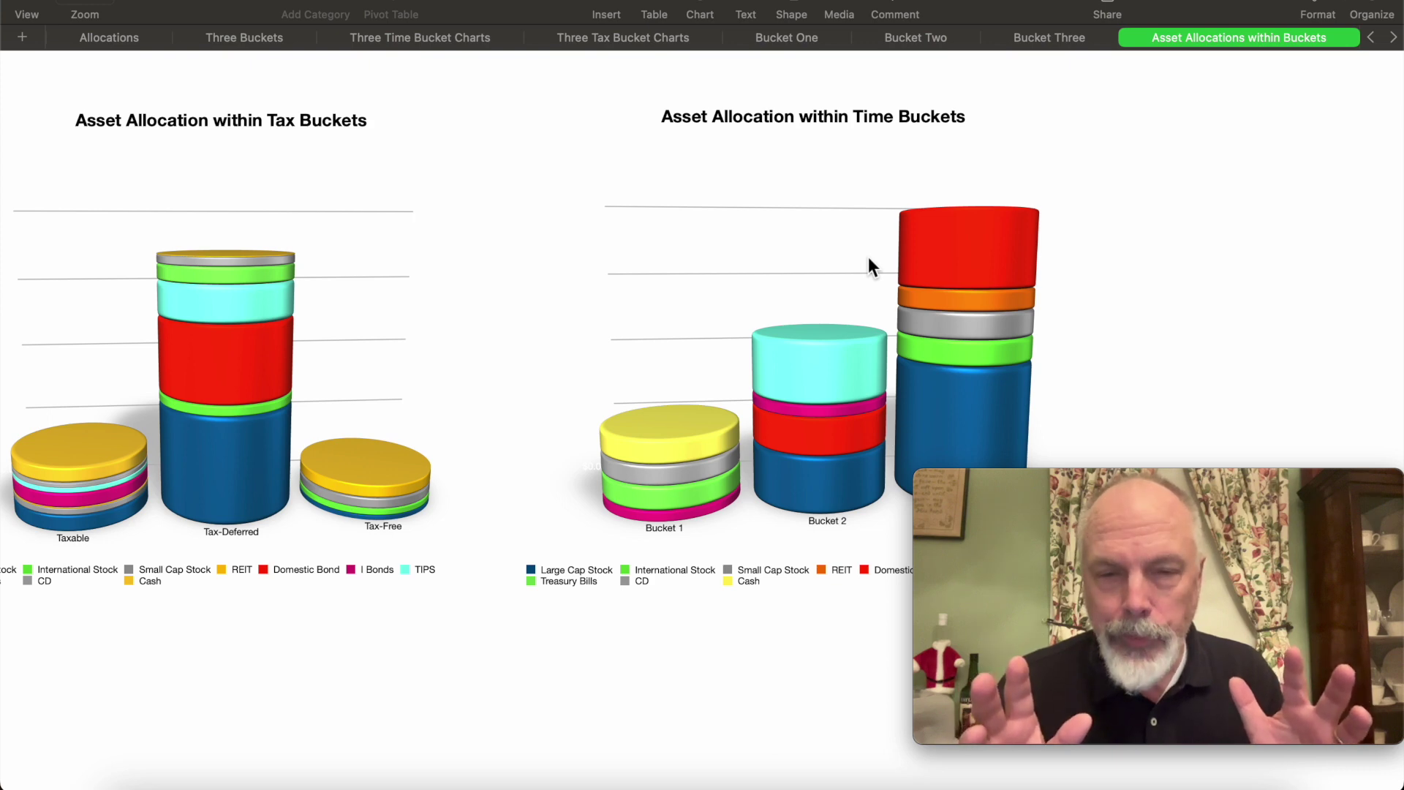
Open Asset Allocations of Three Buckets and scroll to see the January and December 2022 charts.
{"action": "left_click", "coordinate": [1393, 37]}
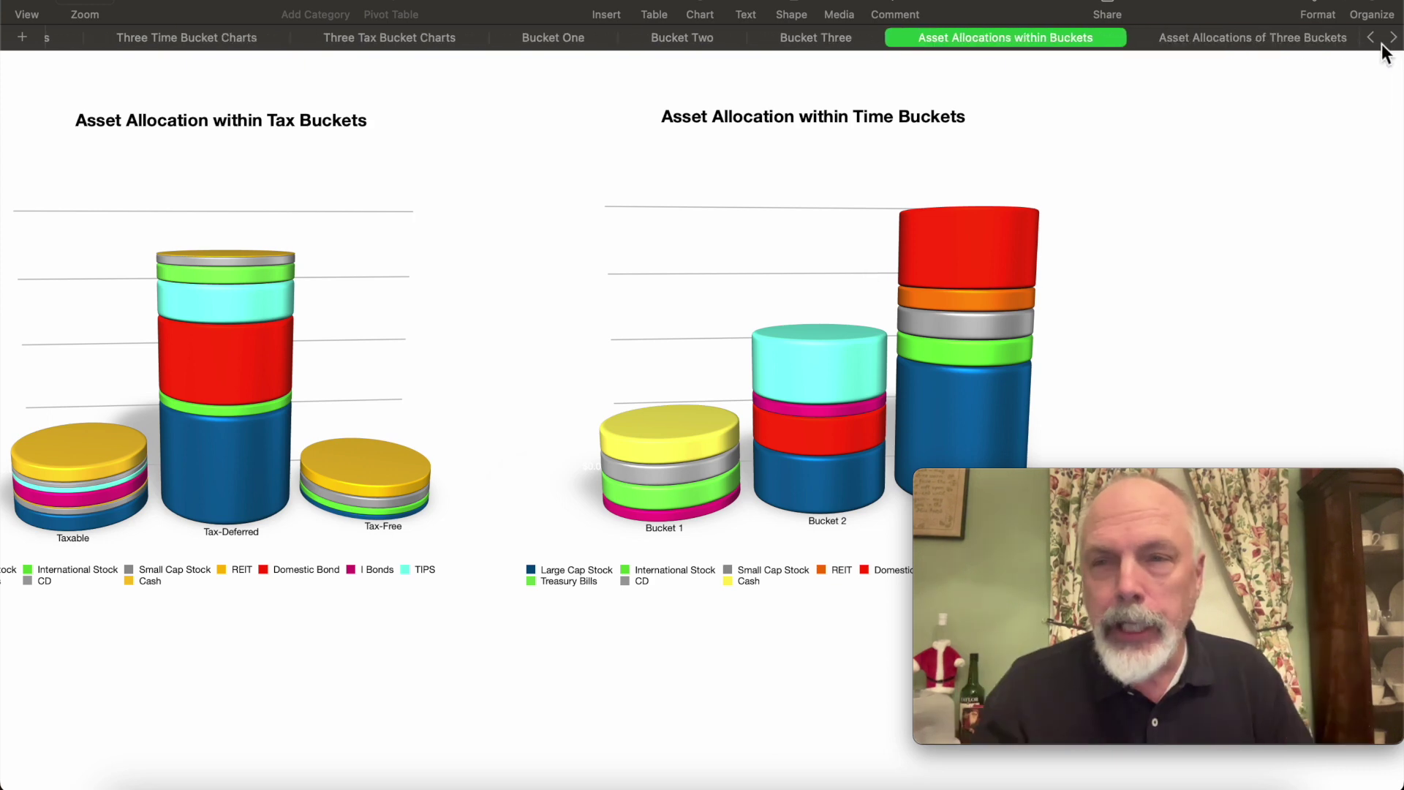
{"action": "left_click", "coordinate": [1255, 37]}
{"action": "scroll", "coordinate": [1218, 249], "scroll_direction": "down", "scroll_amount": 2}
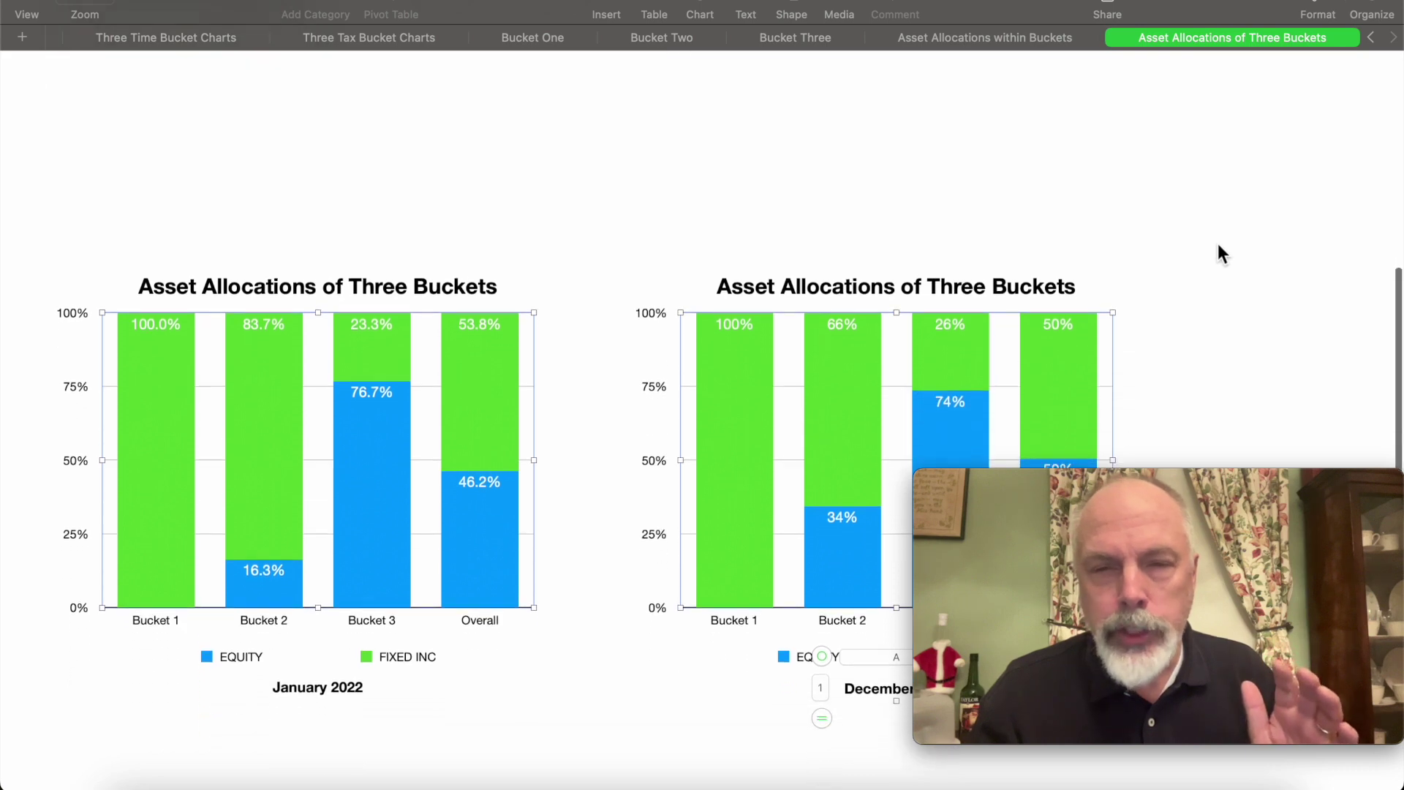
{"action": "scroll", "coordinate": [1218, 247], "scroll_direction": "down", "scroll_amount": 2}
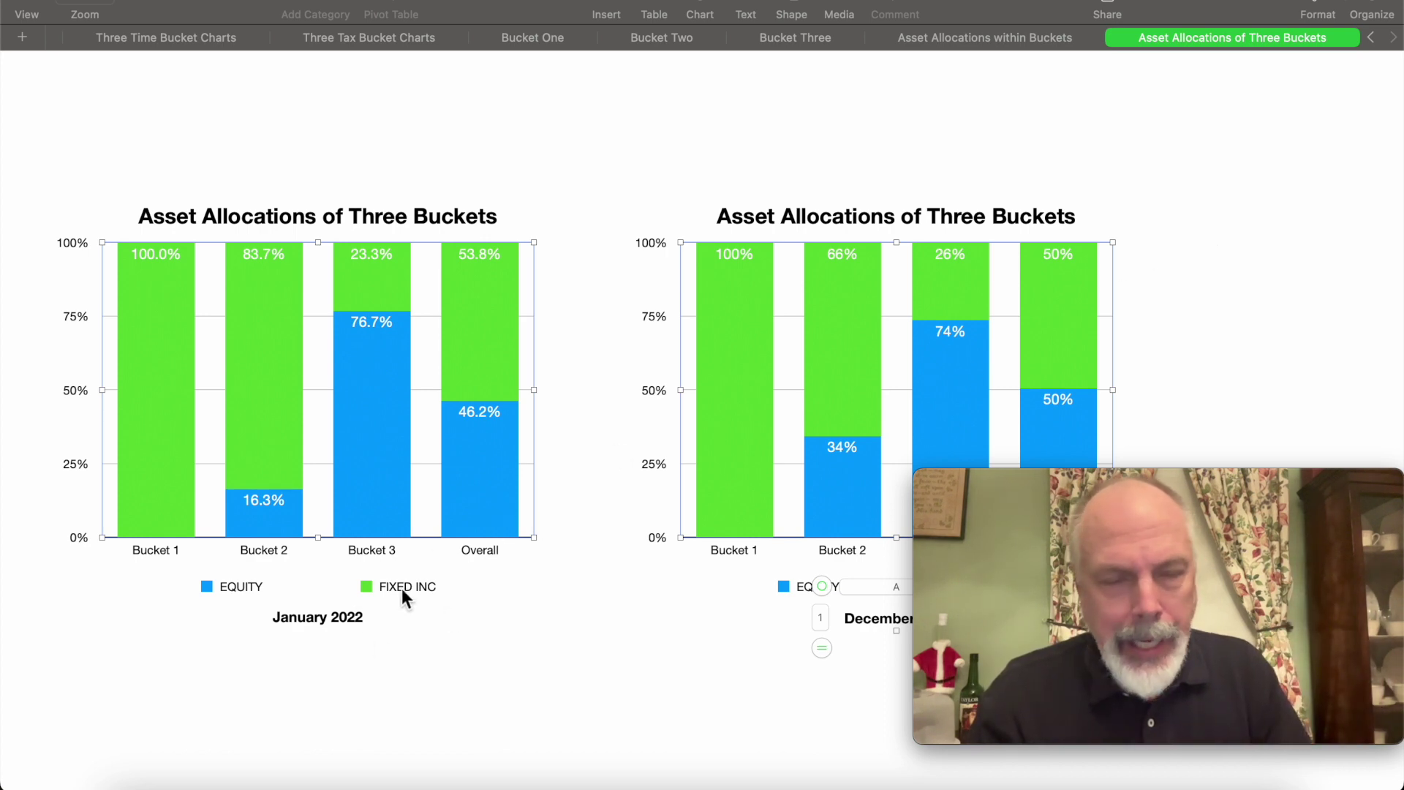
{"action": "scroll", "coordinate": [422, 606], "scroll_direction": "down", "scroll_amount": 1}
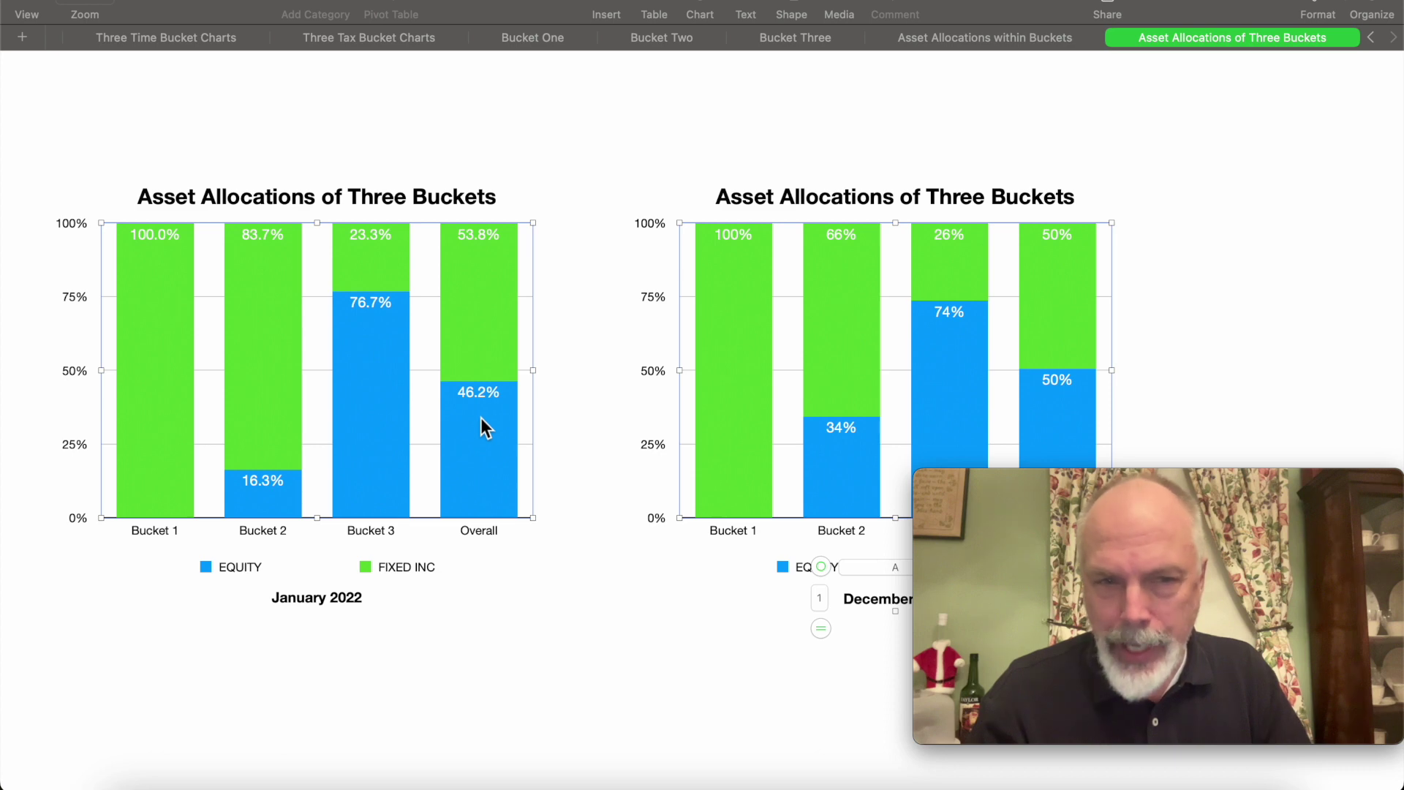
{"action": "scroll", "coordinate": [532, 510], "scroll_direction": "right", "scroll_amount": 2}
{"action": "scroll", "coordinate": [532, 510], "scroll_direction": "down", "scroll_amount": 1}
{"action": "scroll", "coordinate": [531, 510], "scroll_direction": "right", "scroll_amount": 2}
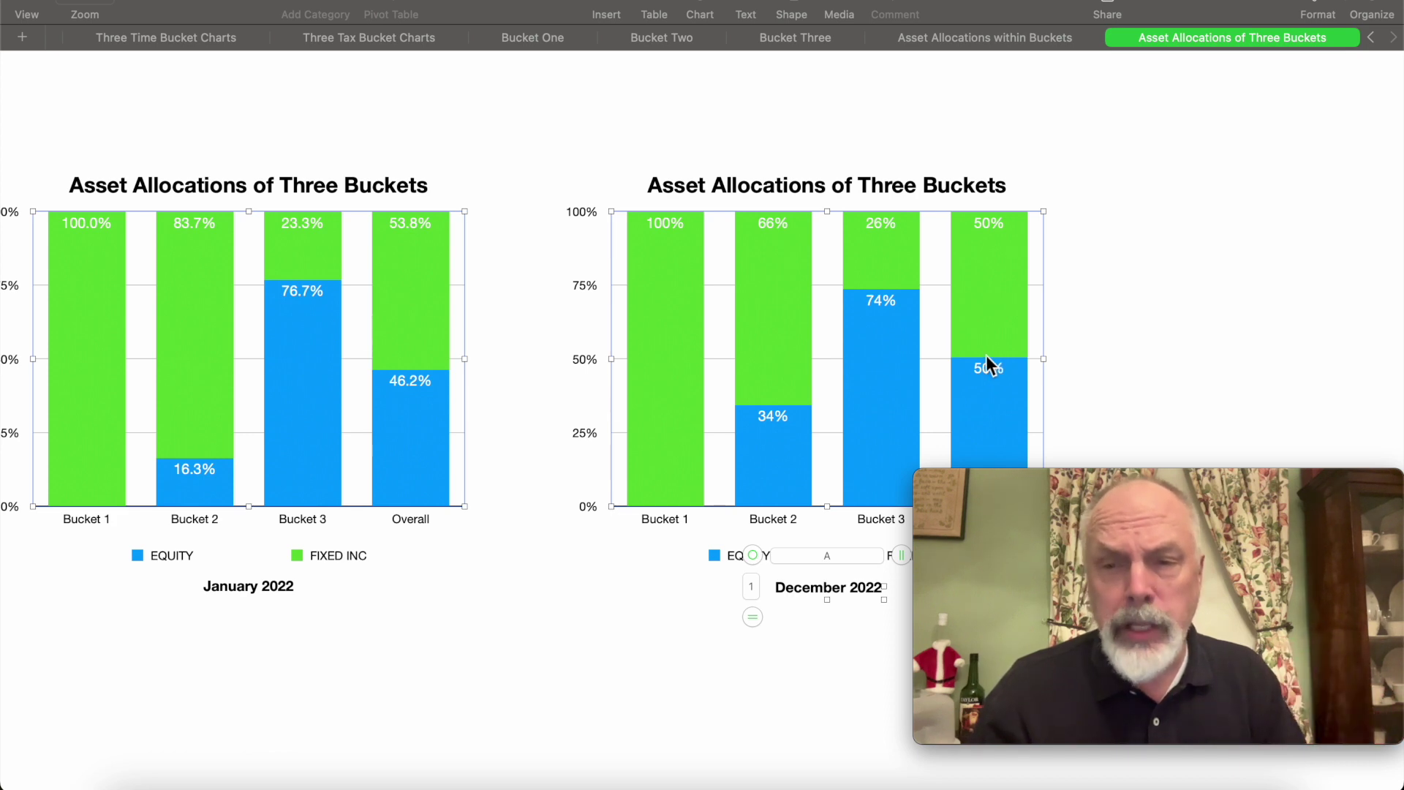
{"action": "scroll", "coordinate": [1041, 341], "scroll_direction": "down", "scroll_amount": 1}
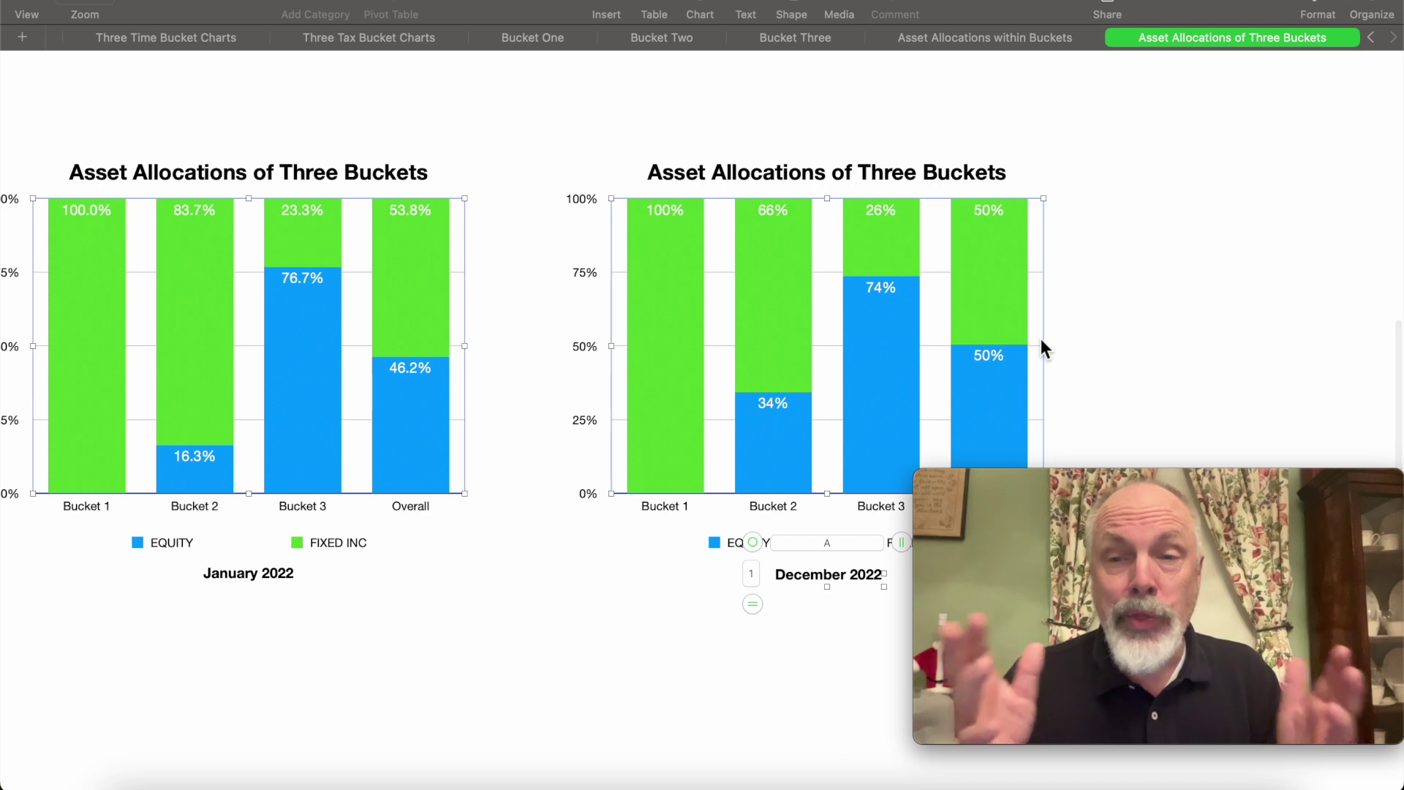